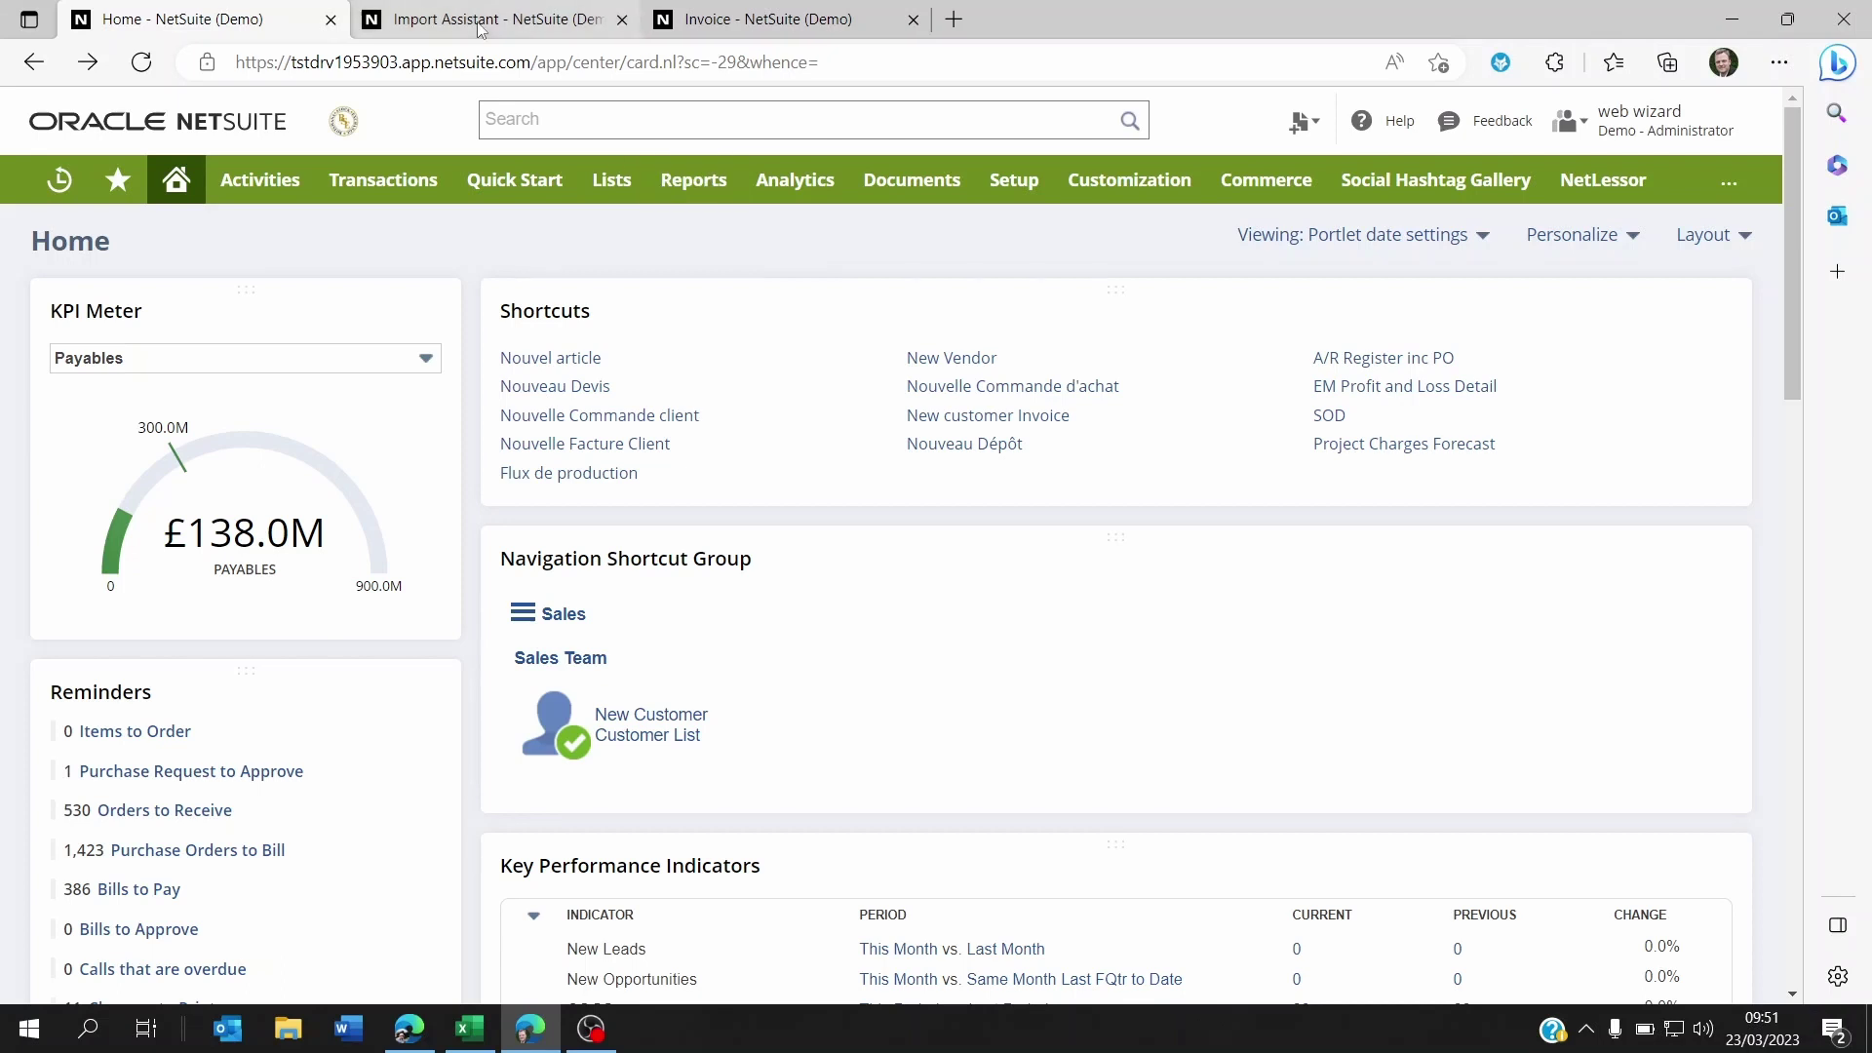
Review the CUSTINVC transaction numbers in column B, ending on CUSTINVC182 in B2.
{"action": "left_click", "coordinate": [469, 1034]}
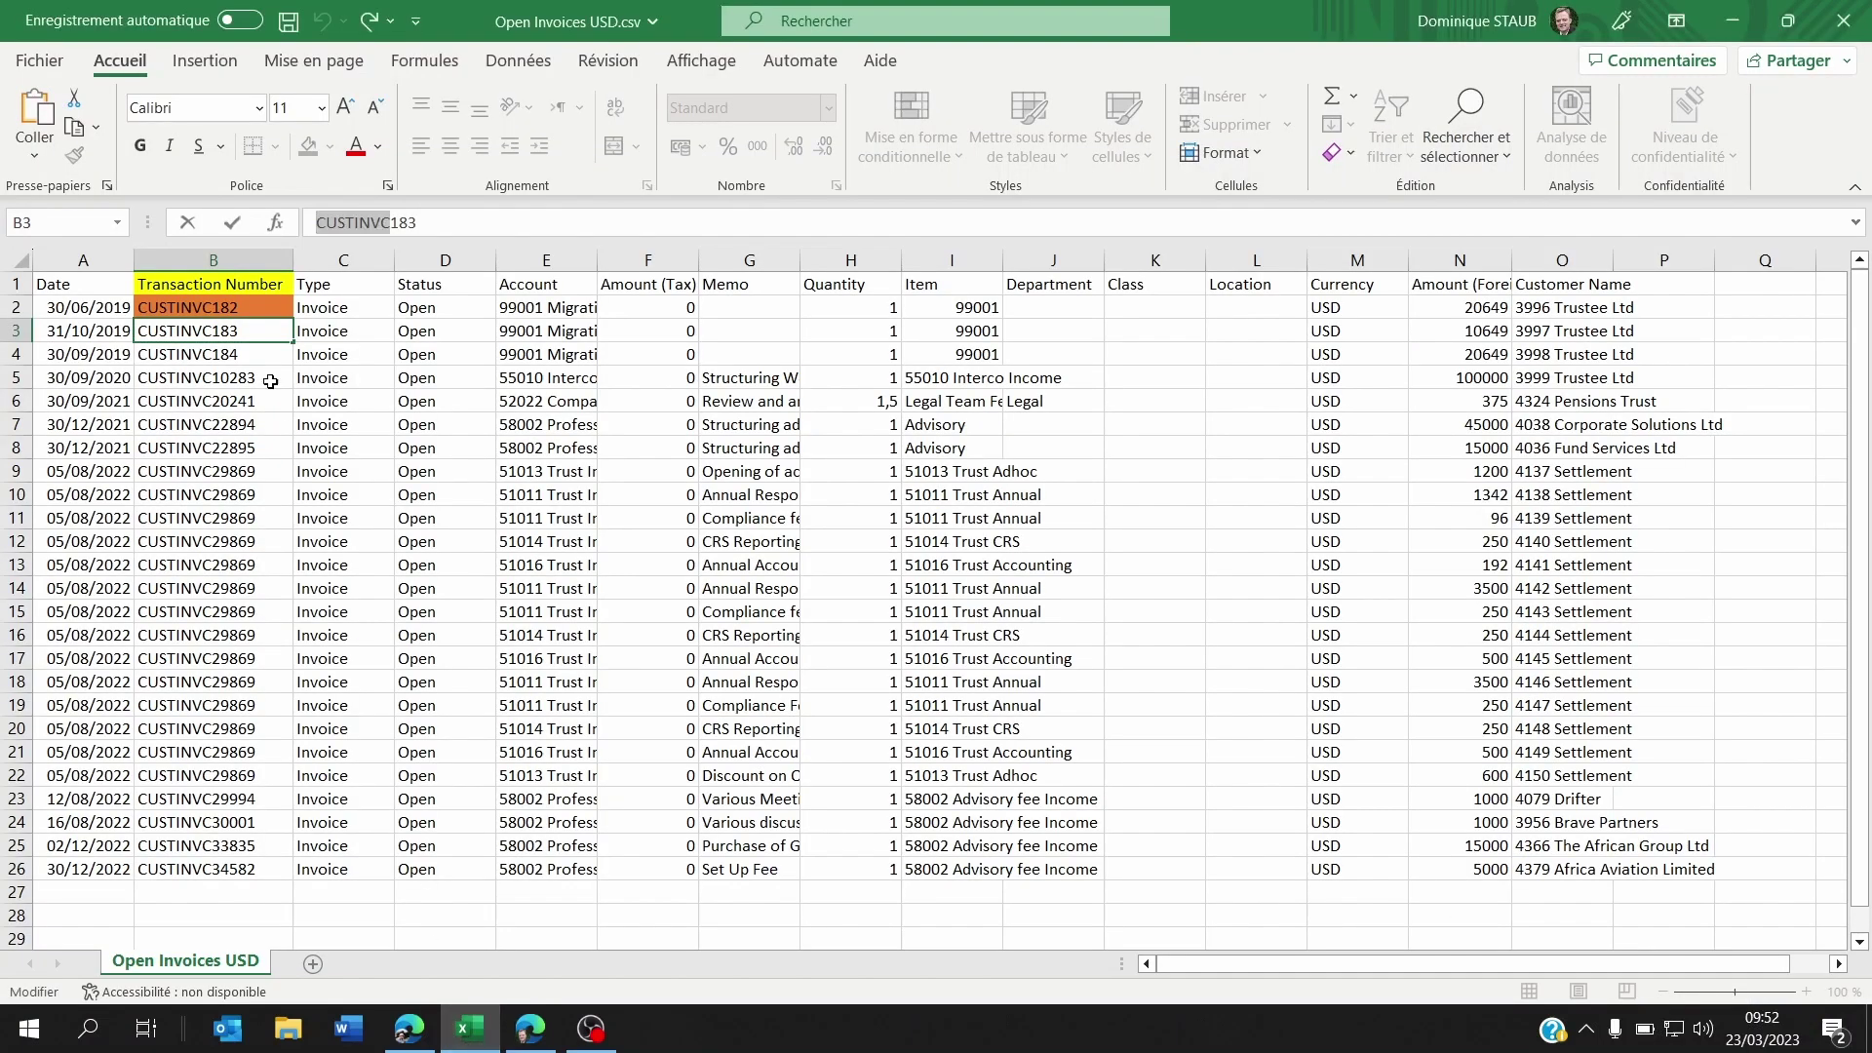
{"action": "left_click", "coordinate": [236, 352]}
{"action": "left_click_drag", "start_coordinate": [245, 316], "coordinate": [249, 495]}
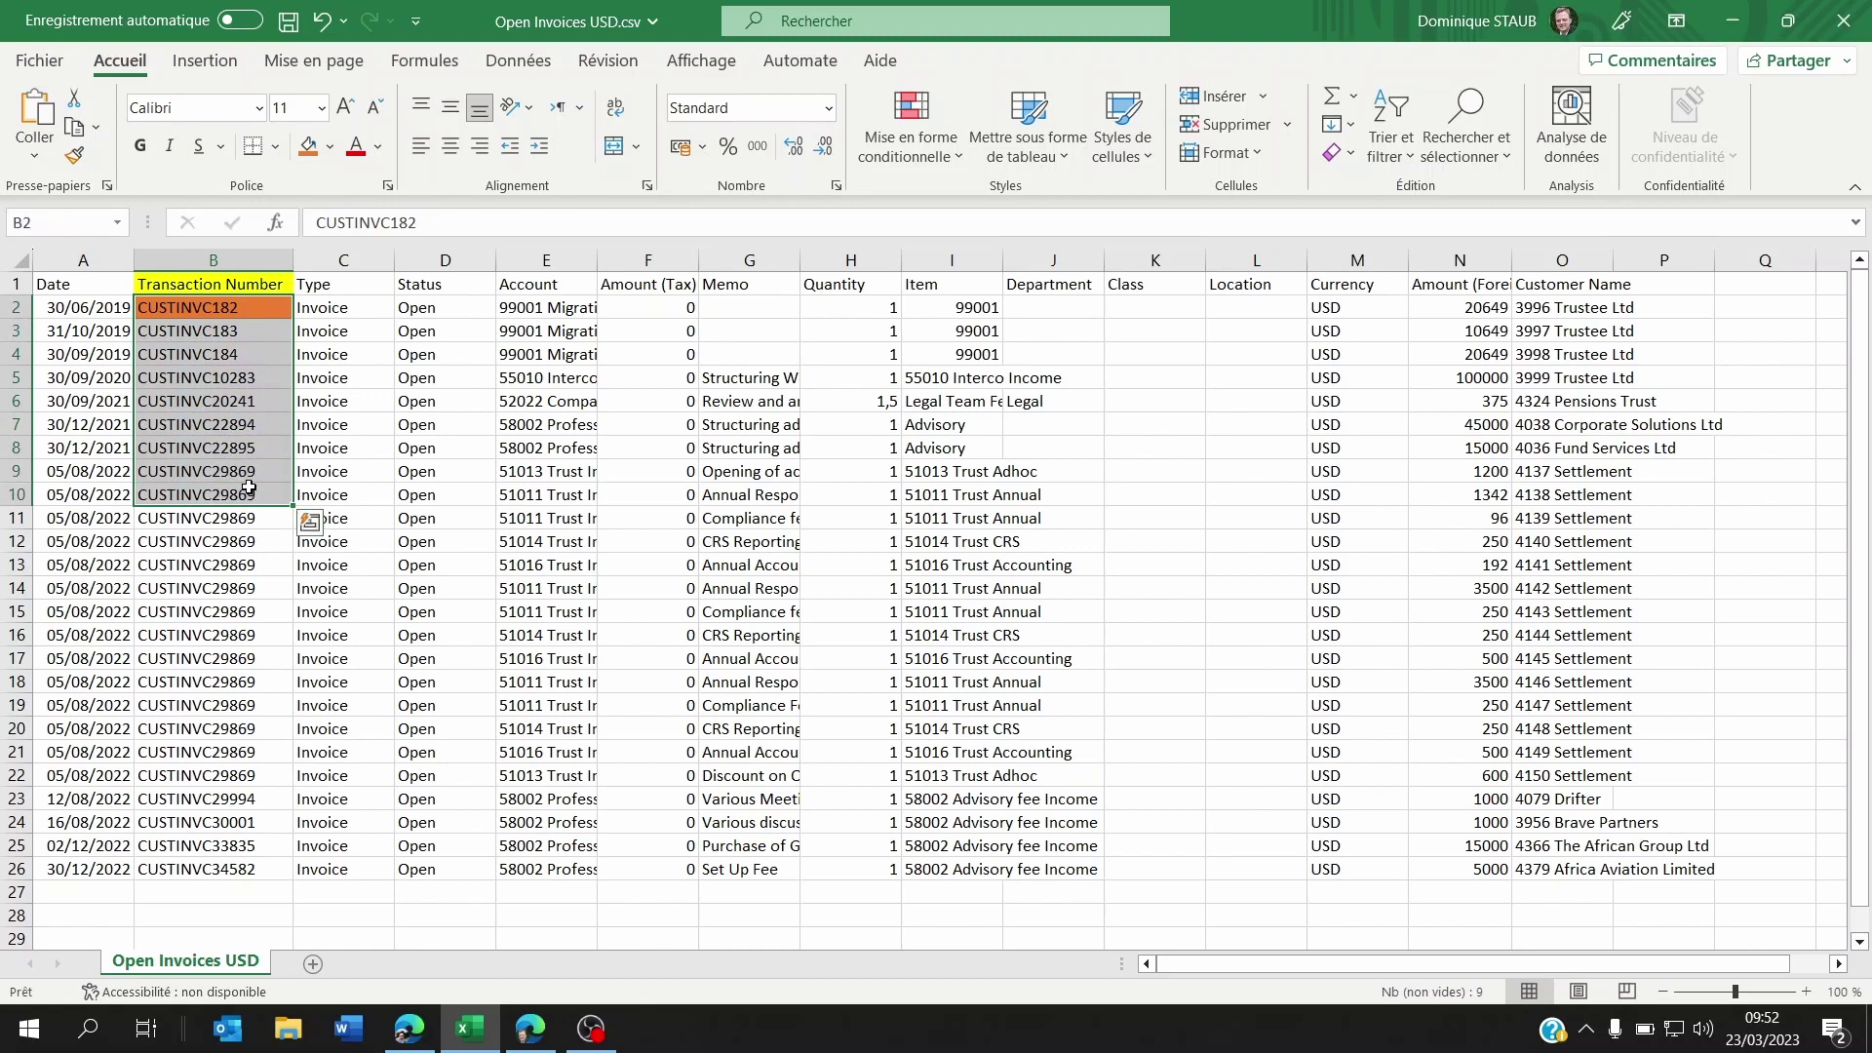
{"action": "left_click", "coordinate": [237, 394]}
{"action": "left_click_drag", "start_coordinate": [239, 311], "coordinate": [250, 390]}
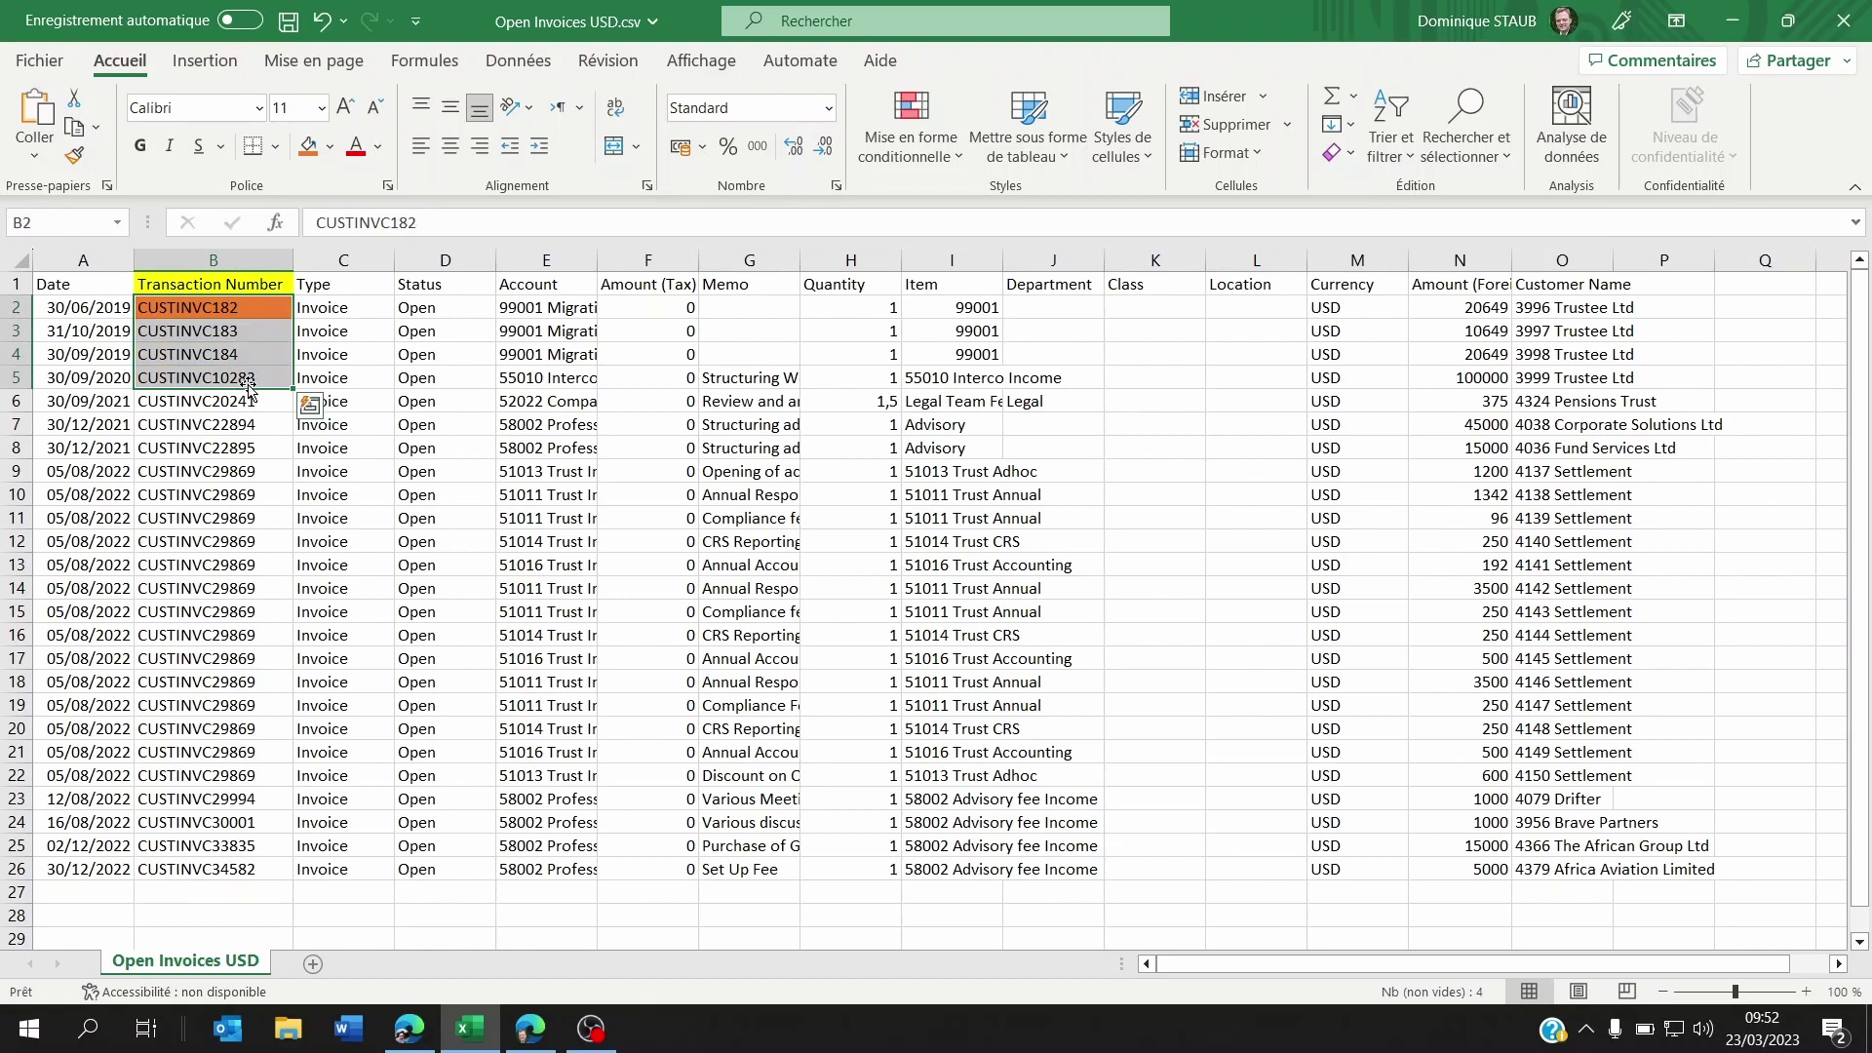
{"action": "left_click", "coordinate": [209, 312]}
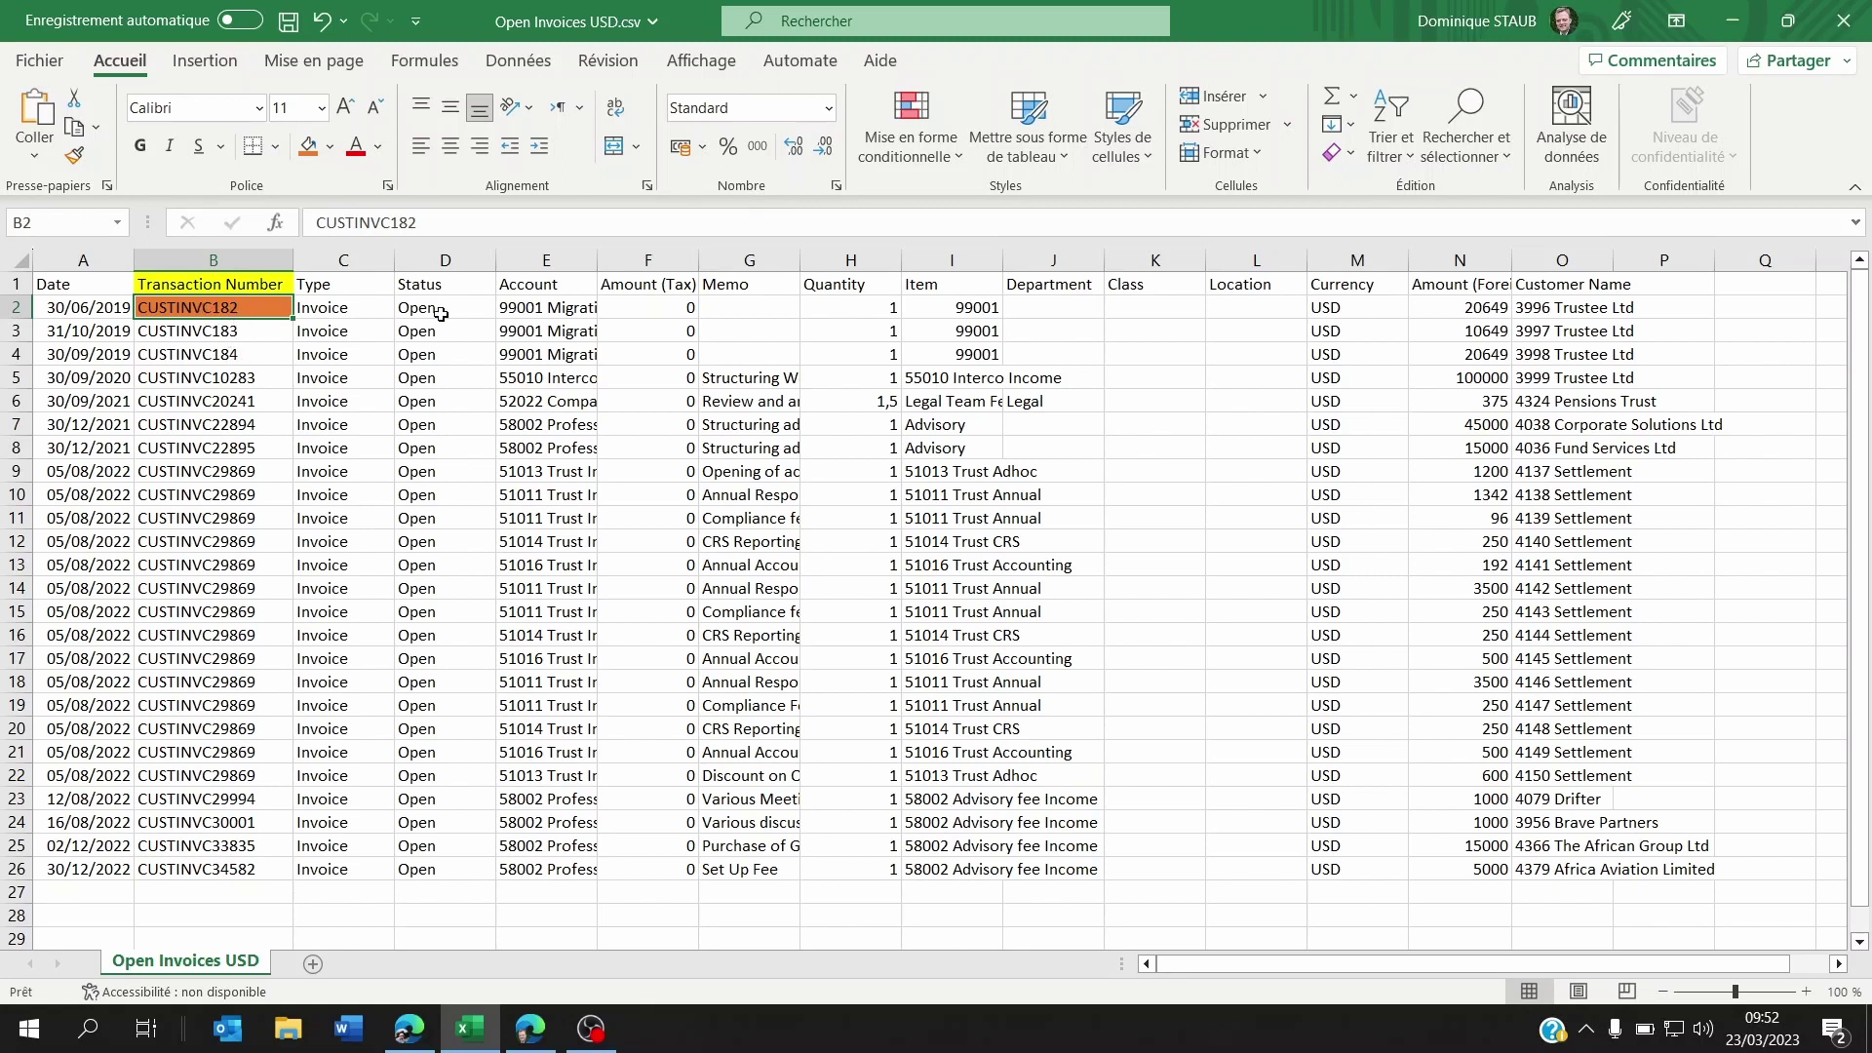
{"action": "left_click", "coordinate": [239, 336]}
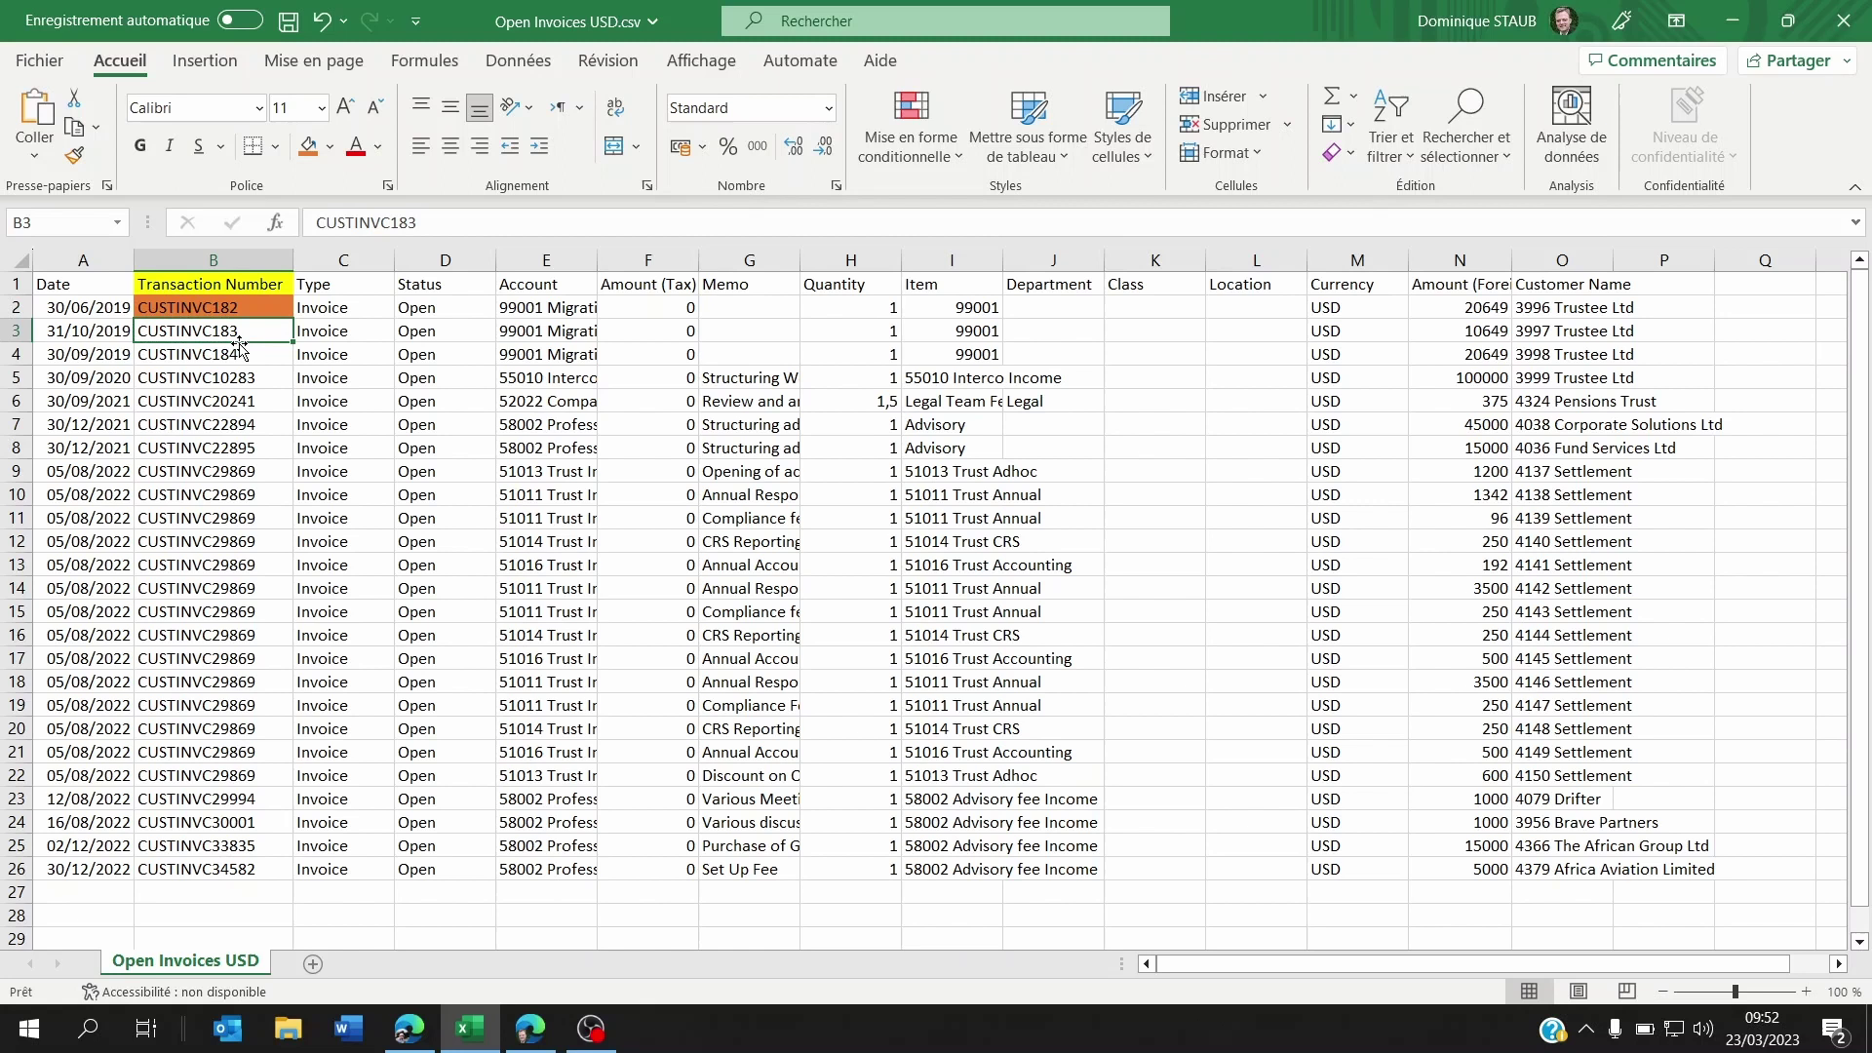
{"action": "mouse_move", "coordinate": [250, 359]}
{"action": "left_mouse_down"}
{"action": "mouse_move", "coordinate": [256, 390]}
{"action": "mouse_move", "coordinate": [239, 330]}
{"action": "left_mouse_up"}
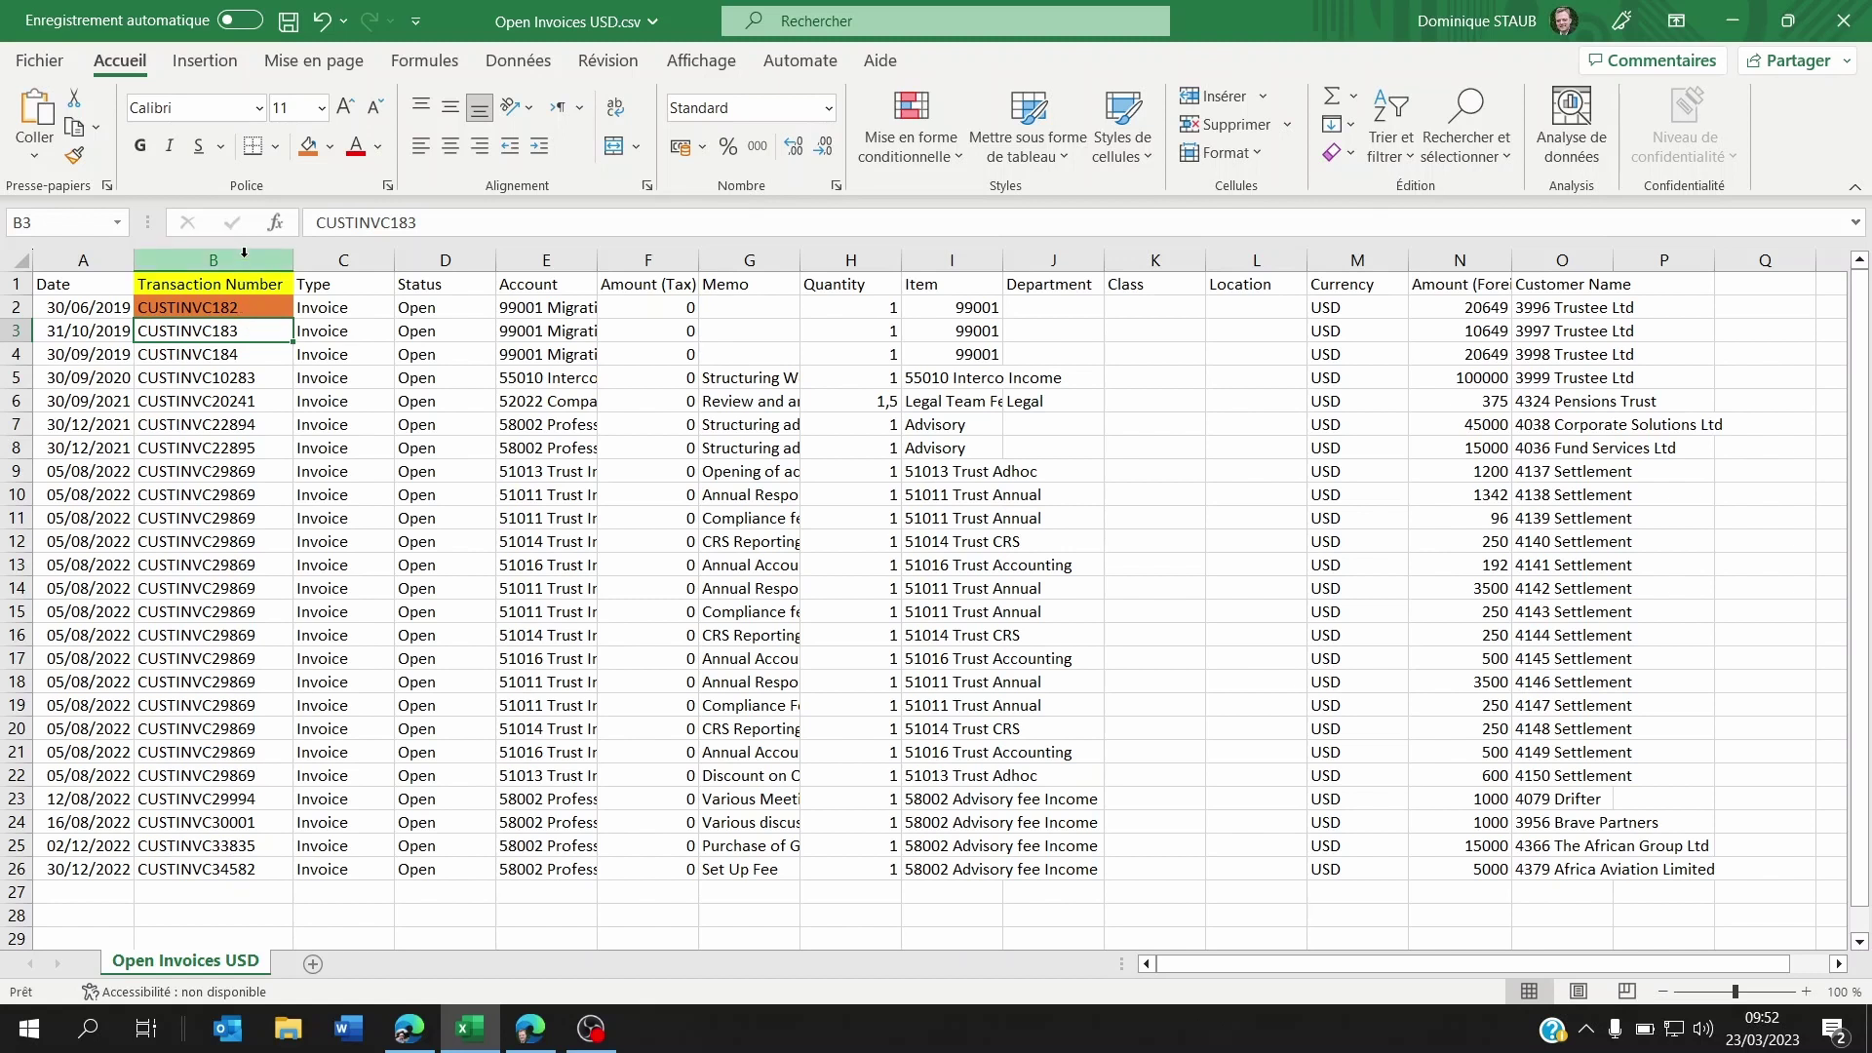
{"action": "left_click", "coordinate": [245, 258]}
{"action": "left_click", "coordinate": [244, 307]}
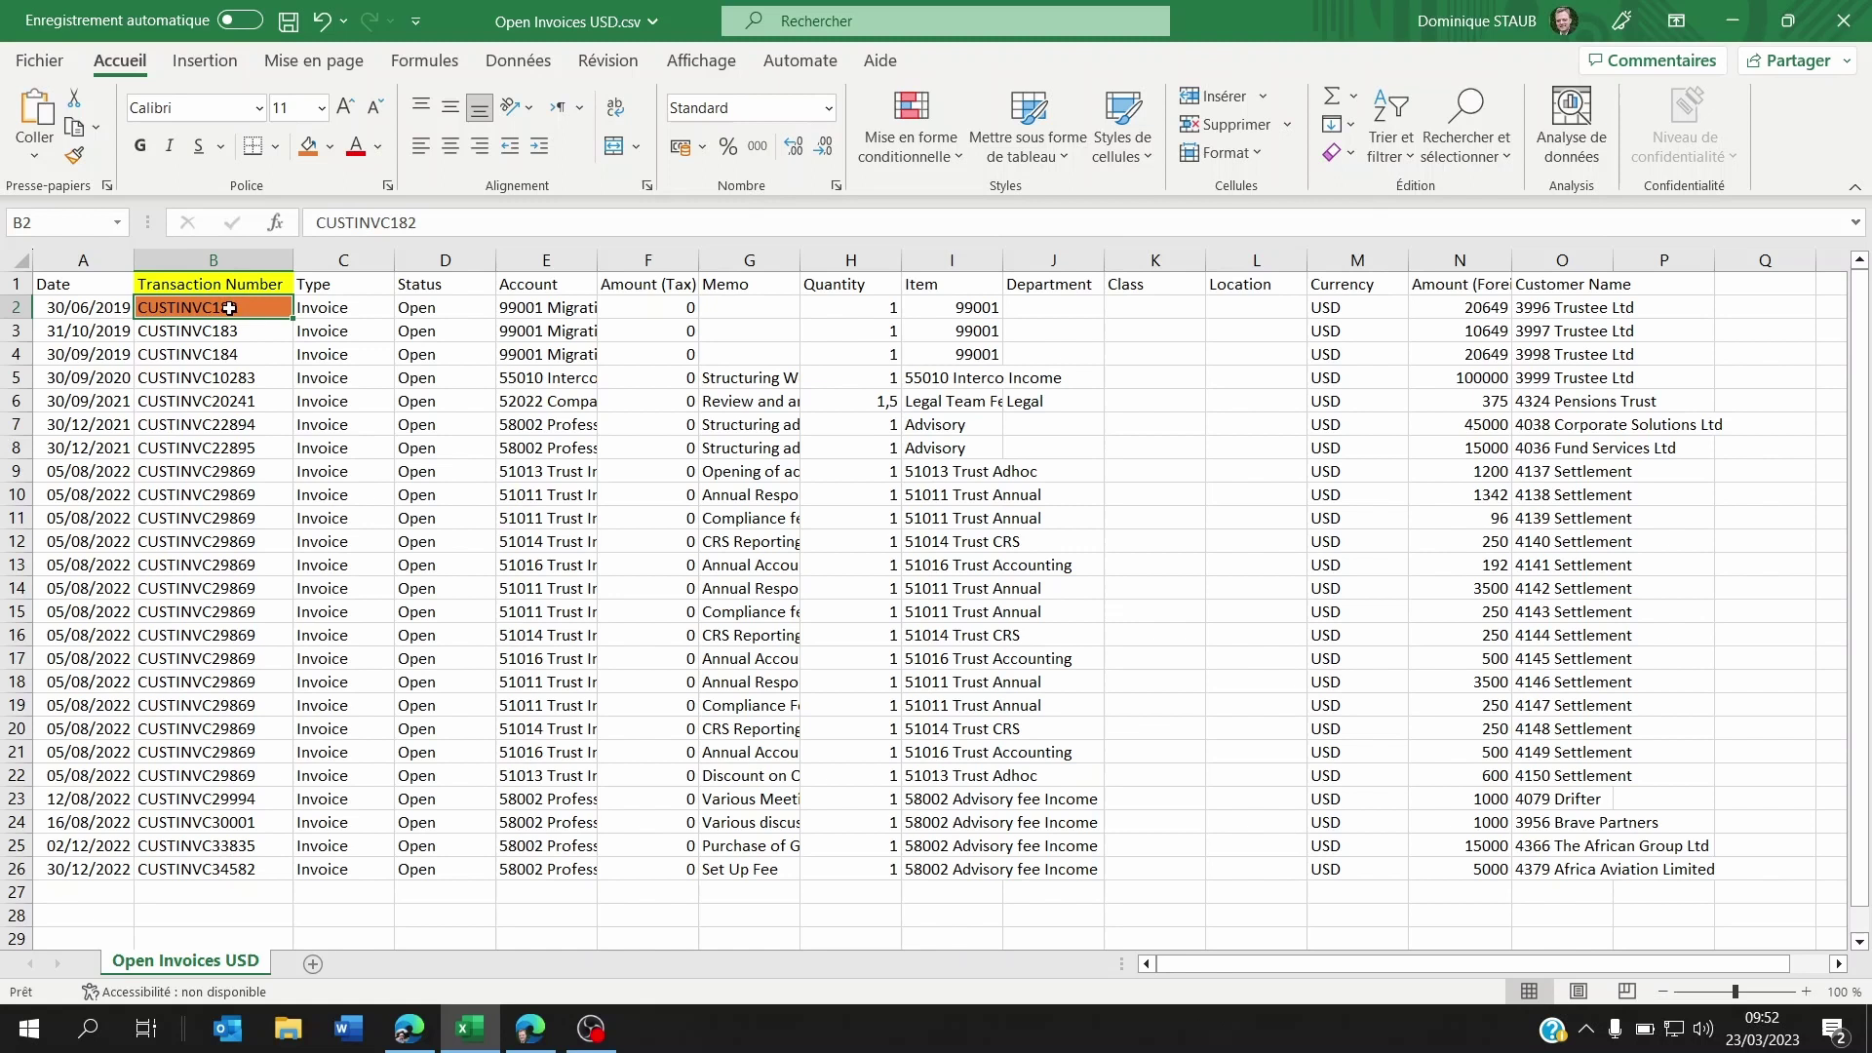
Compare invoice 1027 with the Transaction Number → Invoice : Invoice # import mapping.
{"action": "left_click", "coordinate": [530, 1029]}
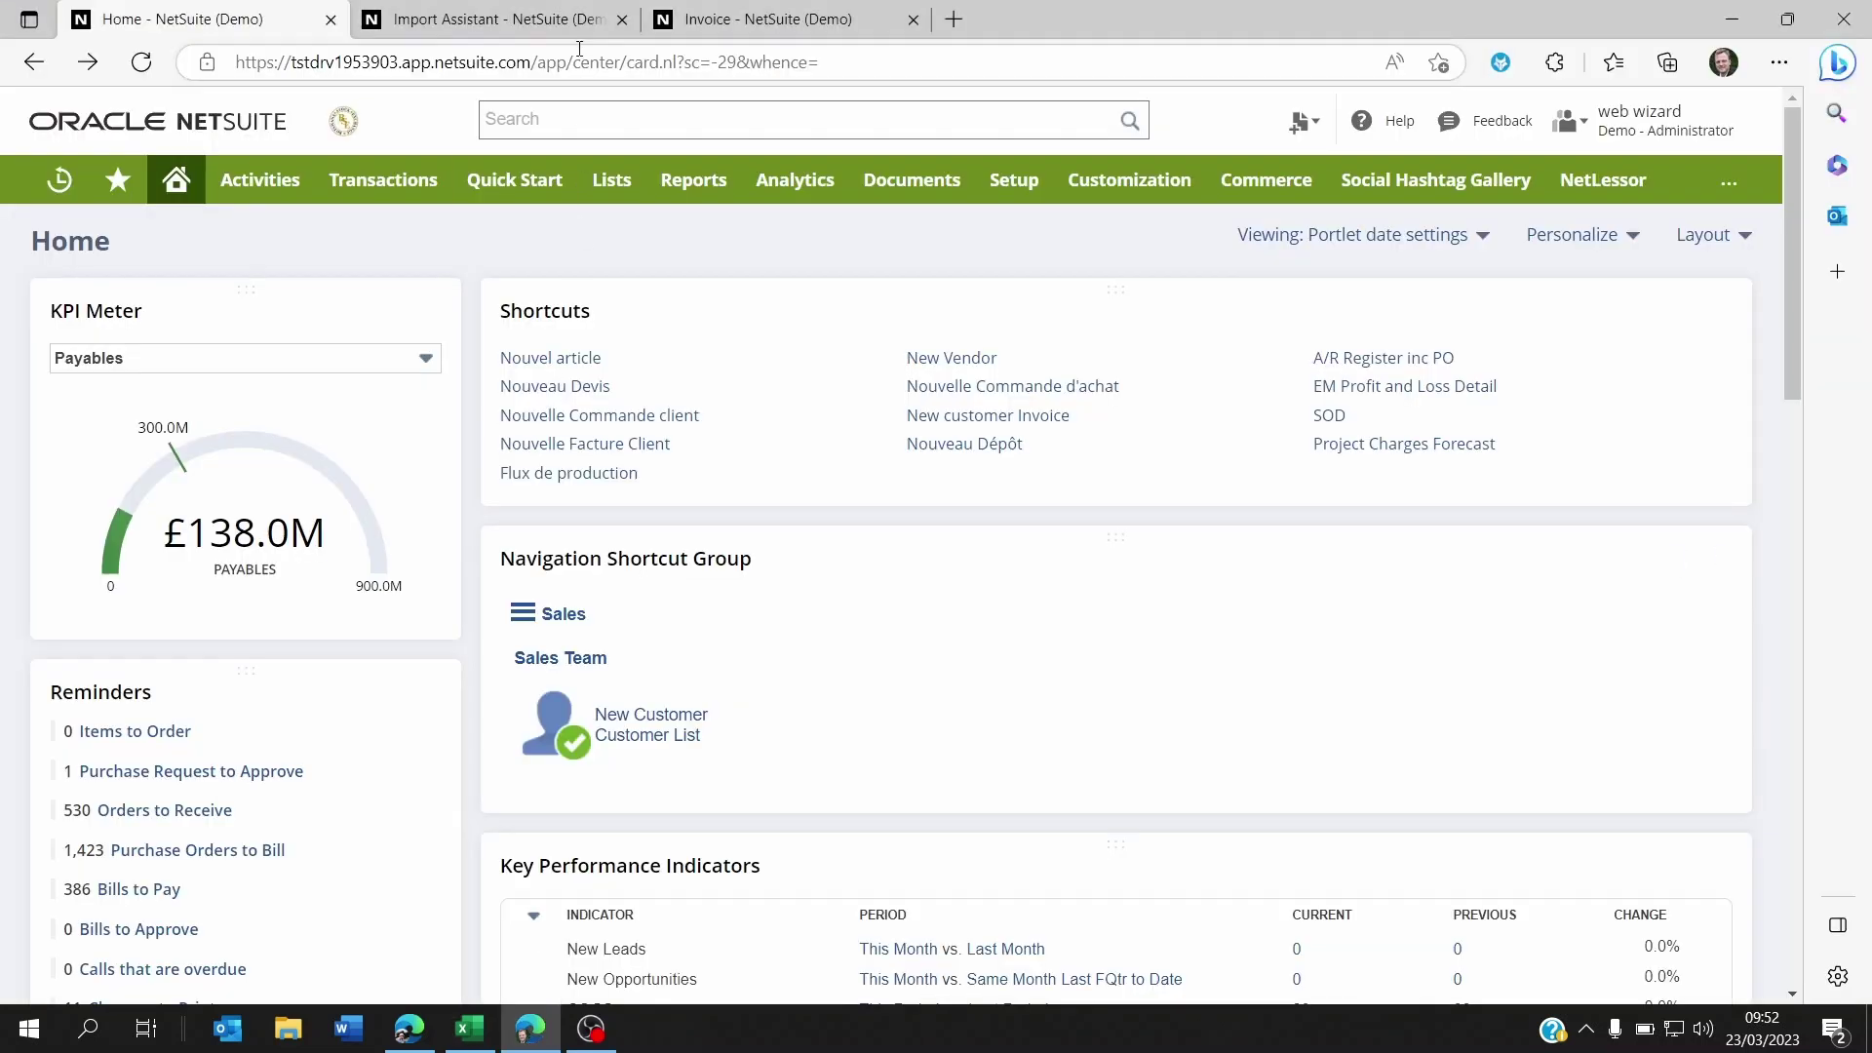
{"action": "left_click", "coordinate": [721, 19]}
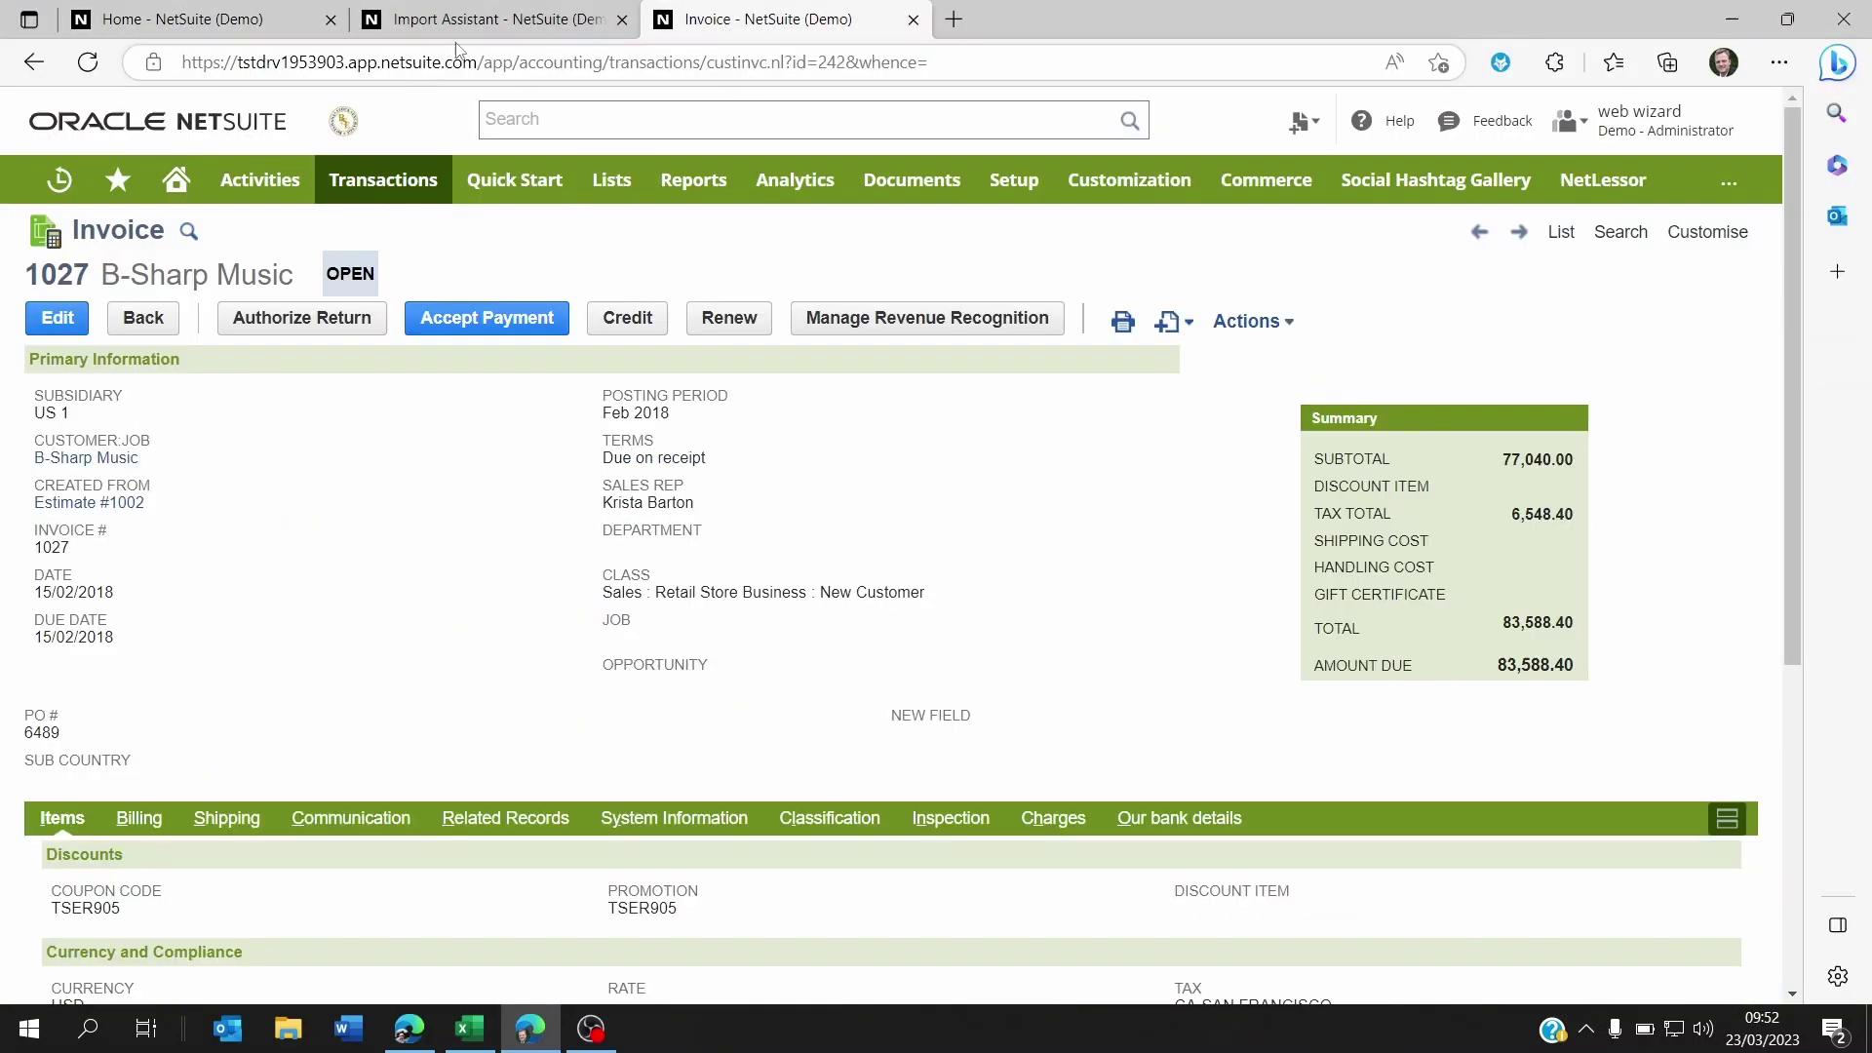
{"action": "left_click", "coordinate": [487, 18]}
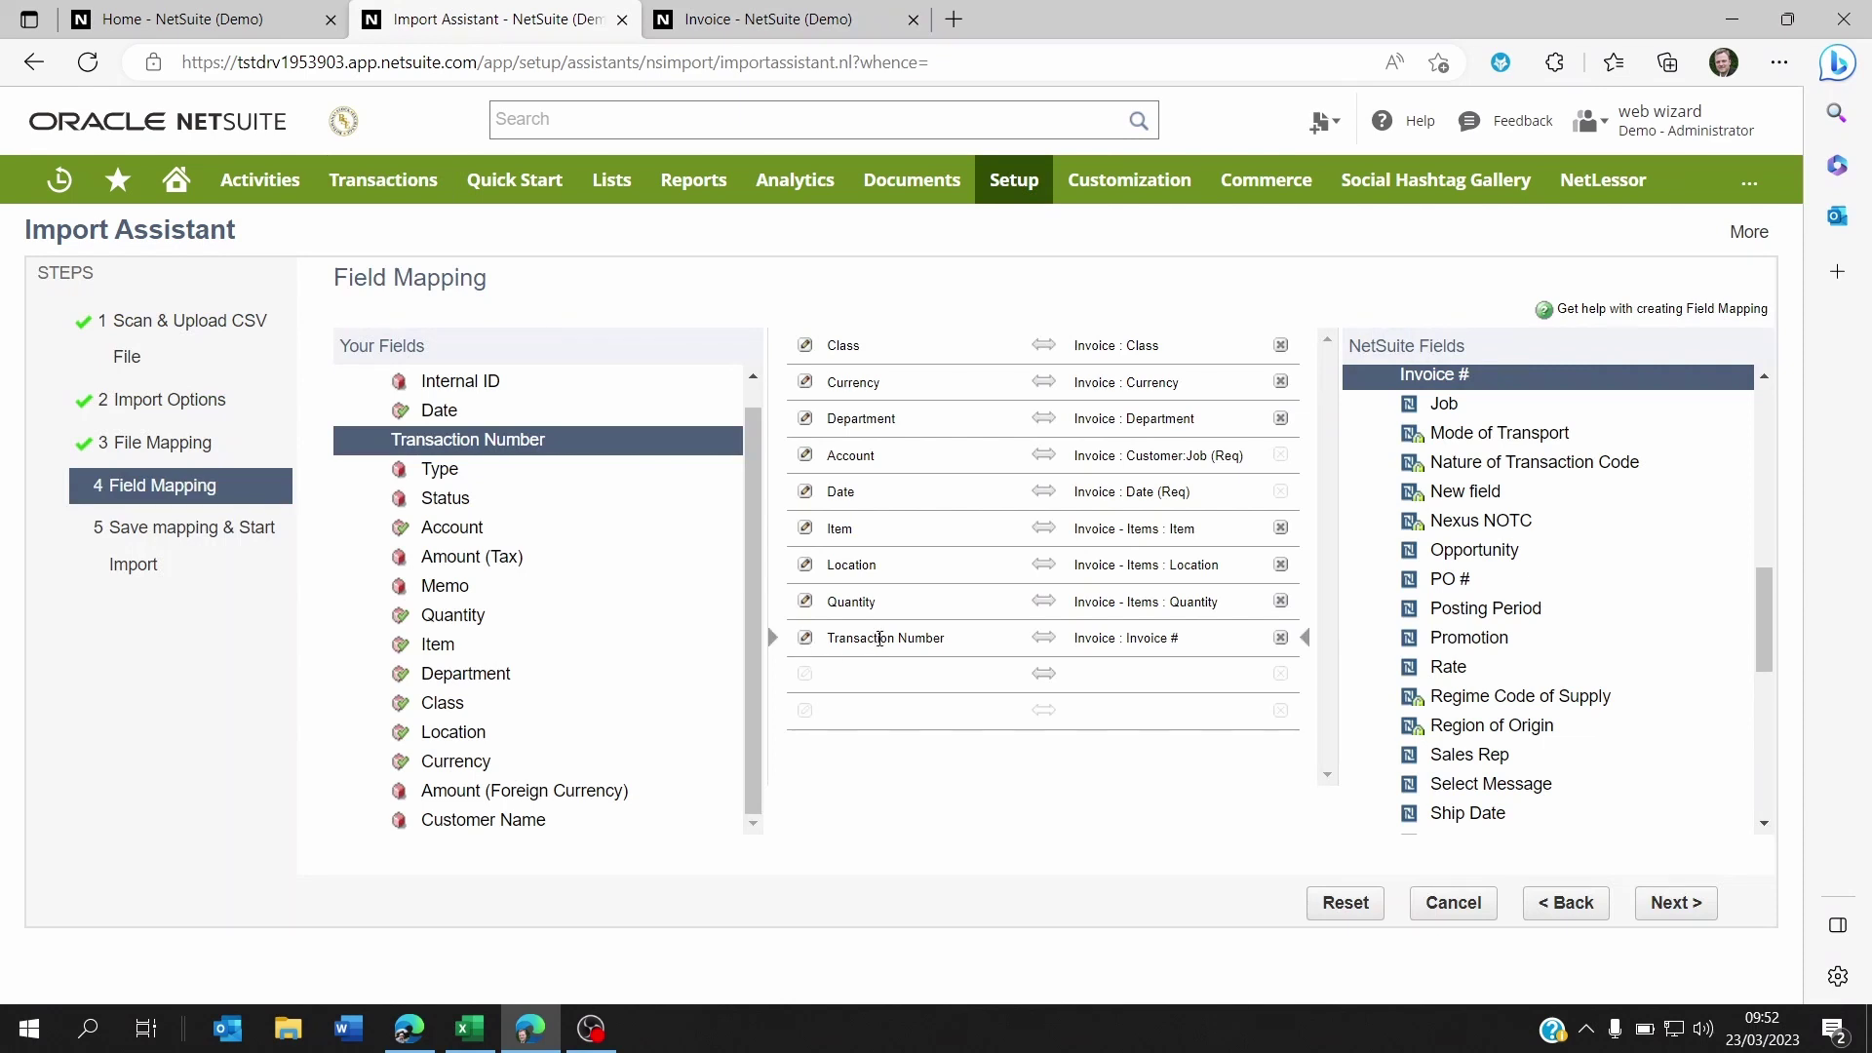
{"action": "left_click_drag", "start_coordinate": [960, 644], "coordinate": [843, 642]}
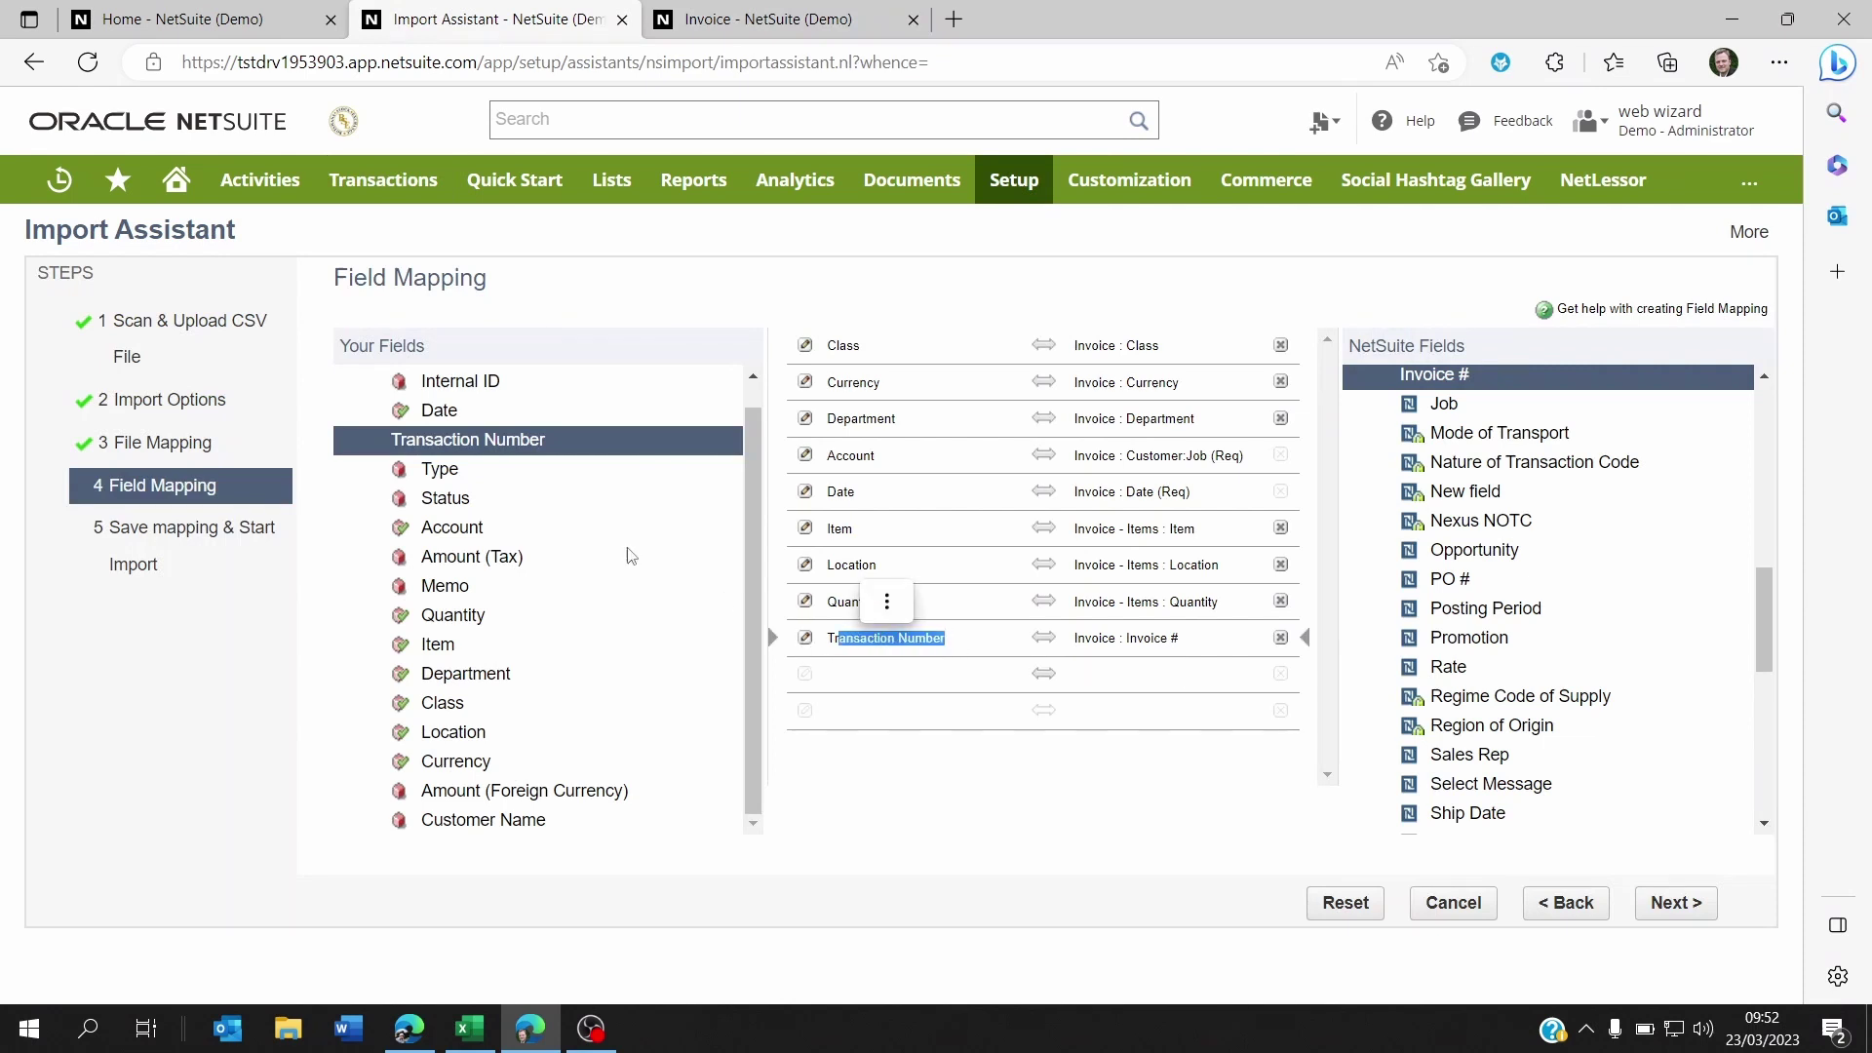
{"action": "left_click_drag", "start_coordinate": [1180, 639], "coordinate": [1074, 640]}
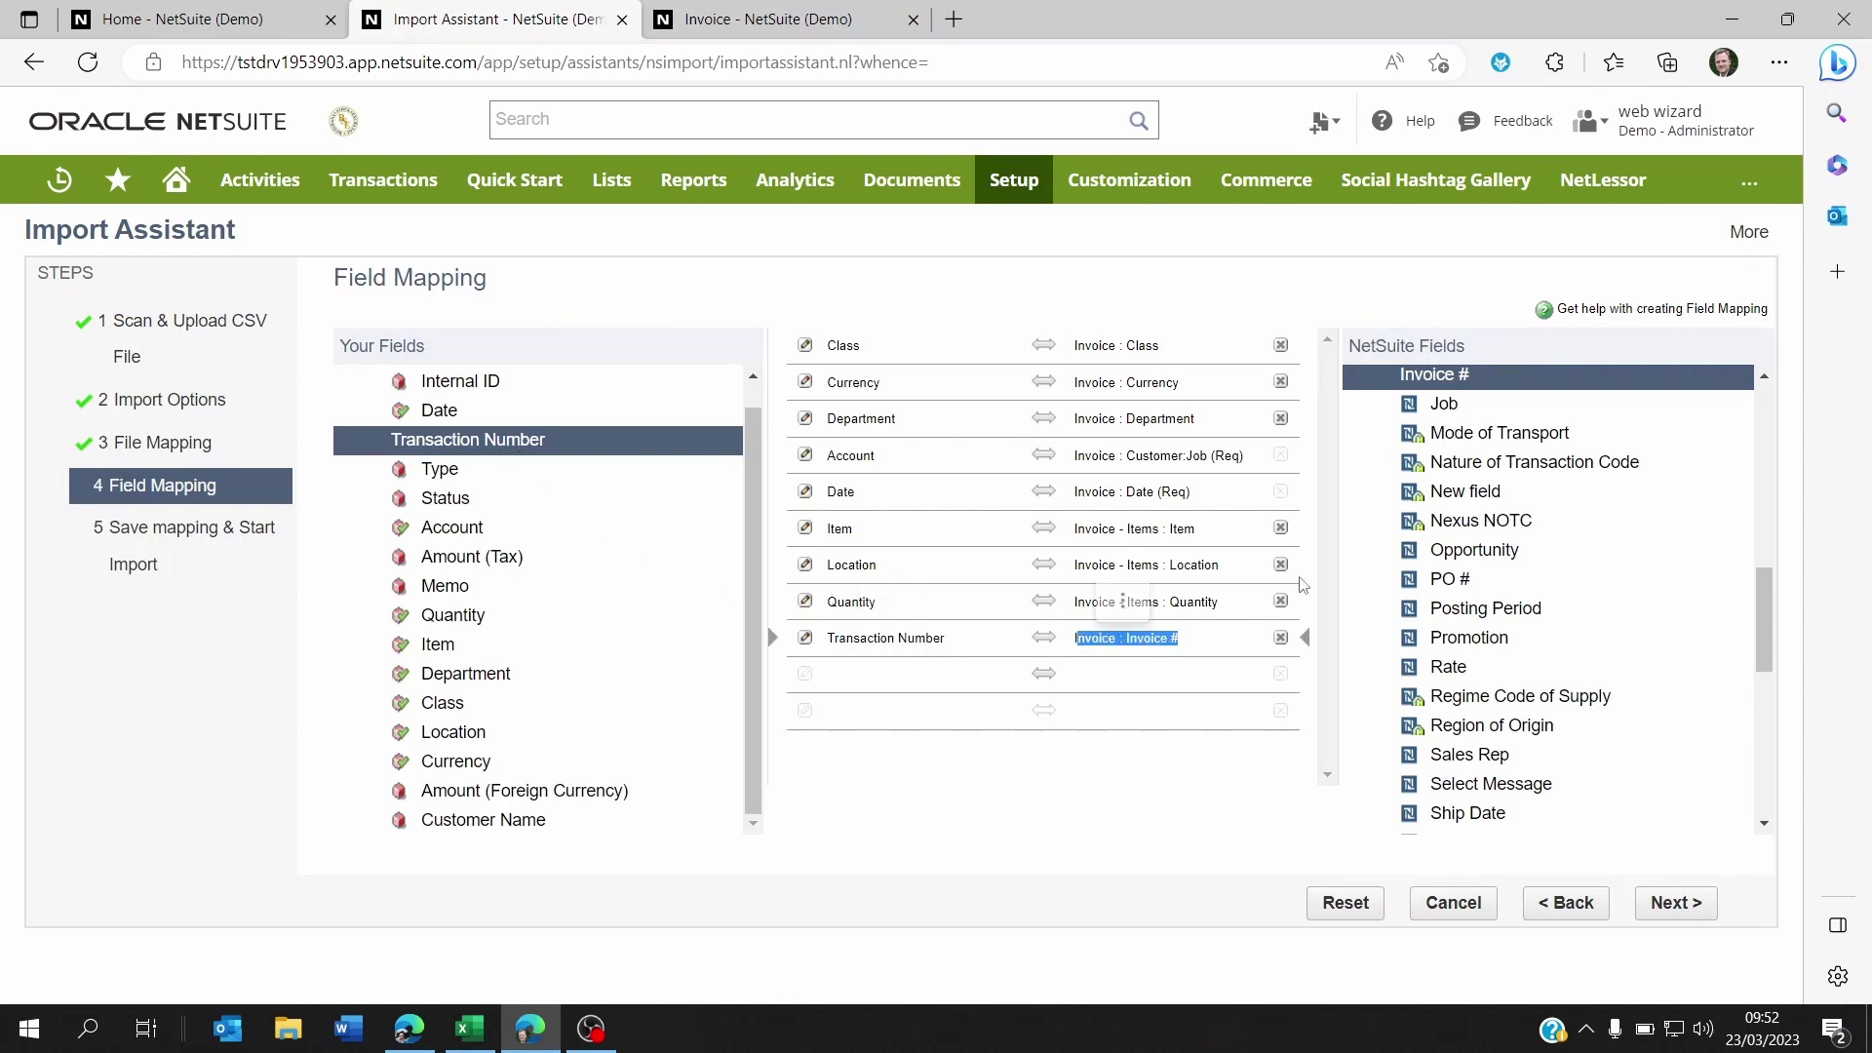
Highlight the Invoice # field and its value 1027 on the invoice record.
{"action": "left_click", "coordinate": [770, 20]}
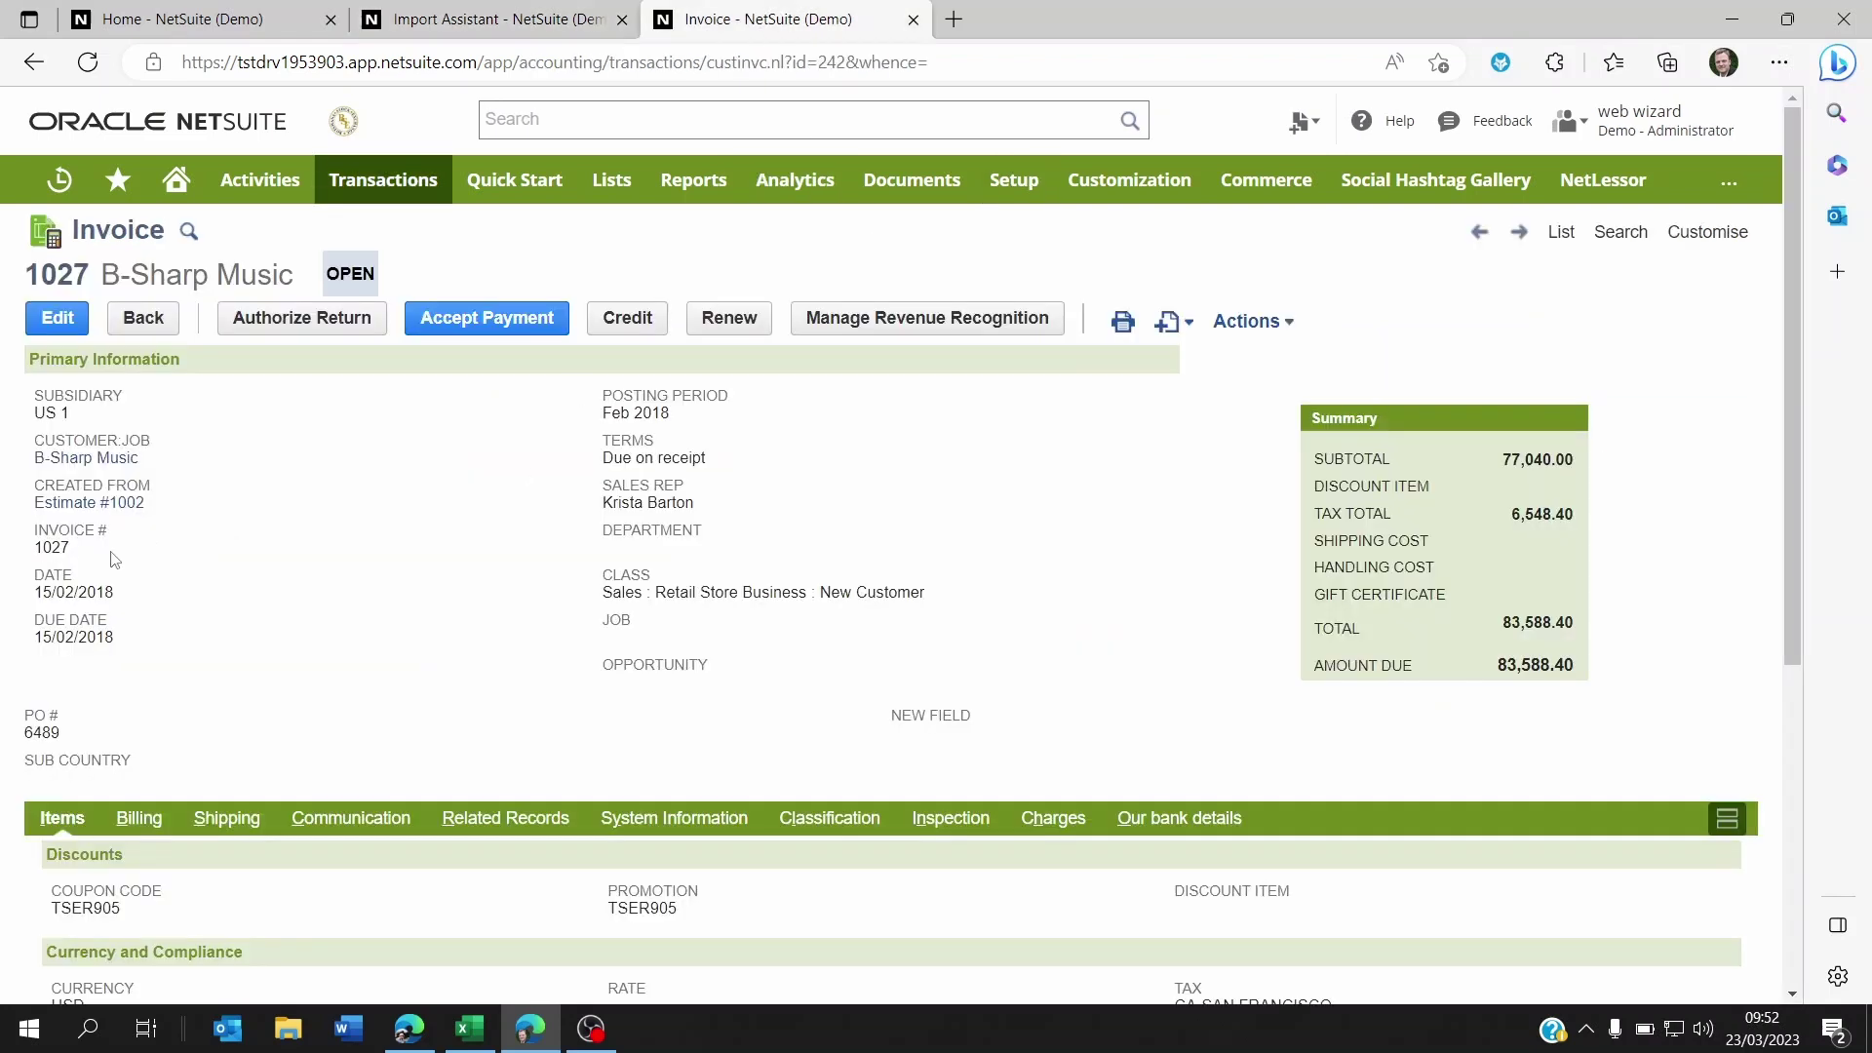
{"action": "left_click_drag", "start_coordinate": [72, 548], "coordinate": [50, 548]}
{"action": "double_click", "coordinate": [192, 569]}
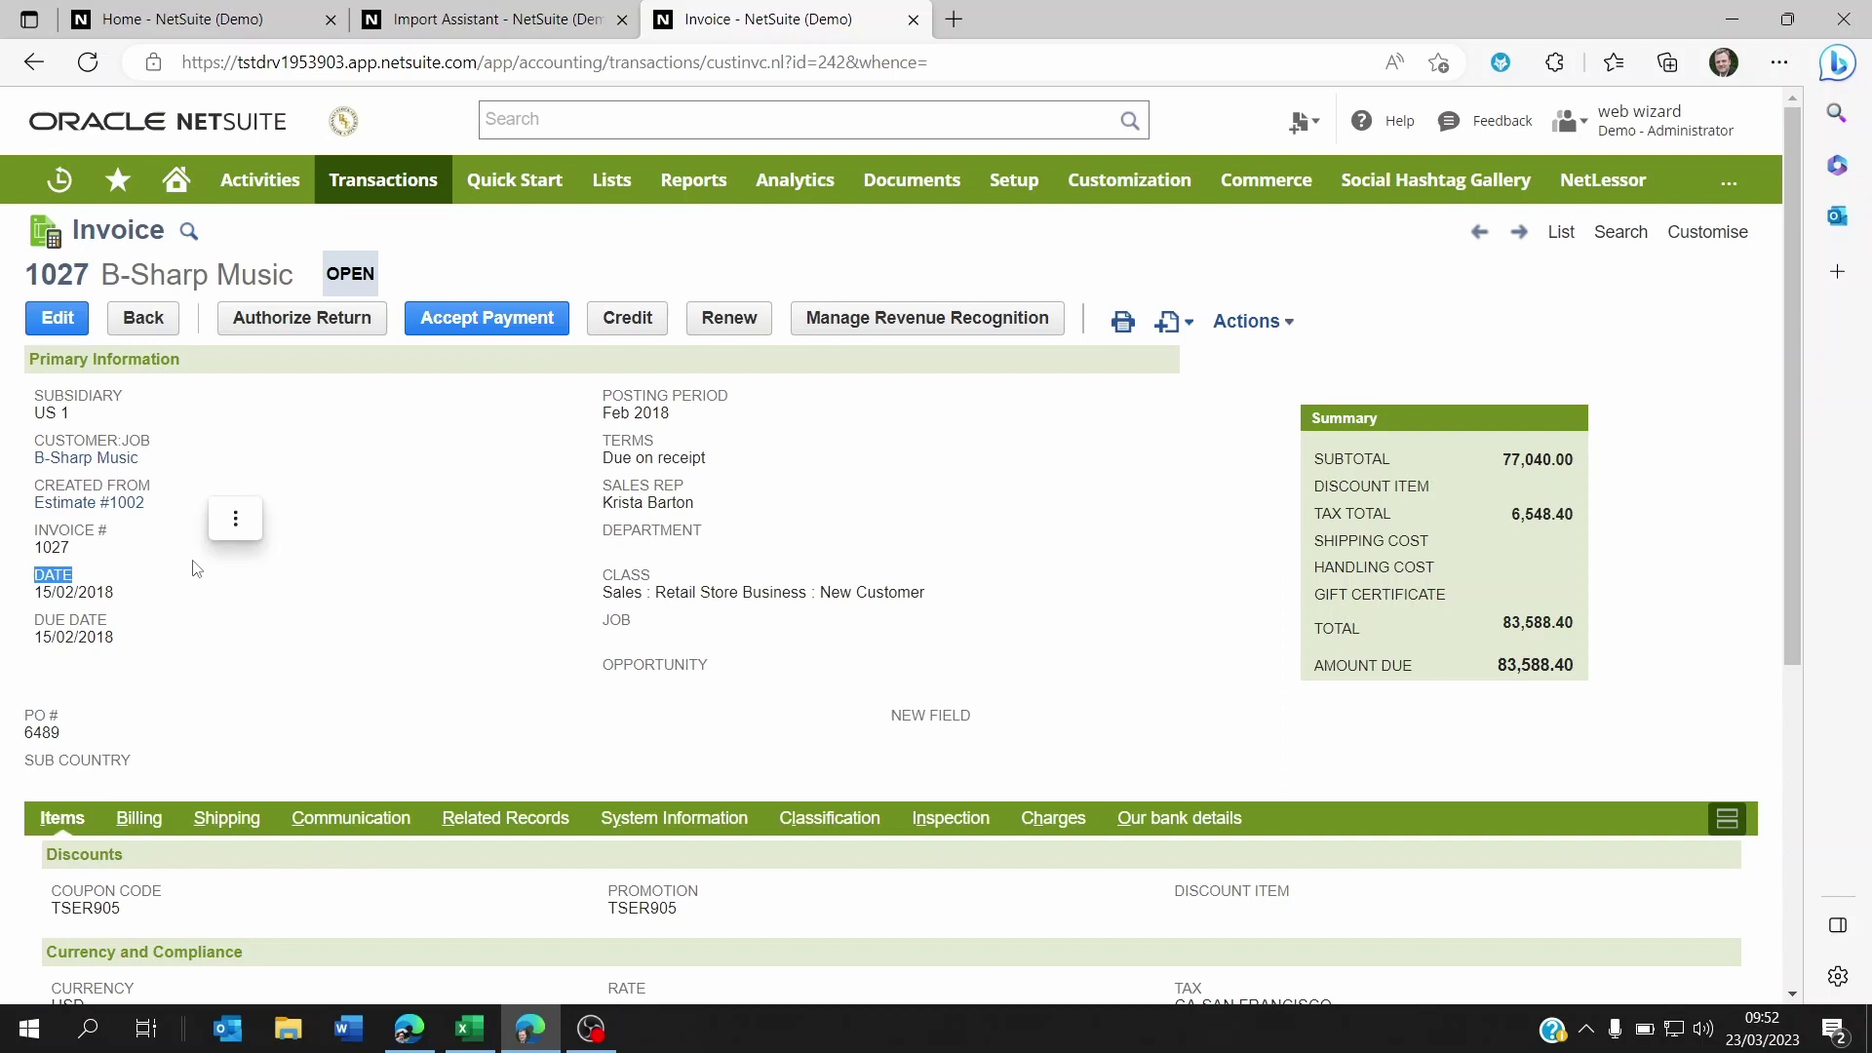
{"action": "left_click_drag", "start_coordinate": [78, 556], "coordinate": [44, 526]}
{"action": "left_click", "coordinate": [234, 559]}
{"action": "left_click", "coordinate": [469, 1029]}
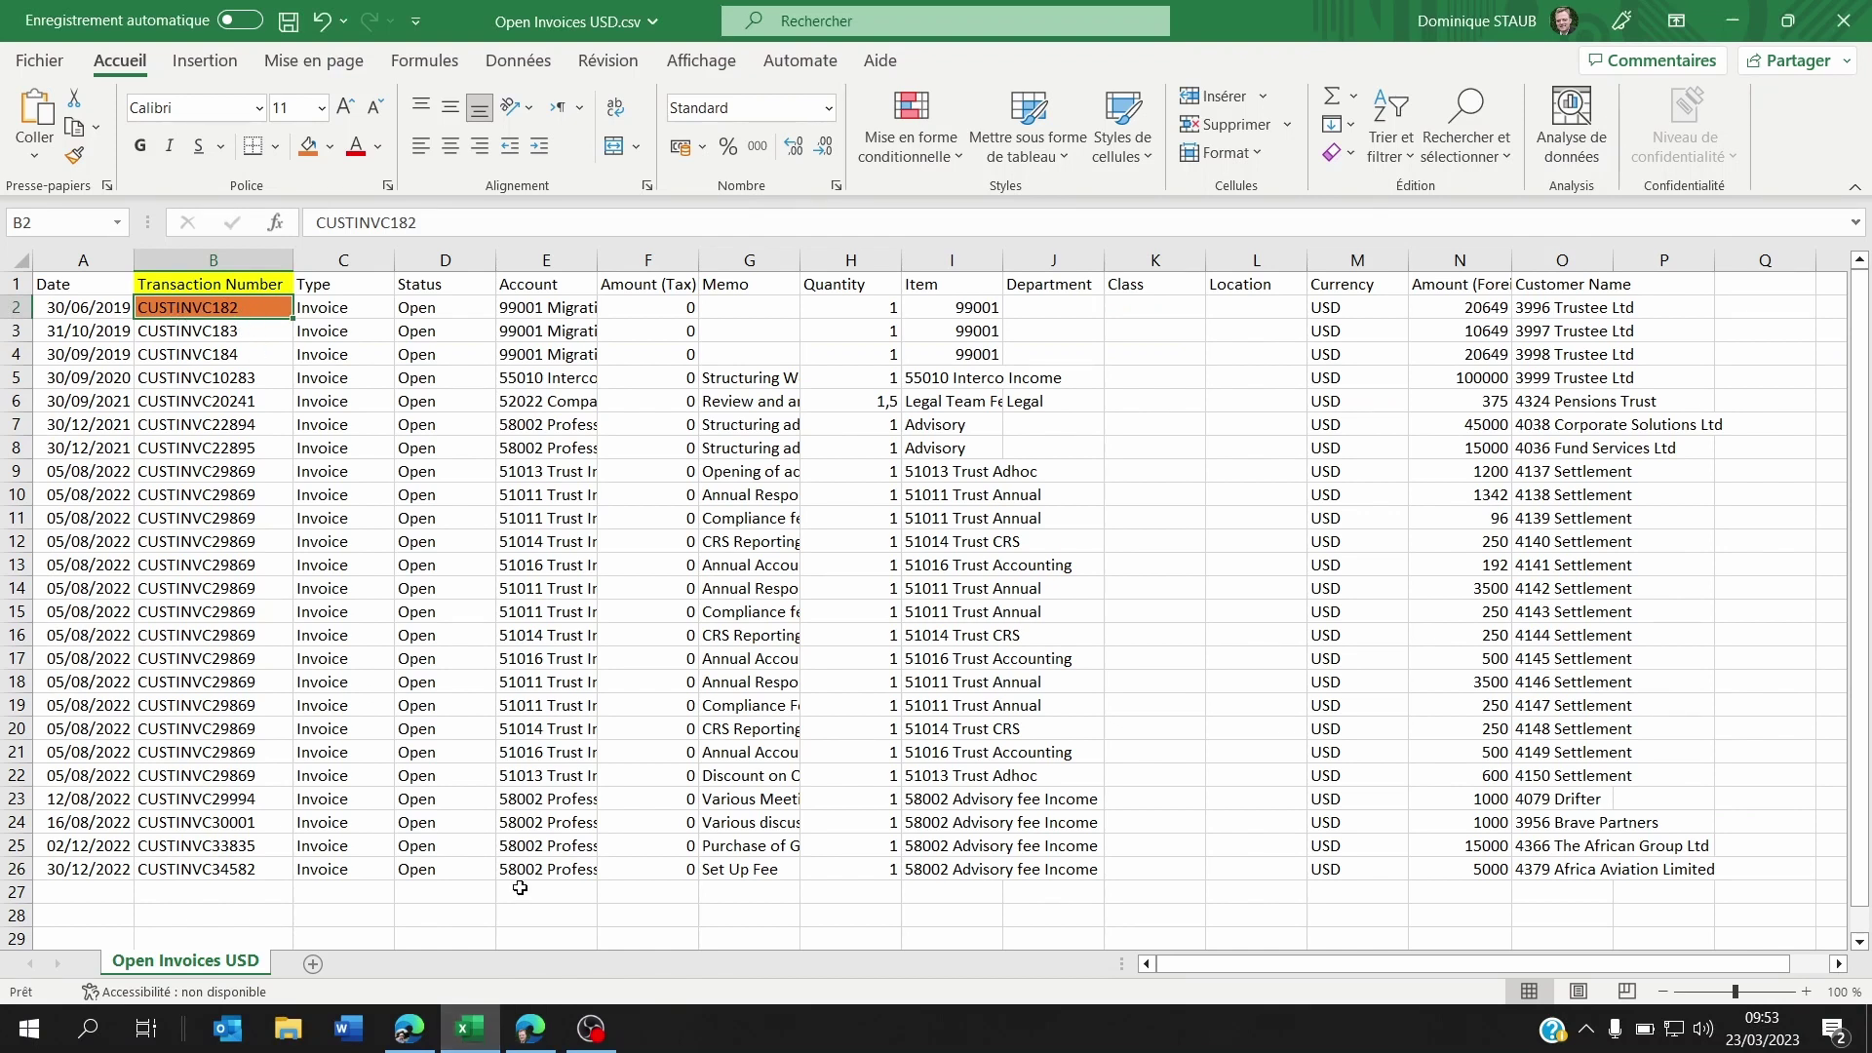
Go back to the NetSuite home dashboard in the browser.
{"action": "left_click", "coordinate": [539, 1033]}
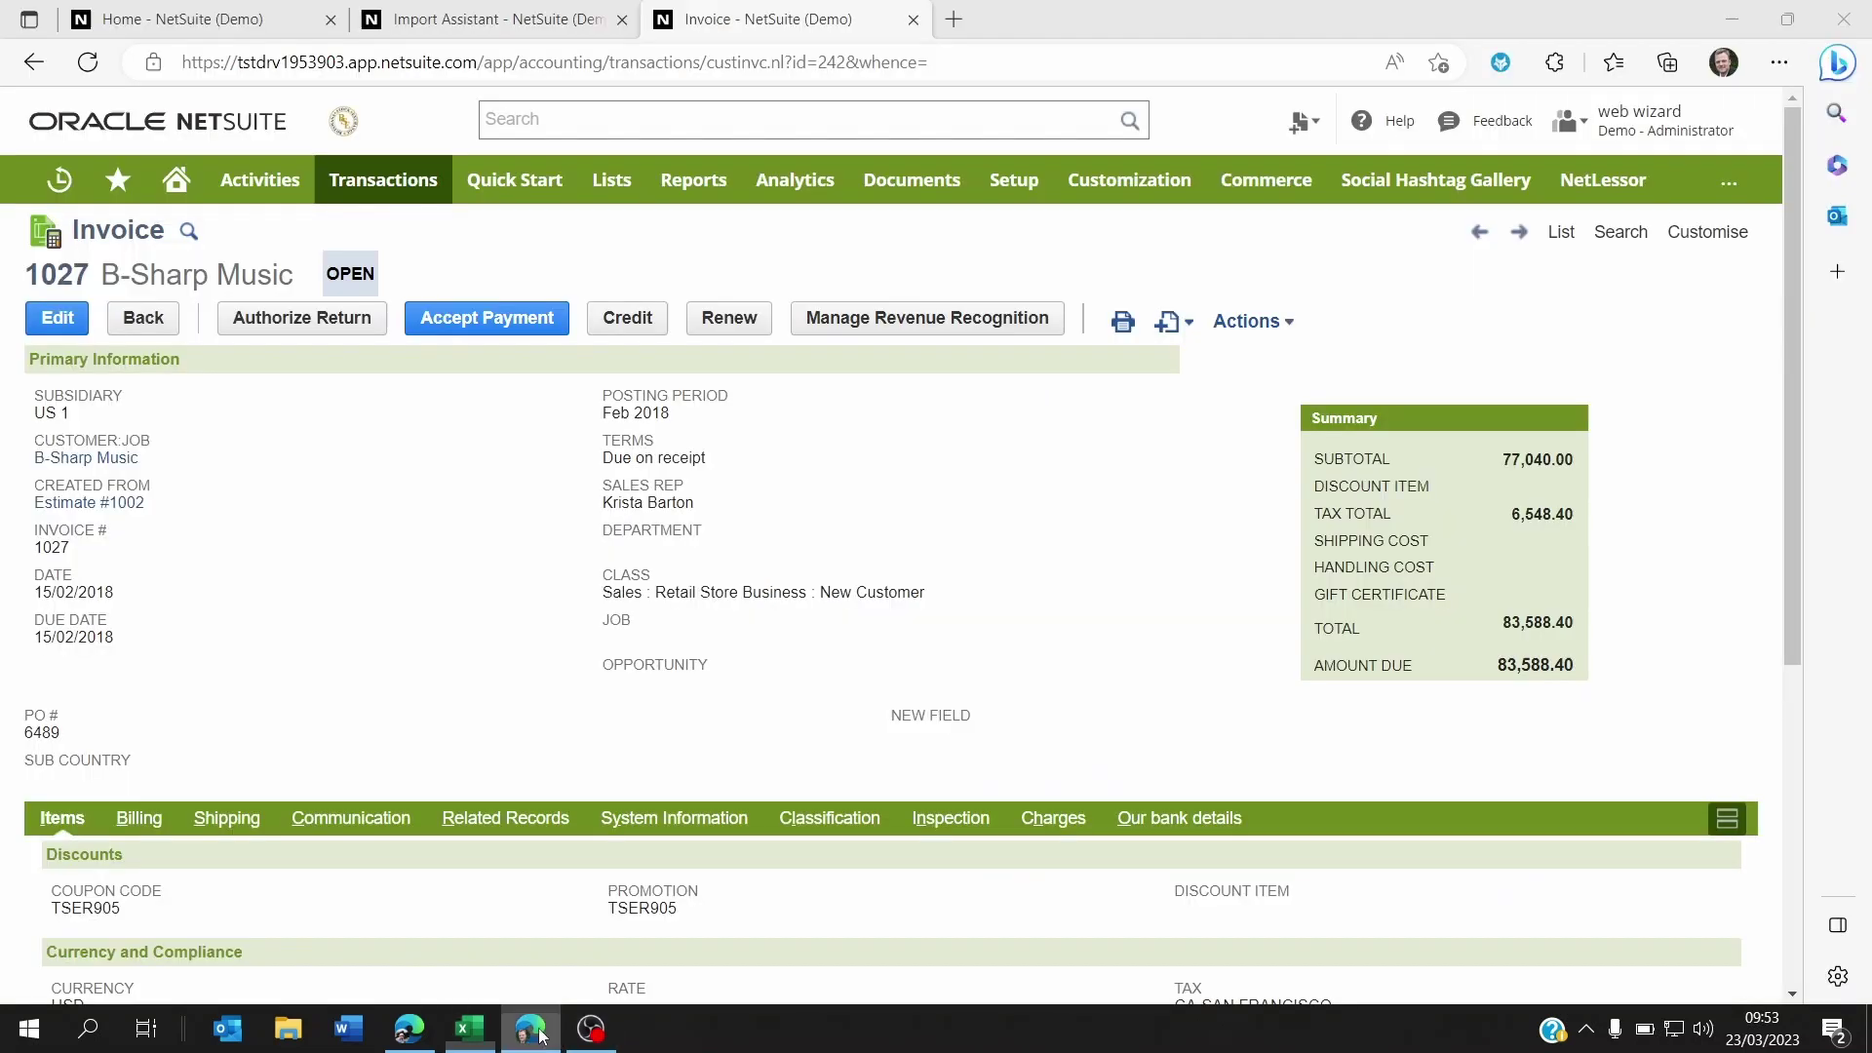
{"action": "left_click", "coordinate": [185, 20]}
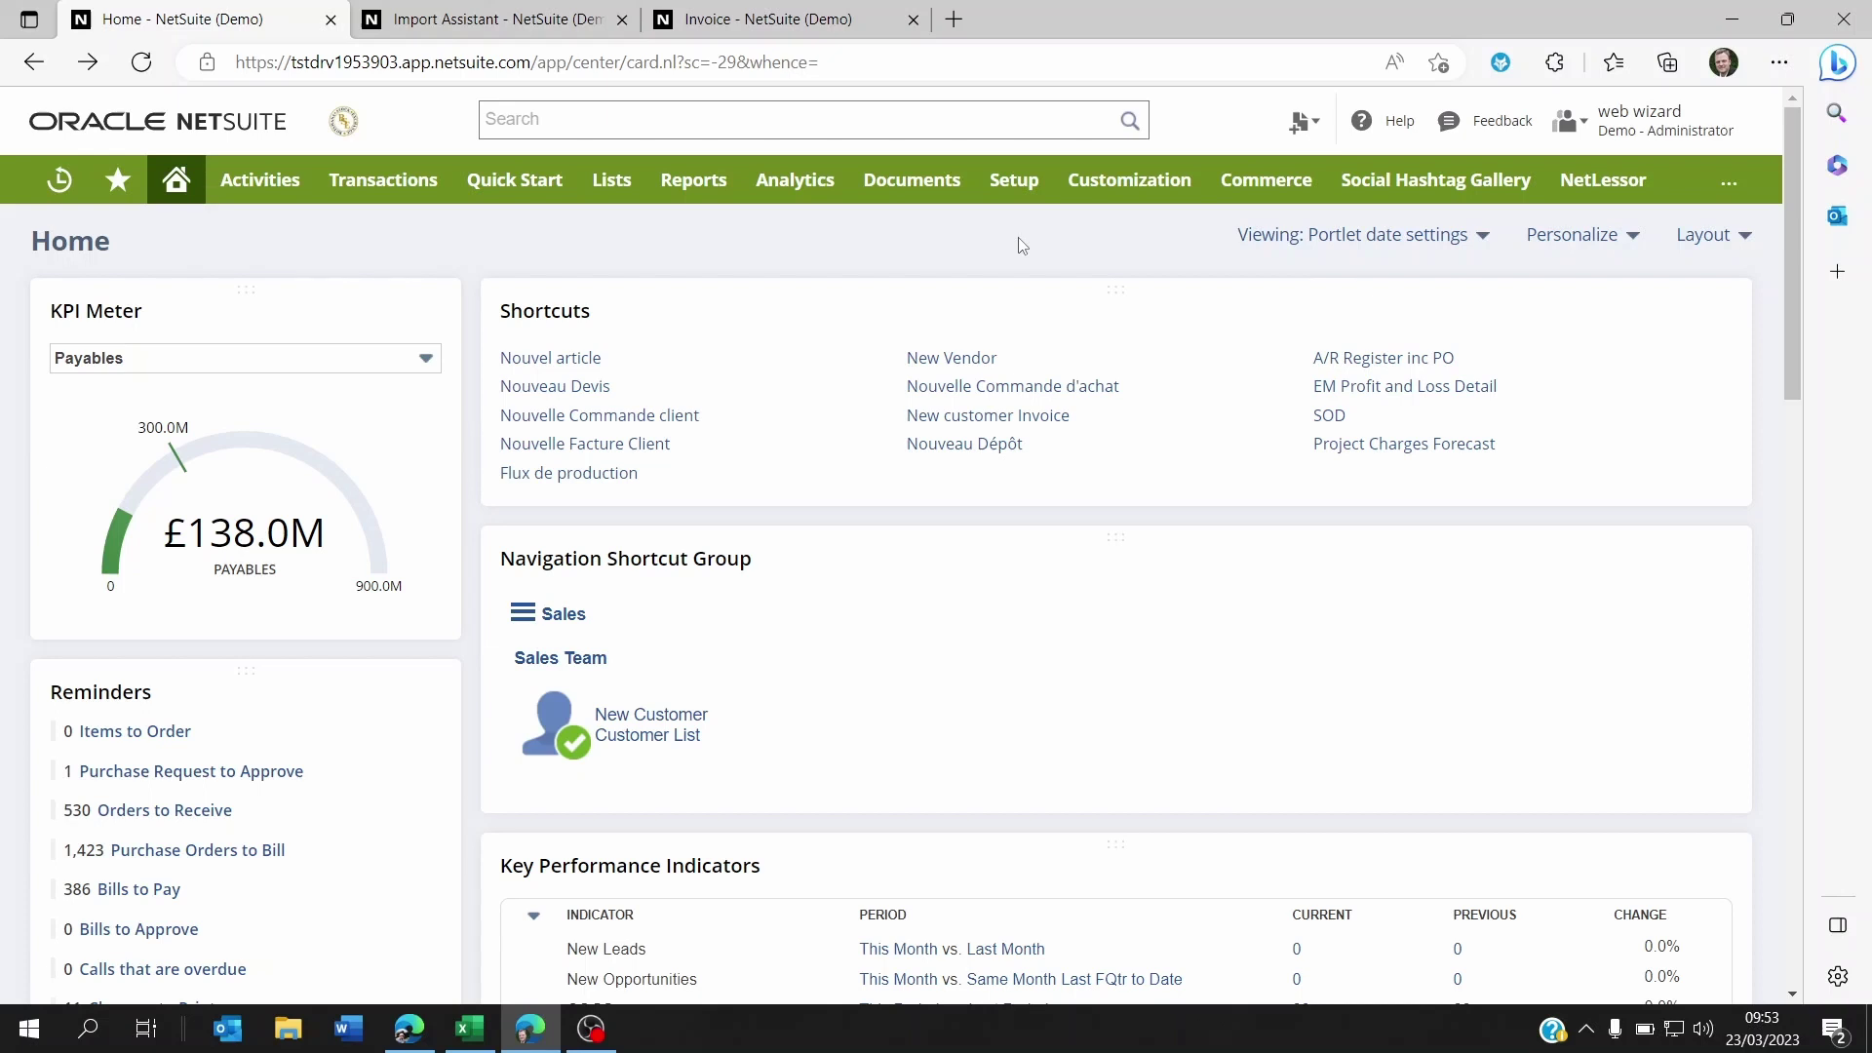
Open Setup > Company > Auto-Generated Numbers and its Document Numbers settings.
{"action": "mouse_move", "coordinate": [1016, 180]}
{"action": "mouse_move", "coordinate": [1049, 285]}
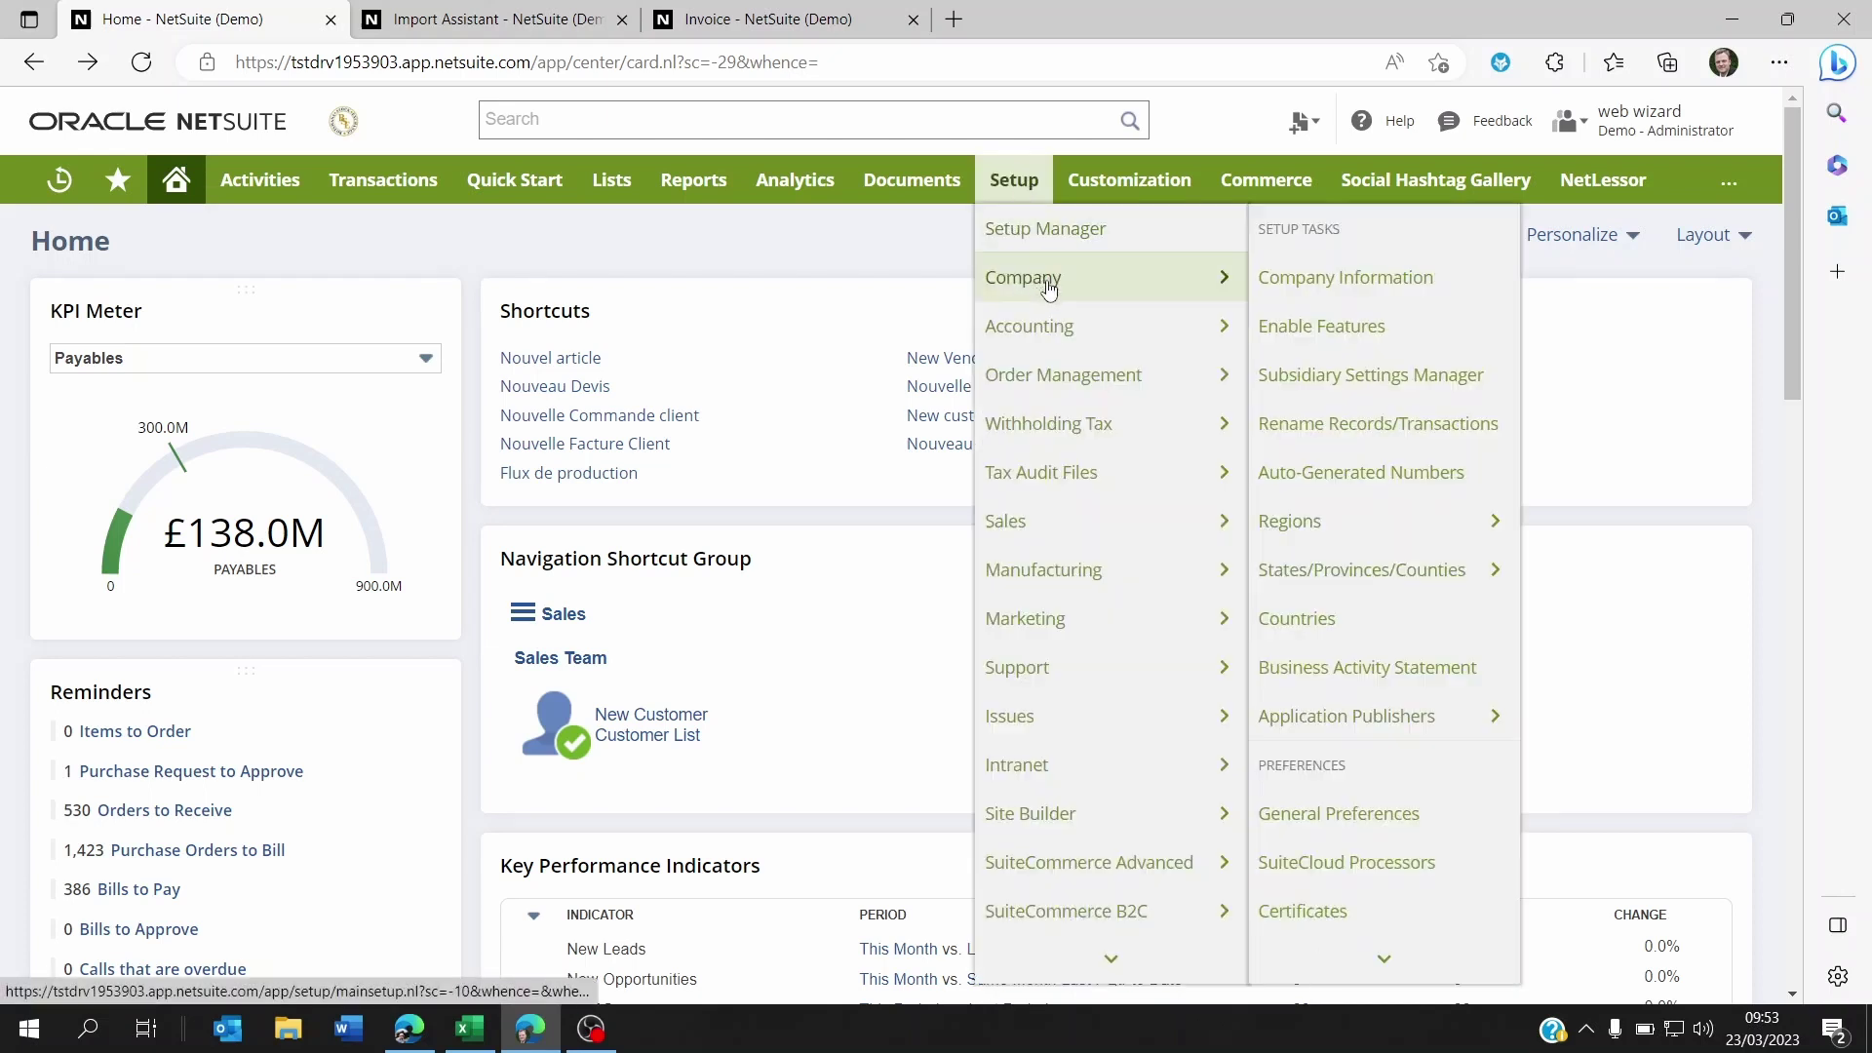
{"action": "left_click", "coordinate": [1332, 478]}
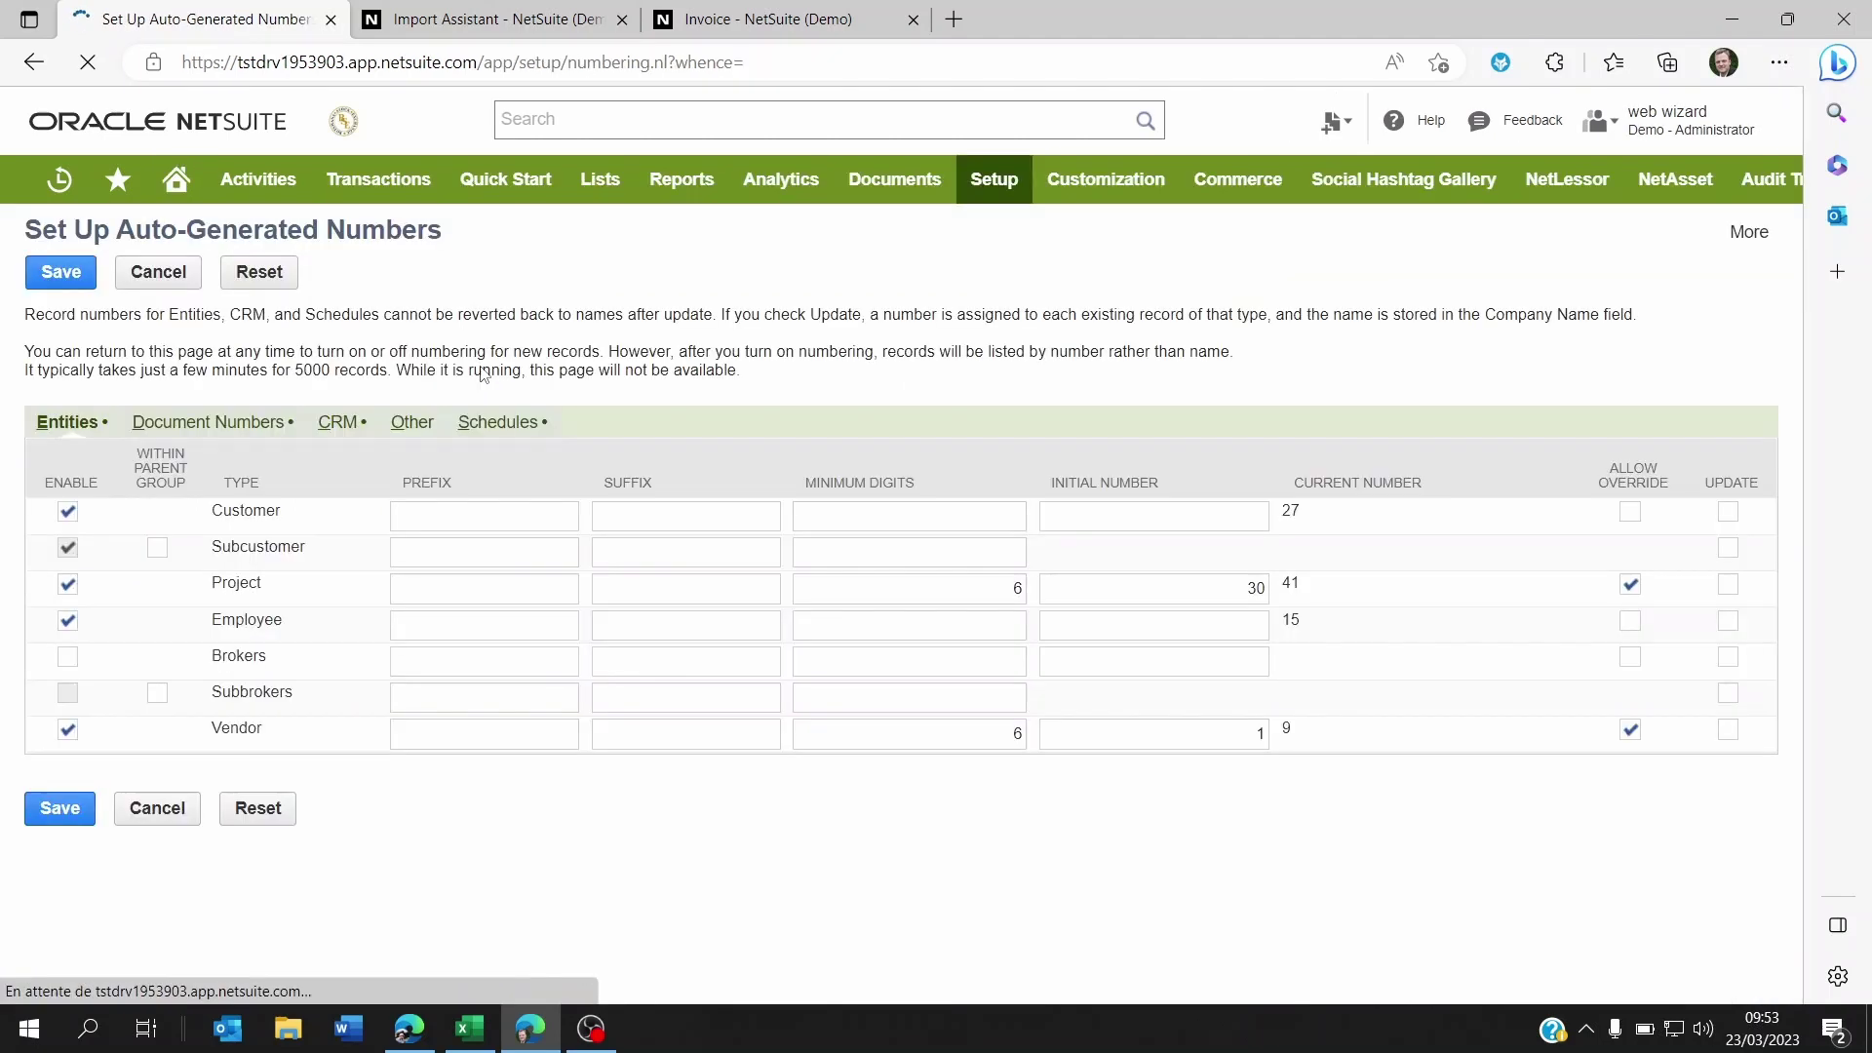
{"action": "left_click", "coordinate": [197, 420]}
{"action": "scroll", "coordinate": [318, 589], "scroll_direction": "down", "scroll_amount": 10}
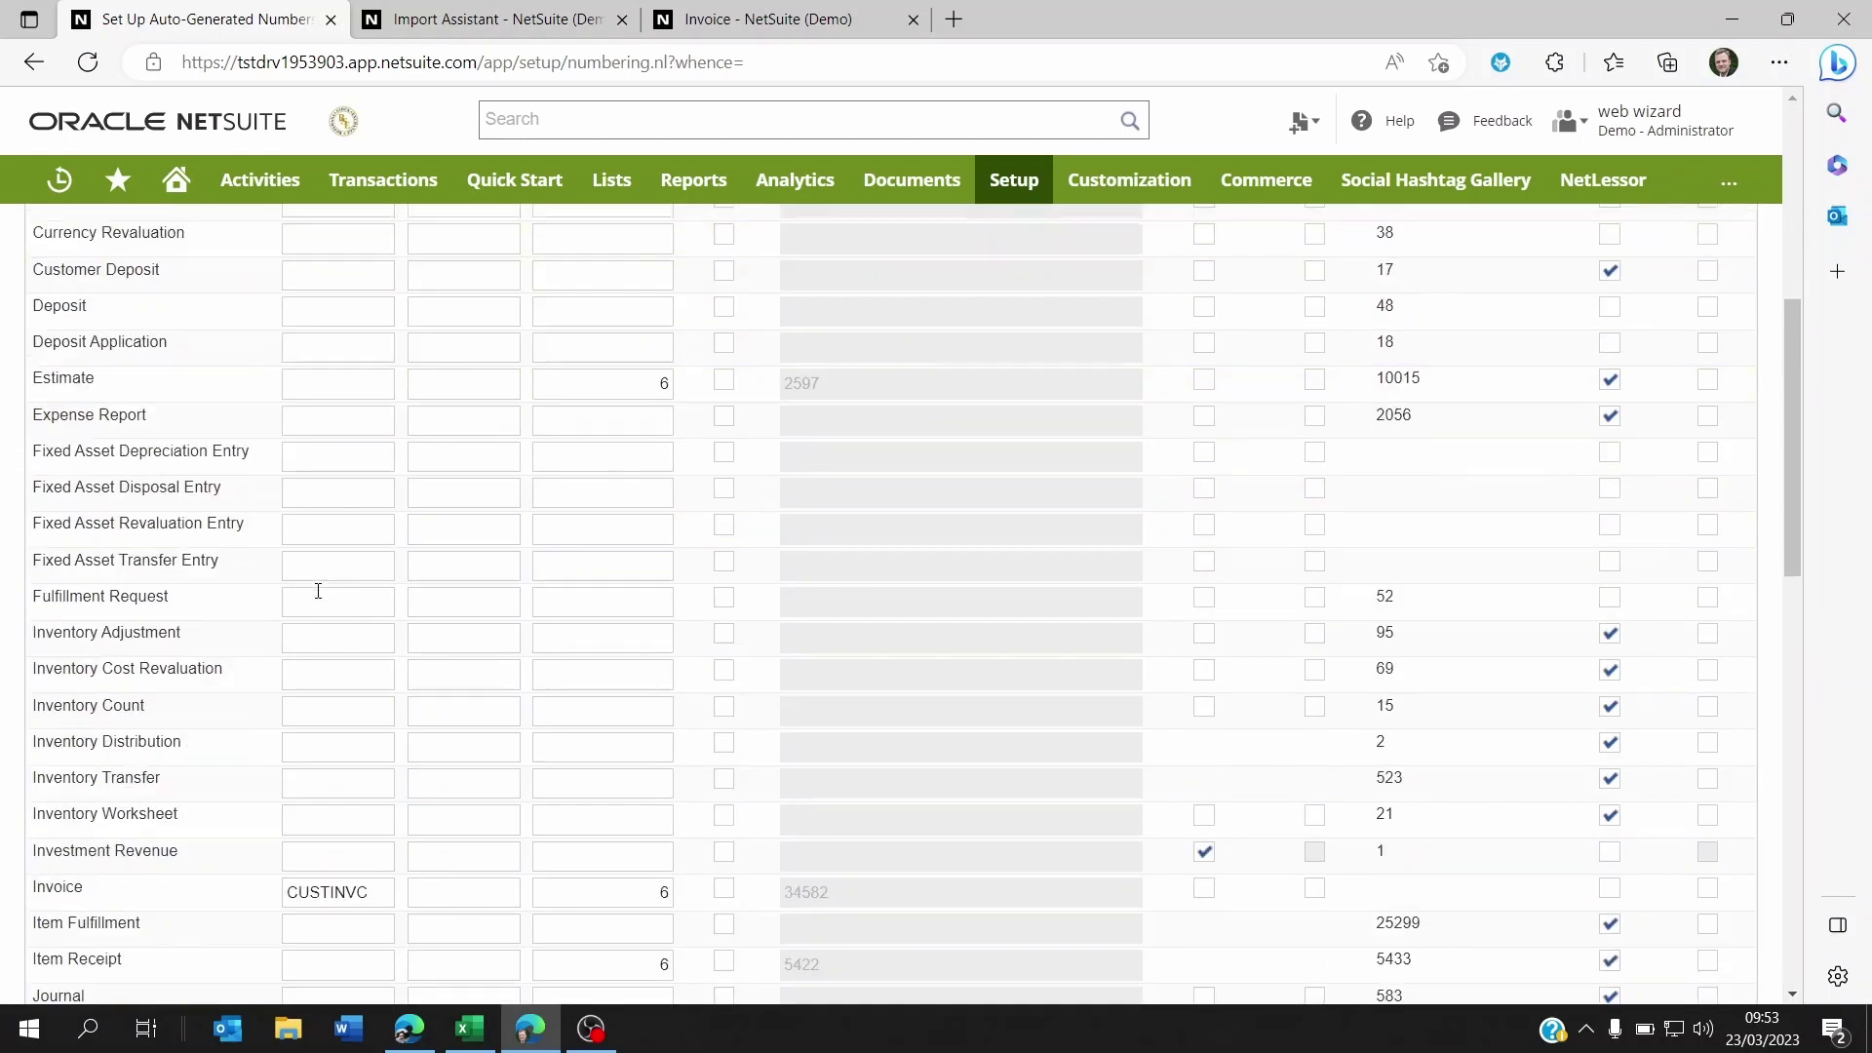
{"action": "scroll", "coordinate": [317, 581], "scroll_direction": "up", "scroll_amount": 3}
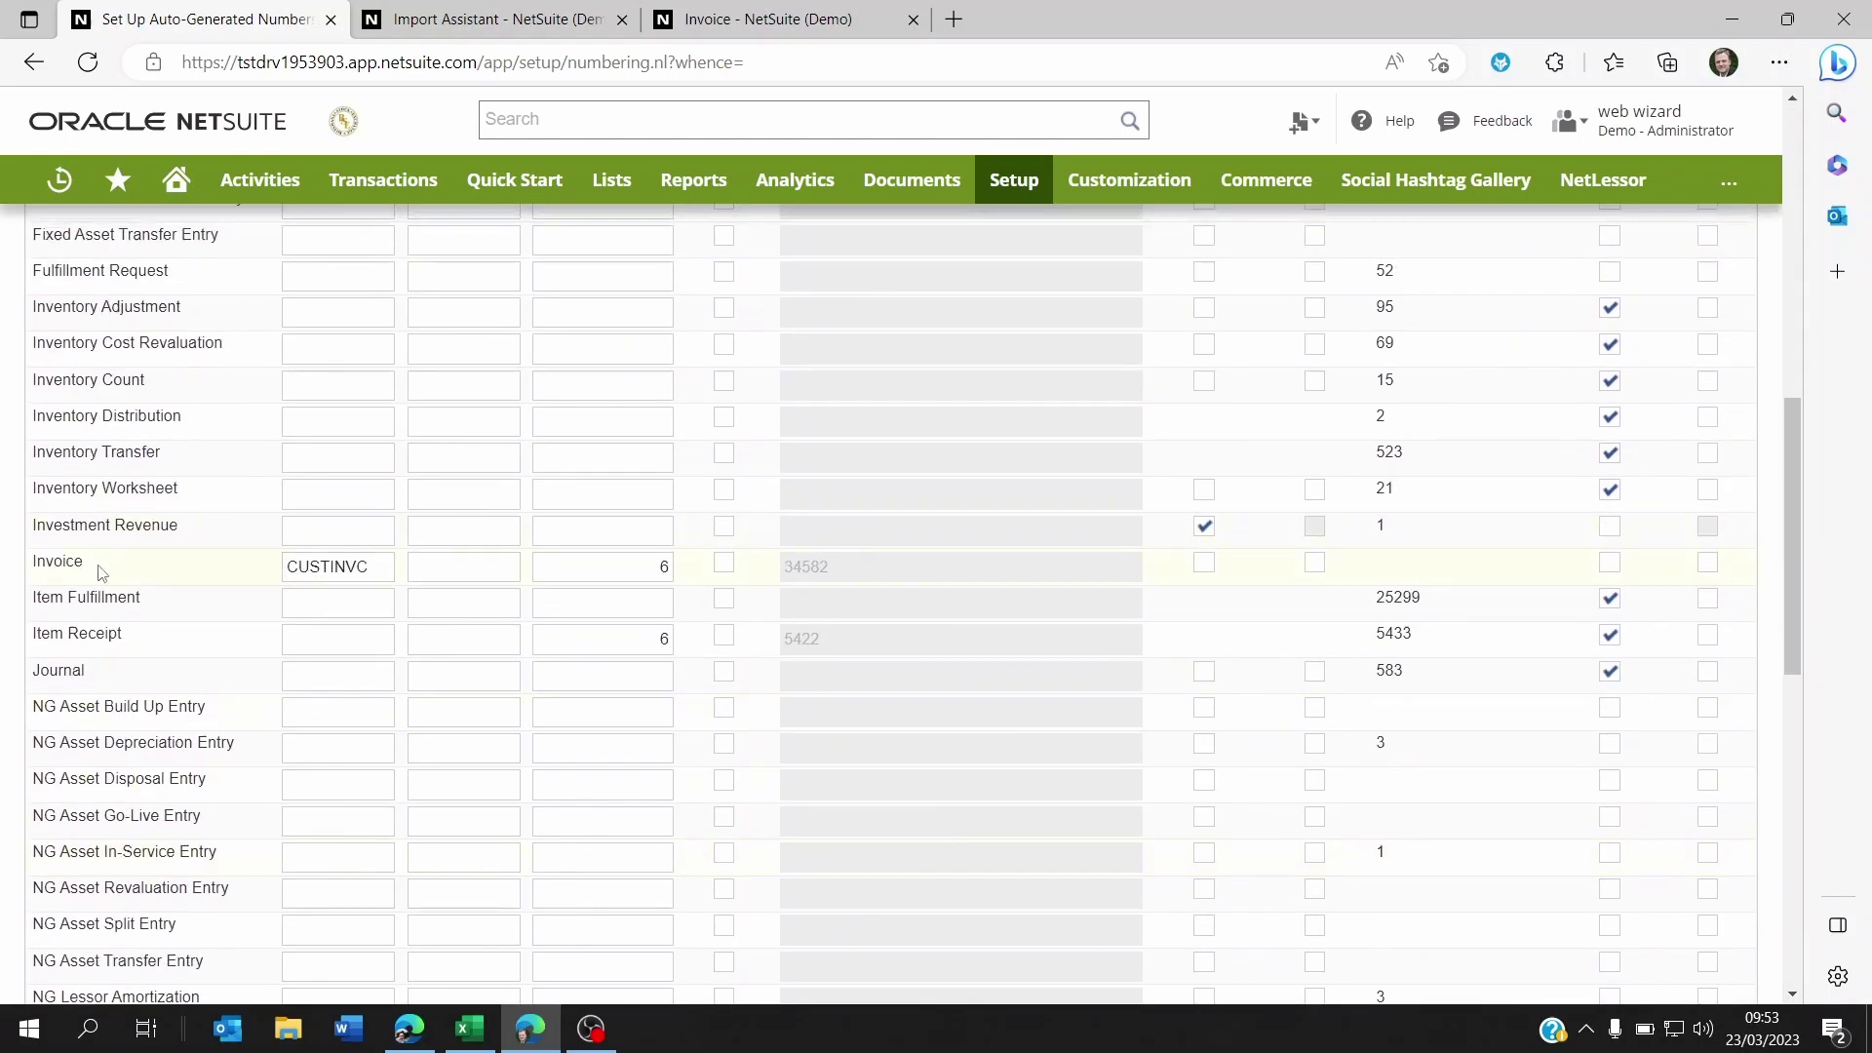
Delete the CUSTINVC prefix from the Invoice numbering row.
{"action": "left_click_drag", "start_coordinate": [102, 573], "coordinate": [31, 570]}
{"action": "left_click", "coordinate": [380, 566]}
{"action": "left_click_drag", "start_coordinate": [379, 567], "coordinate": [278, 558]}
{"action": "key", "text": "BackSpace"}
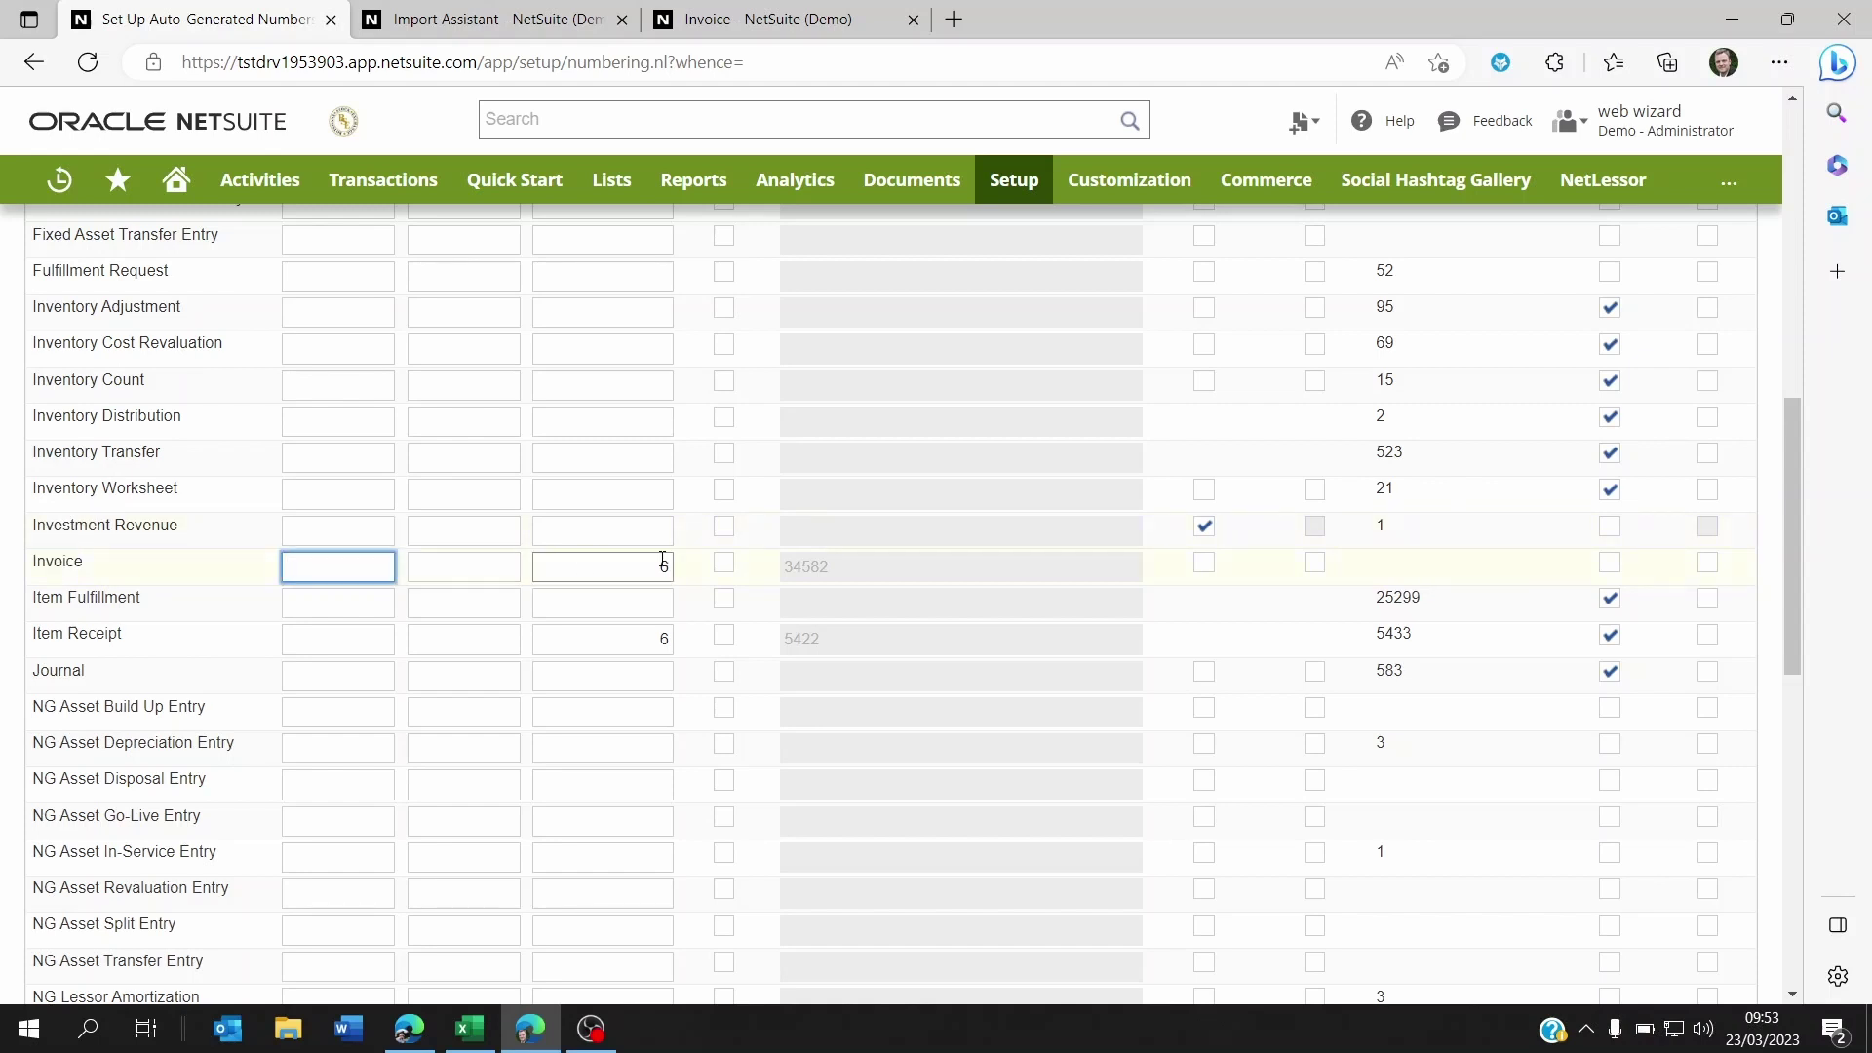
Check and copy the Invoice row's current number, 34582.
{"action": "scroll", "coordinate": [672, 536], "scroll_direction": "up", "scroll_amount": 15}
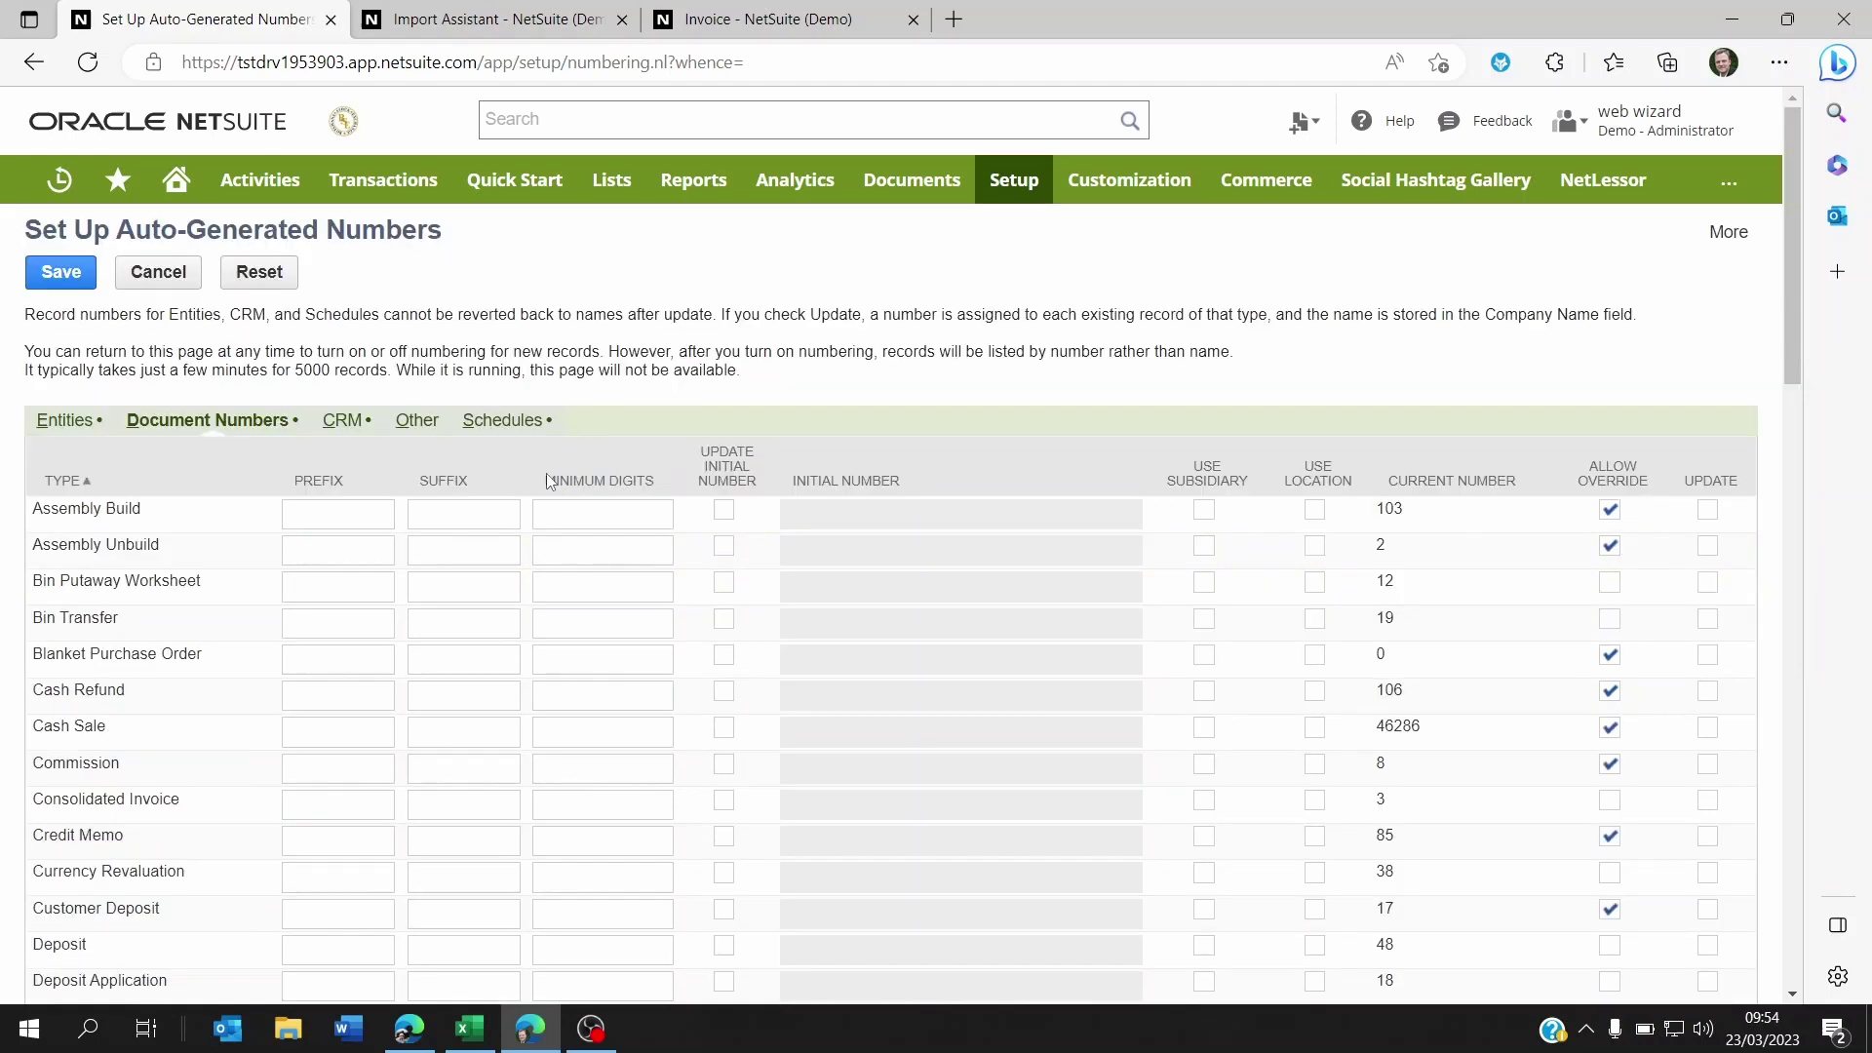
{"action": "left_click_drag", "start_coordinate": [543, 482], "coordinate": [655, 485]}
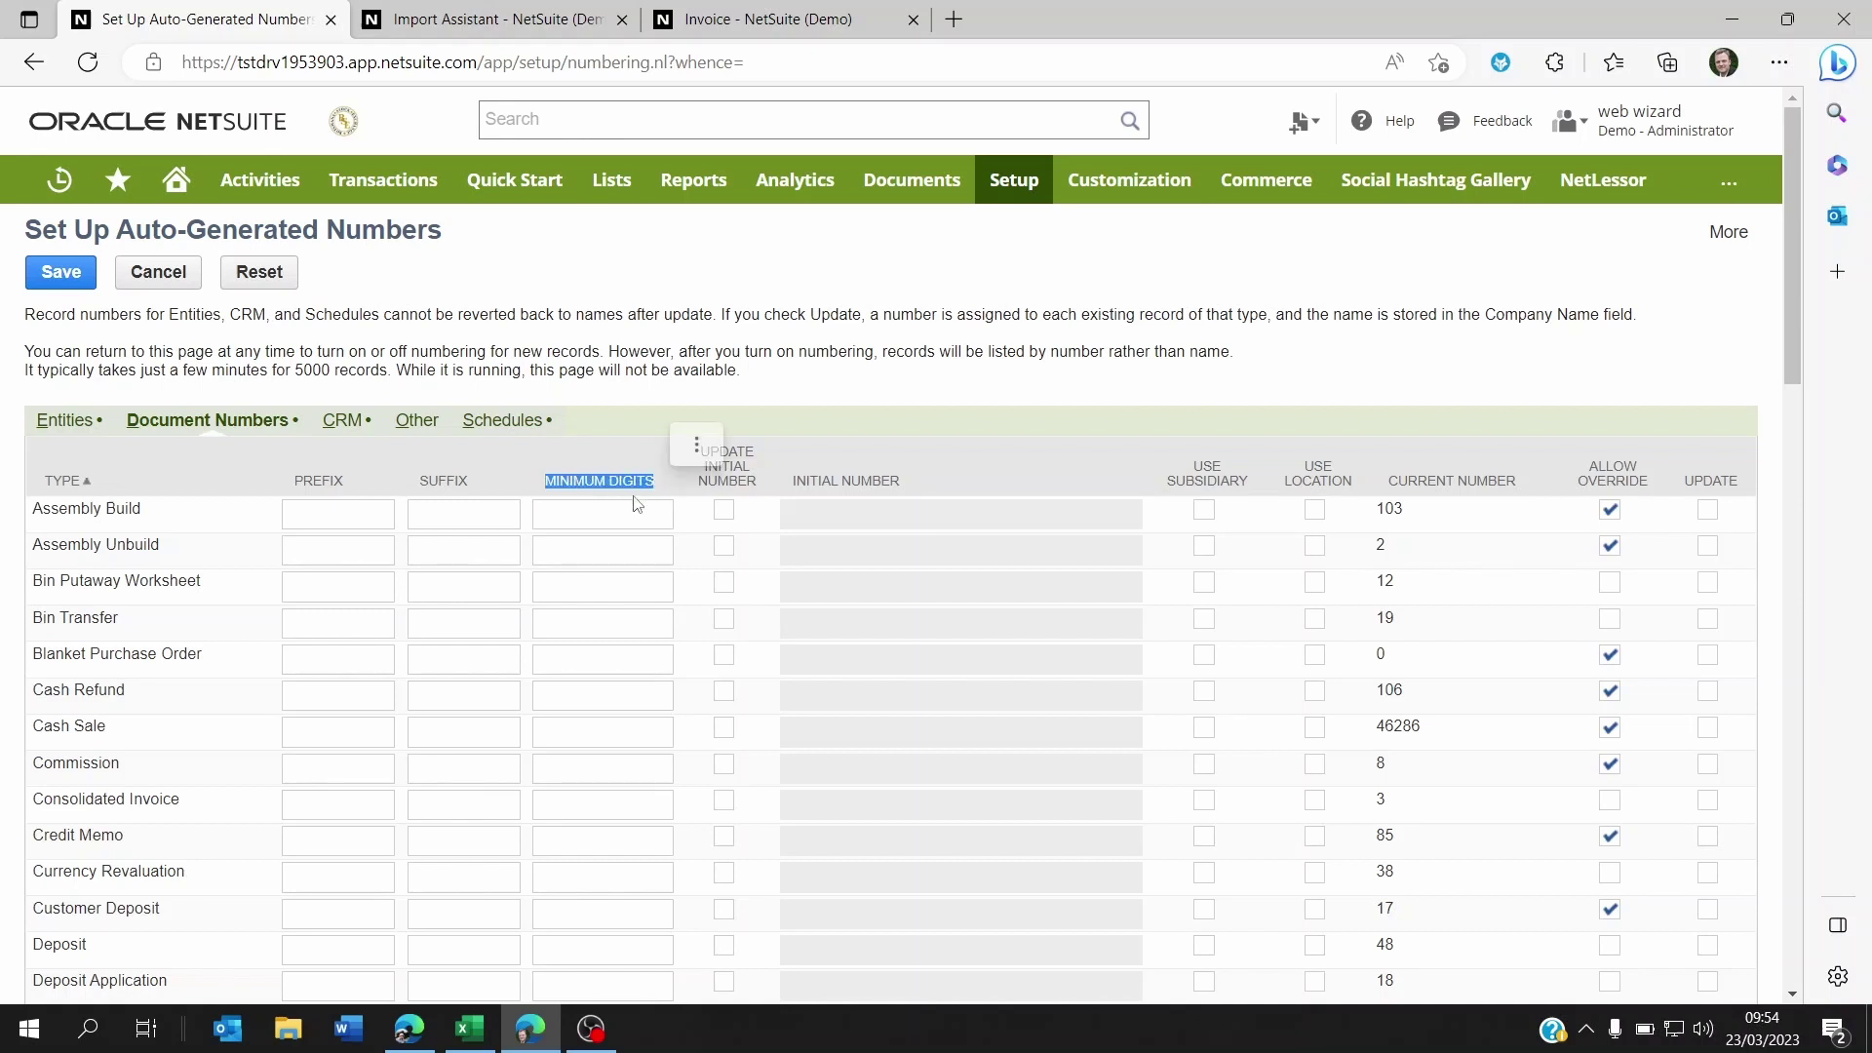
{"action": "scroll", "coordinate": [549, 554], "scroll_direction": "down", "scroll_amount": 6}
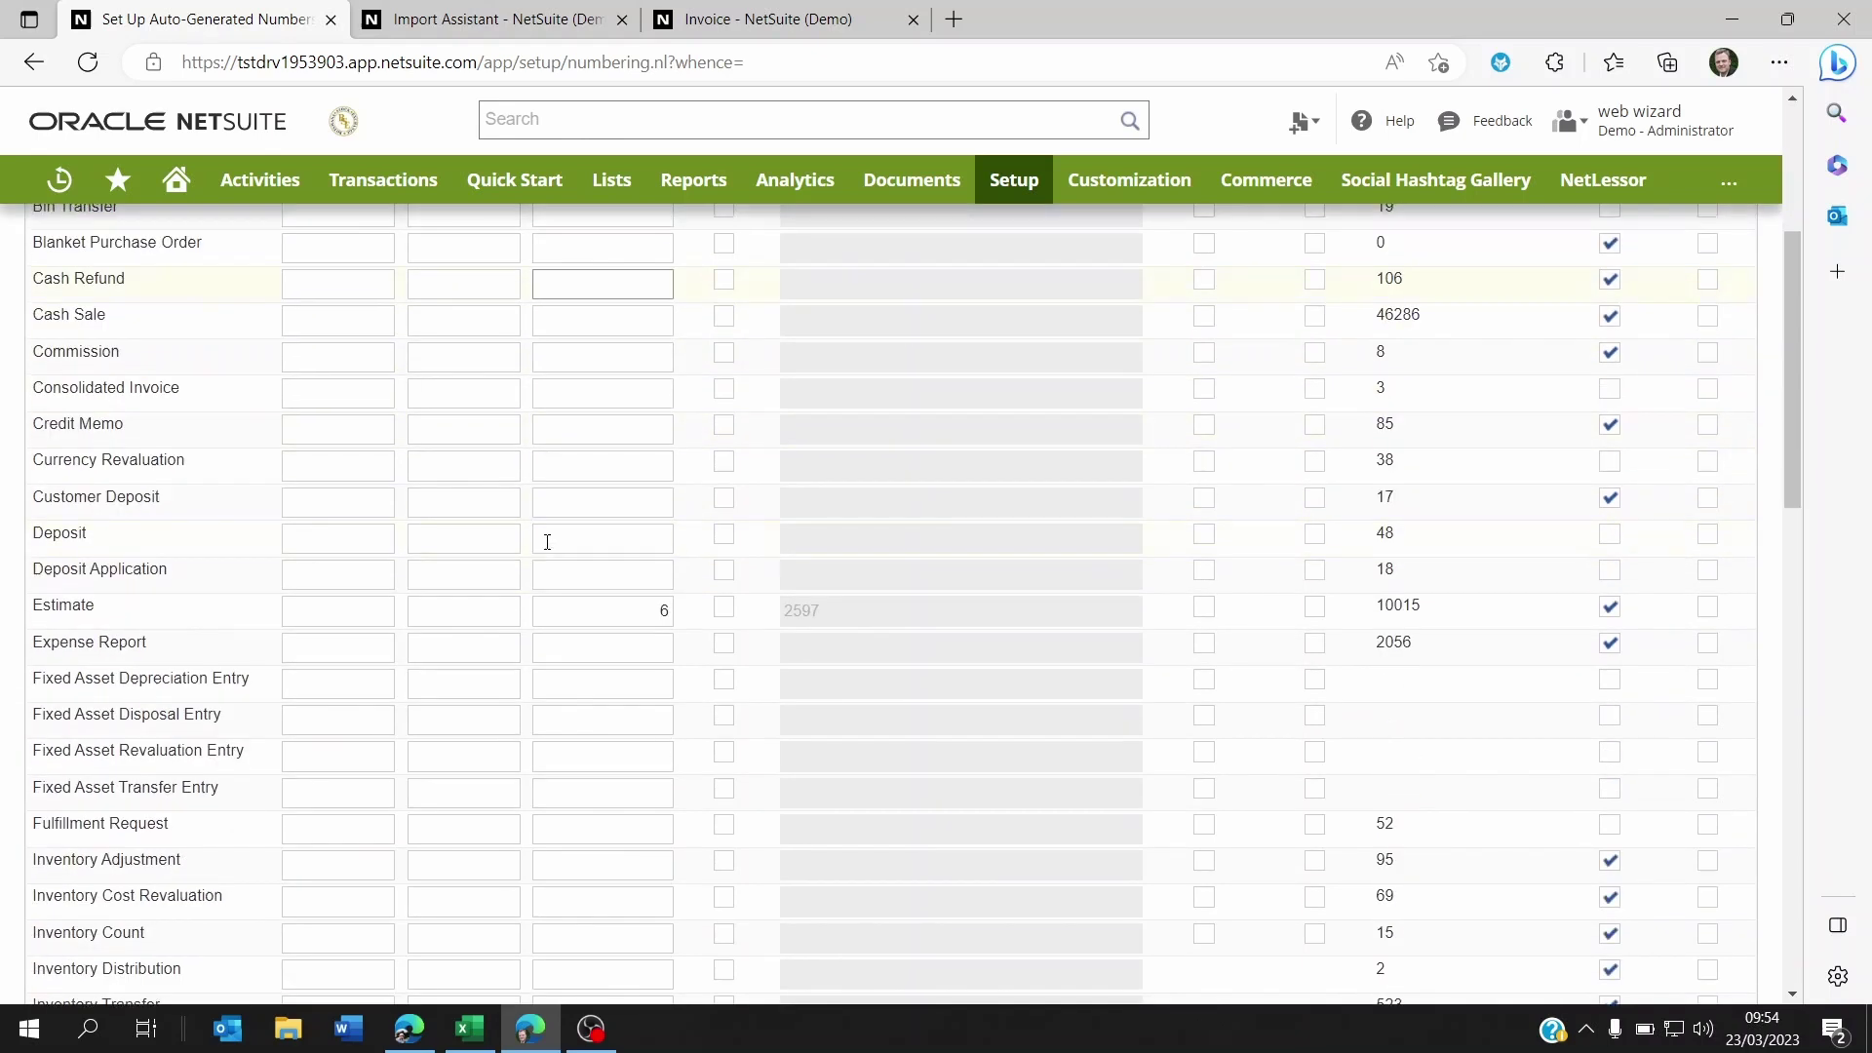
{"action": "scroll", "coordinate": [551, 537], "scroll_direction": "down", "scroll_amount": 2}
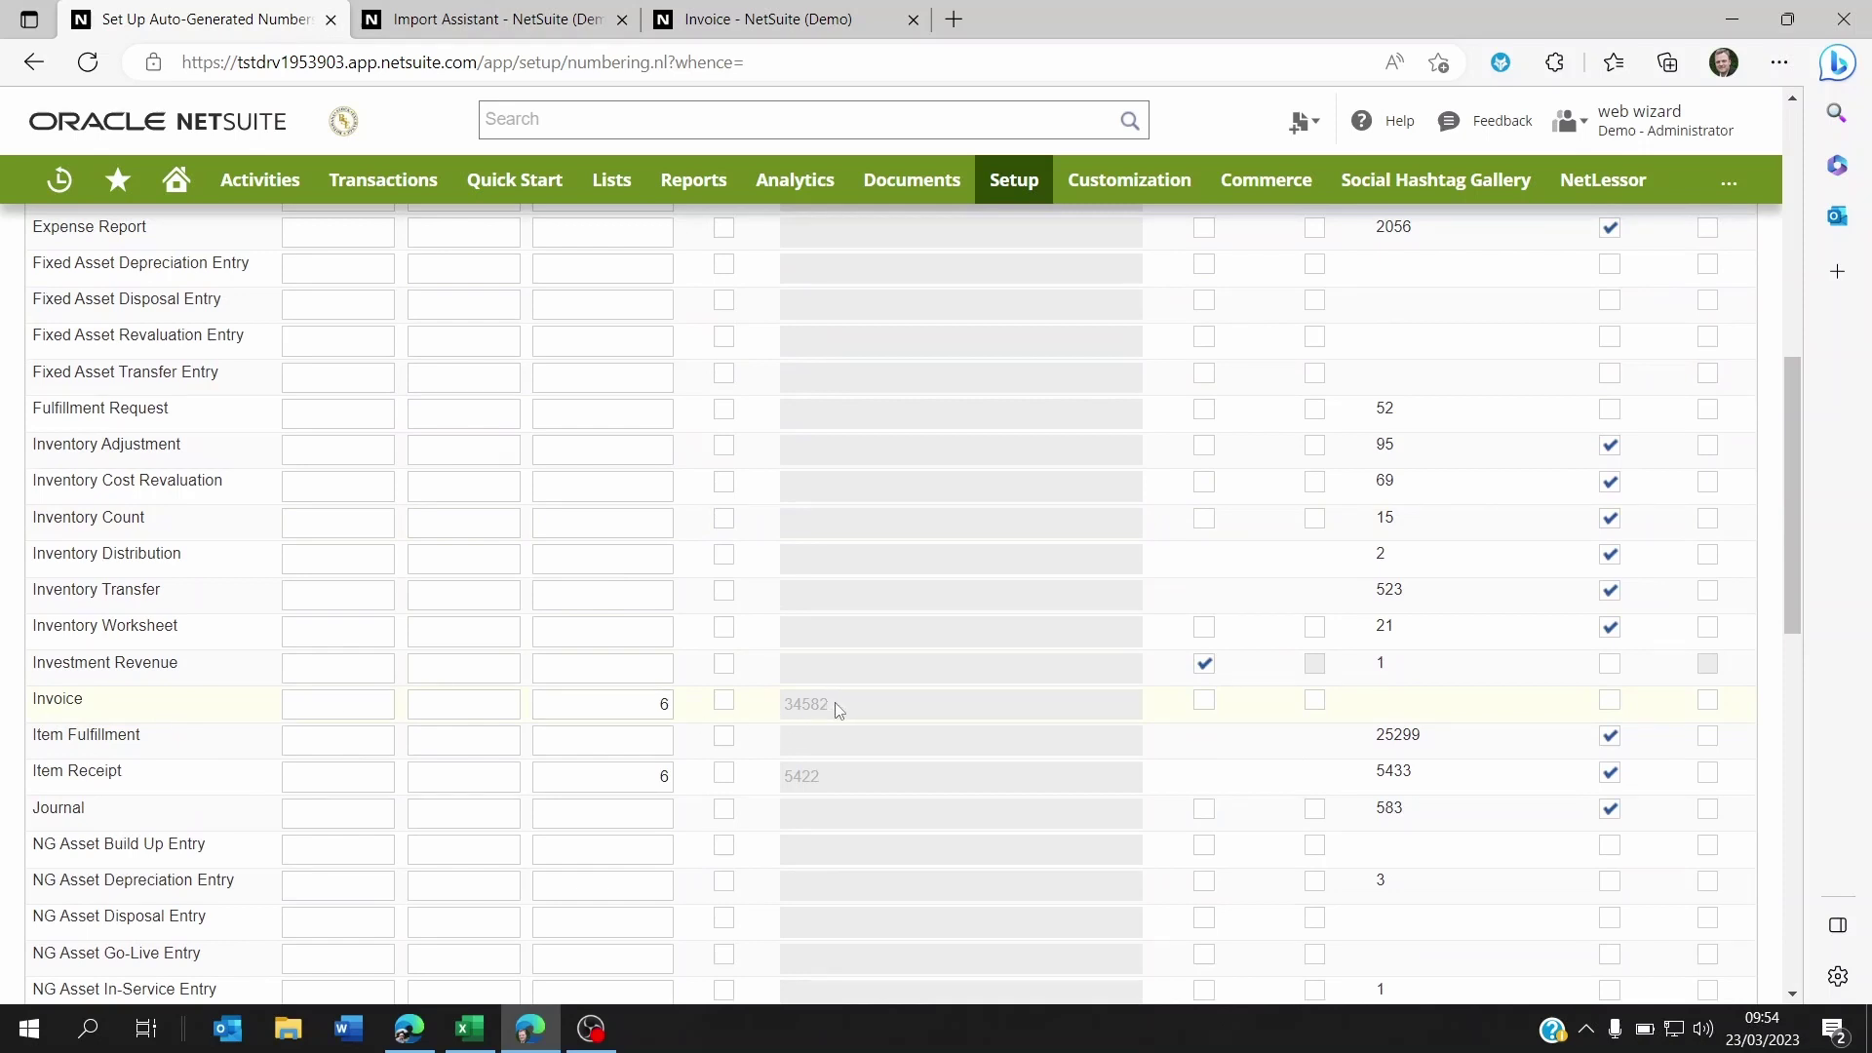
{"action": "left_click_drag", "start_coordinate": [836, 709], "coordinate": [773, 715]}
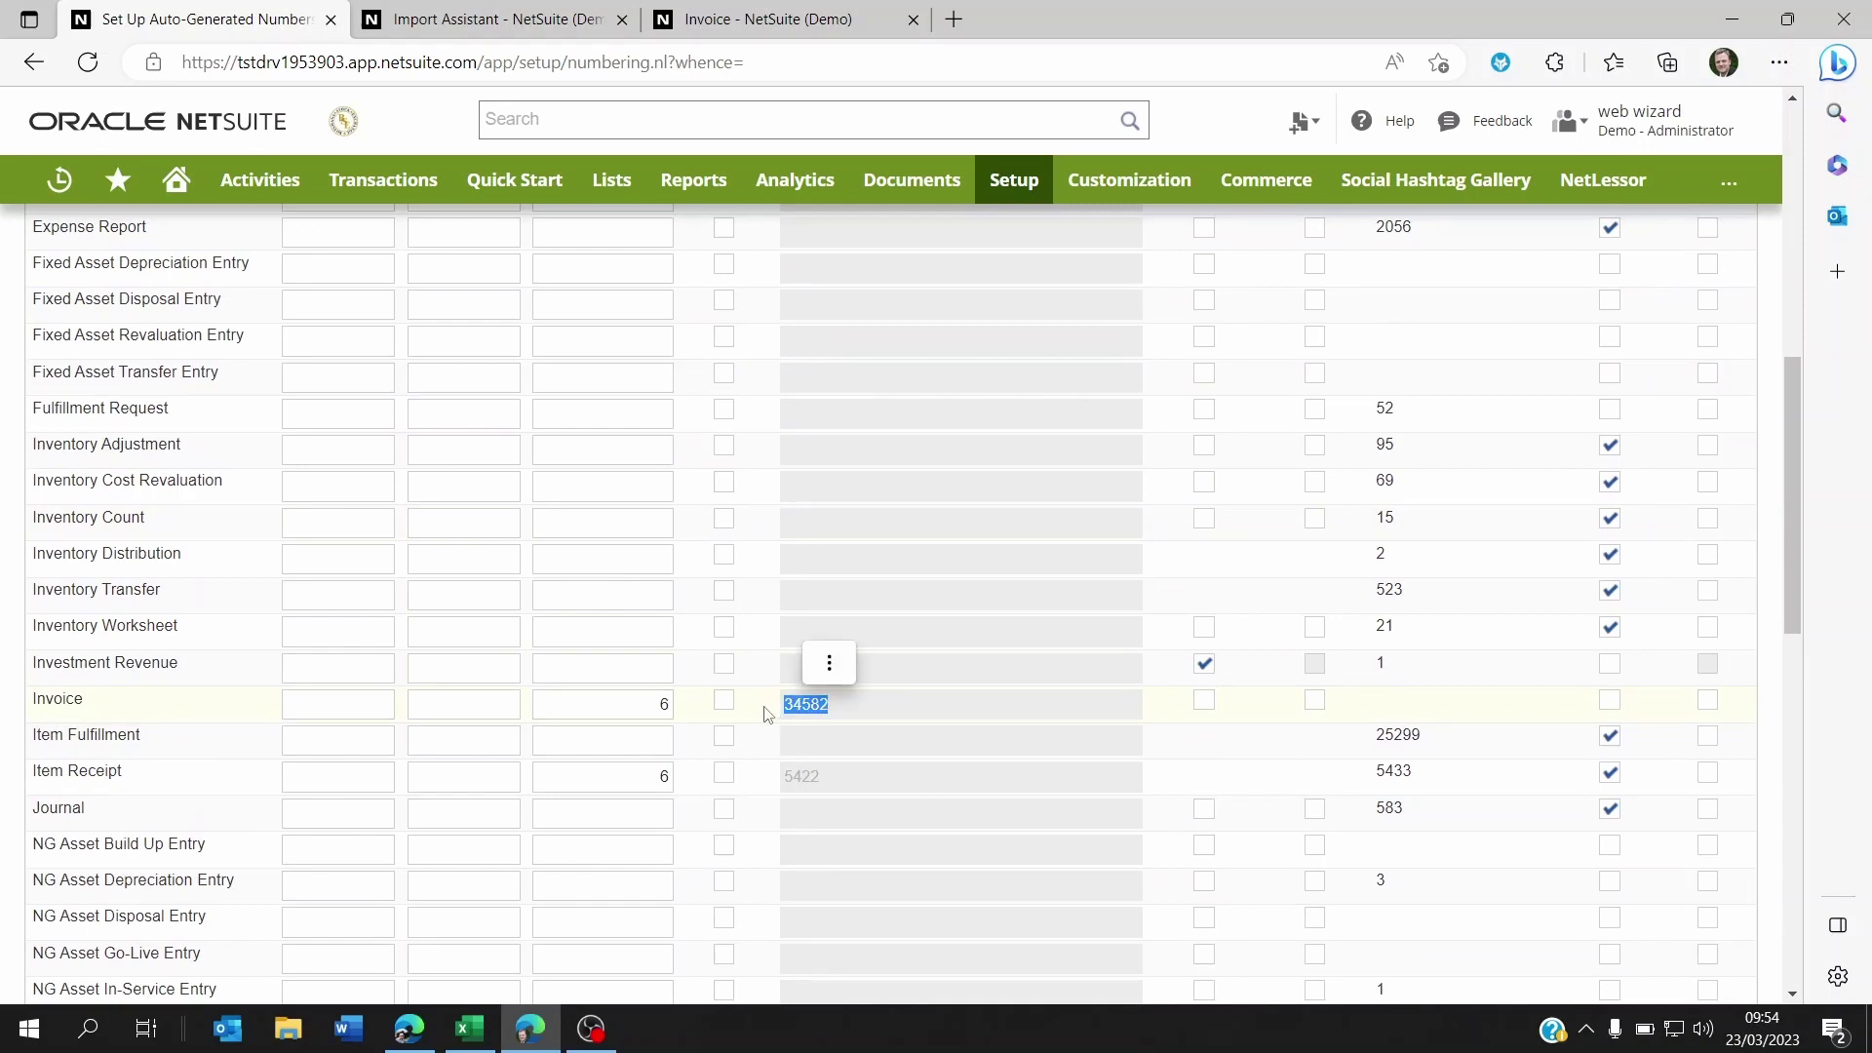
{"action": "left_click", "coordinate": [855, 700]}
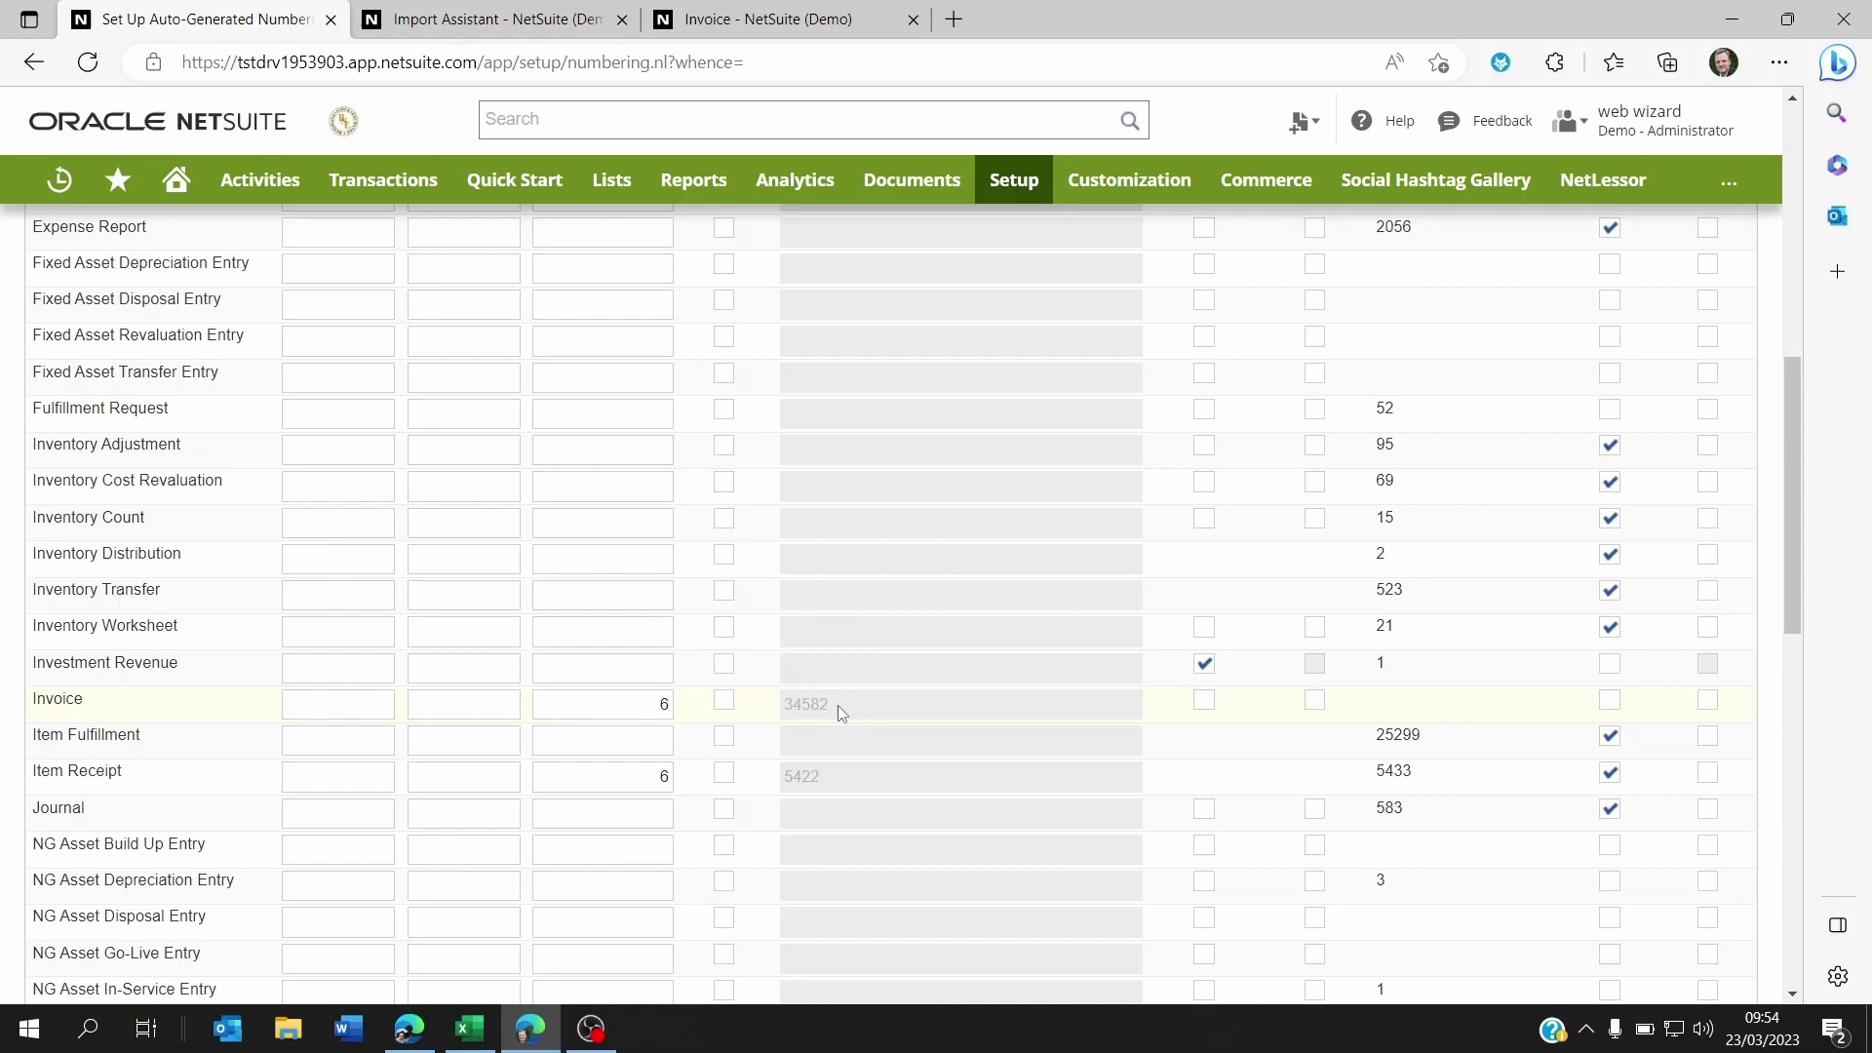
{"action": "left_click_drag", "start_coordinate": [825, 706], "coordinate": [765, 718]}
{"action": "left_click", "coordinate": [764, 718]}
{"action": "left_click_drag", "start_coordinate": [835, 706], "coordinate": [792, 715]}
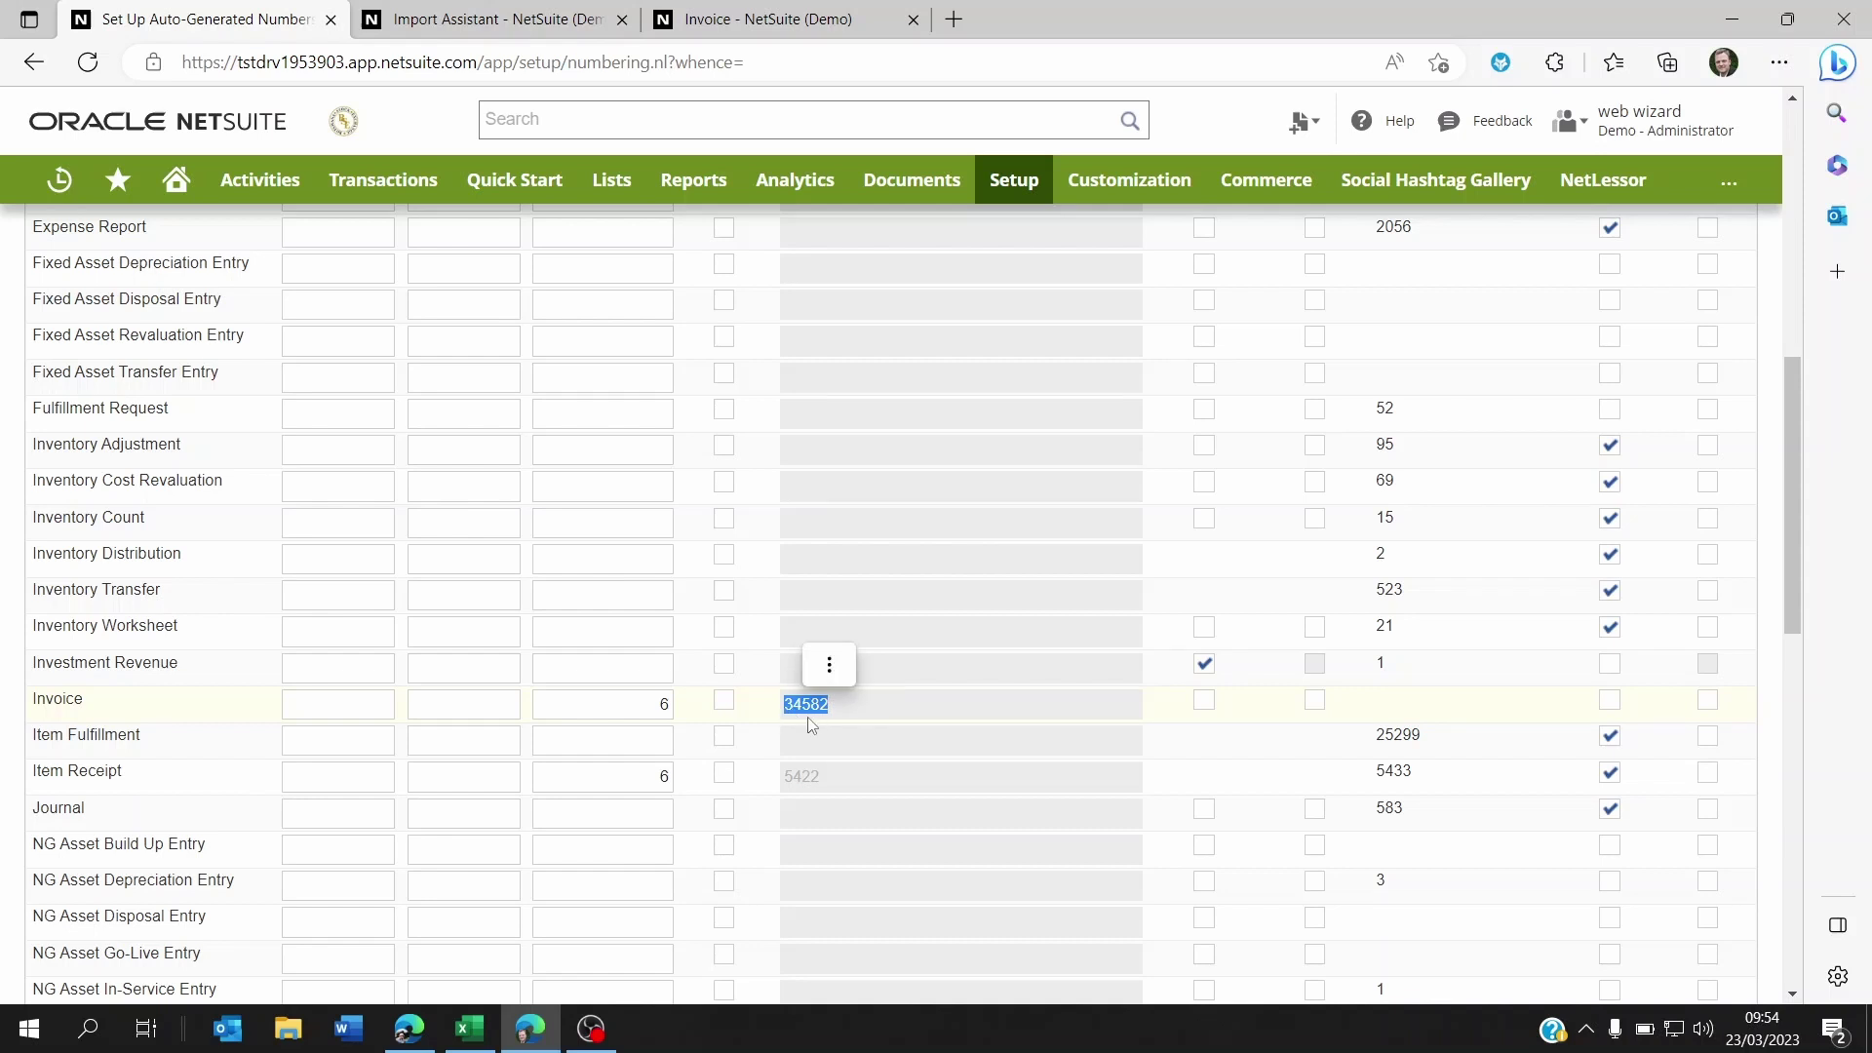
{"action": "key", "text": "ctrl+c"}
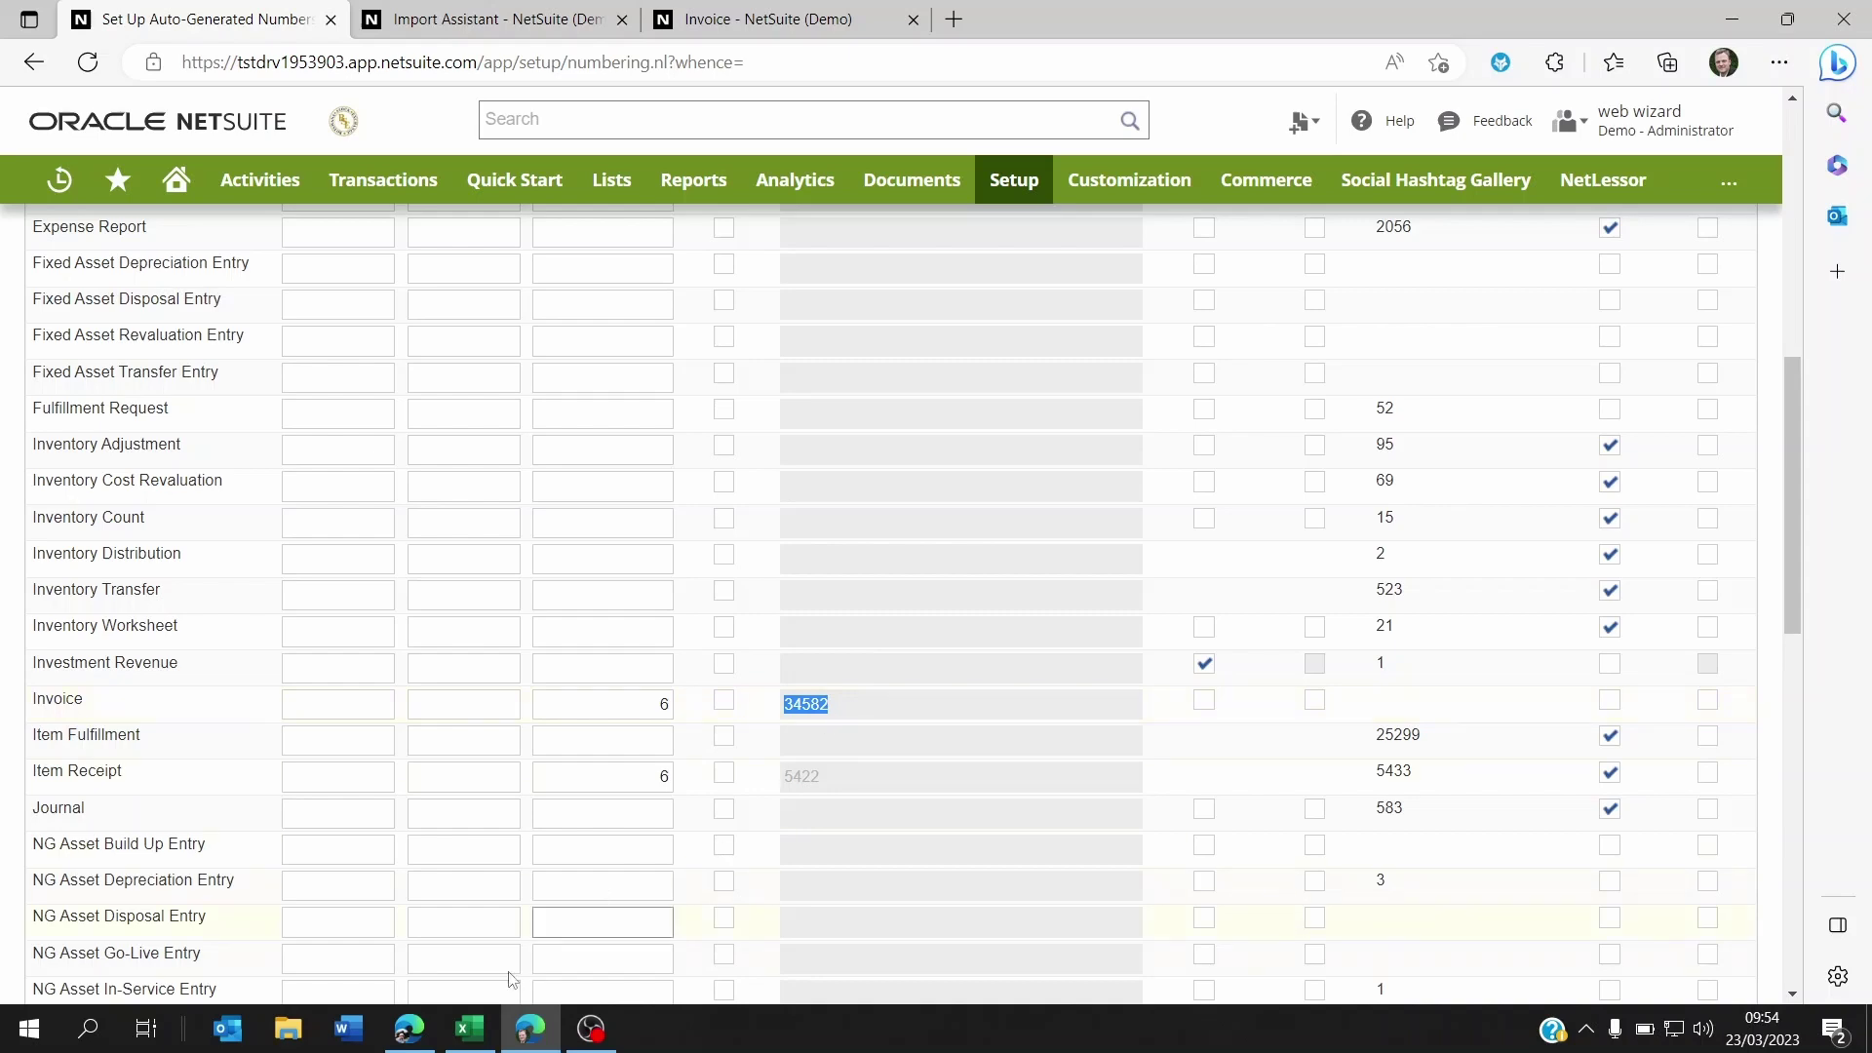
{"action": "left_click", "coordinate": [469, 1028]}
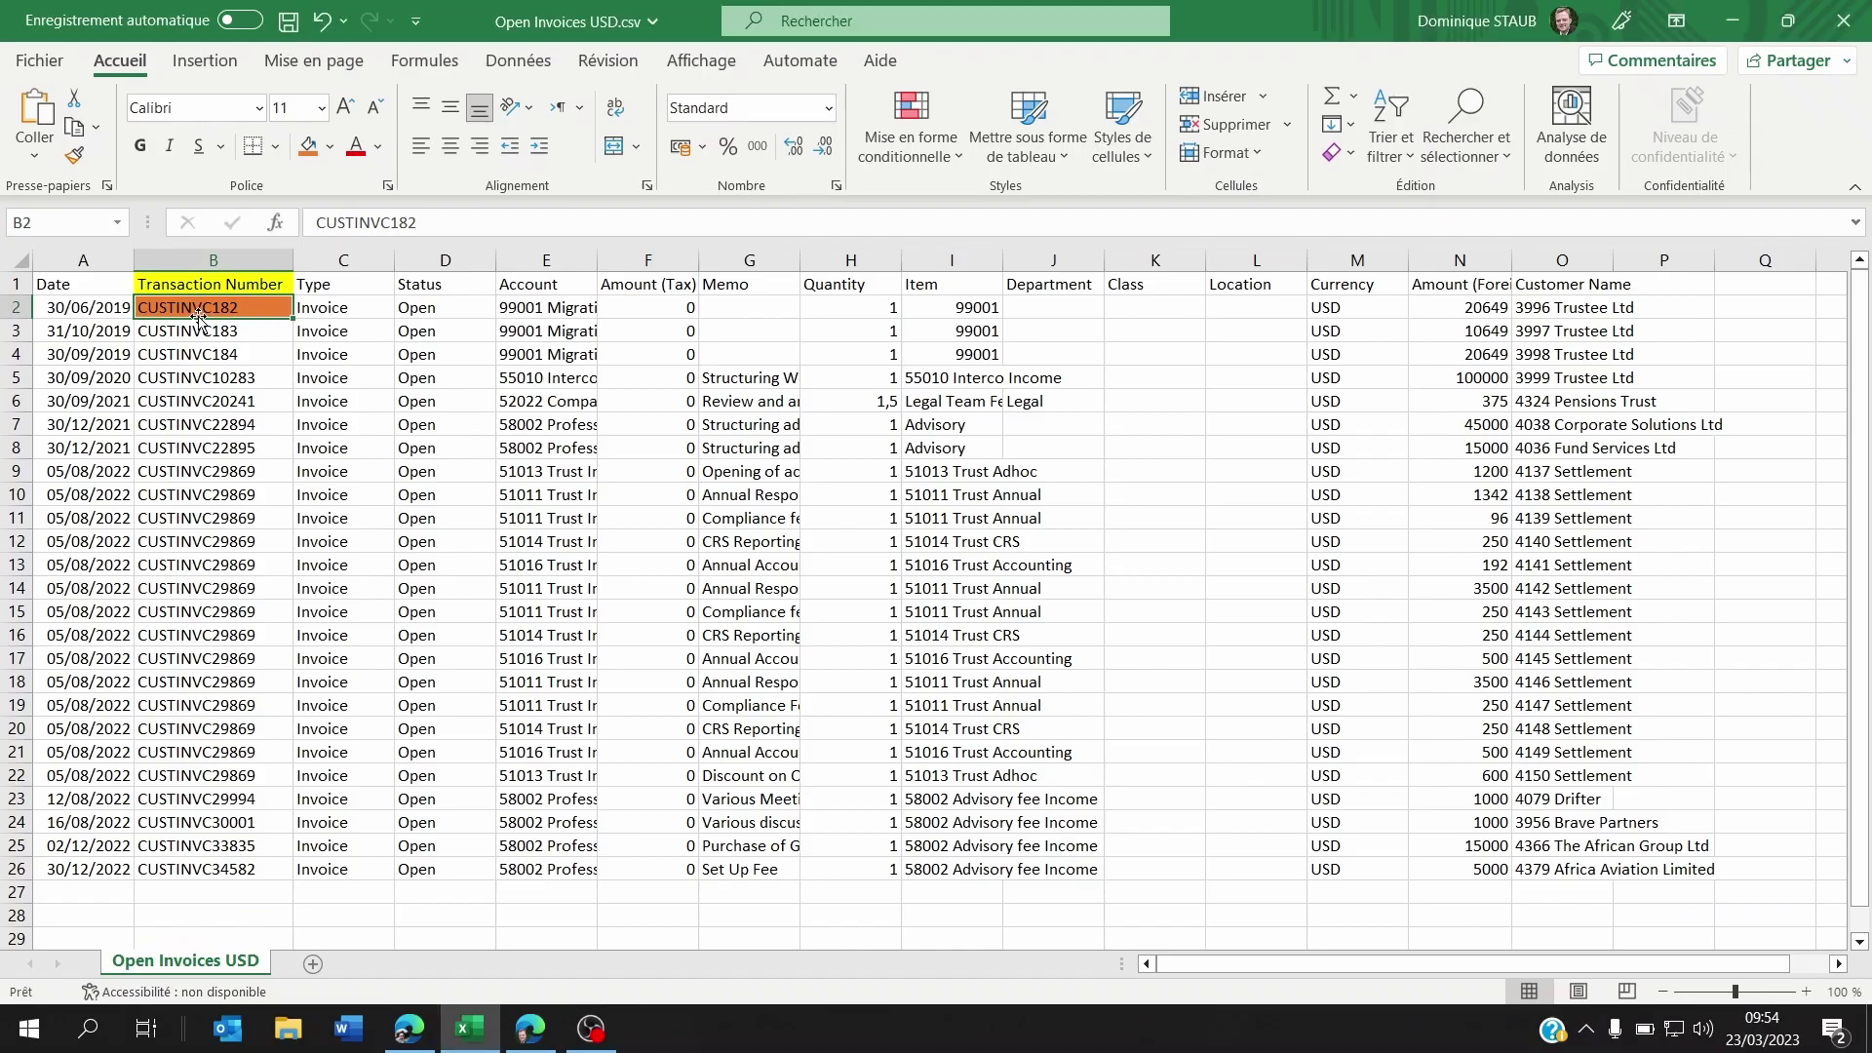
Confirm cell B26 holds the last invoice number, CUSTINVC34582.
{"action": "left_click", "coordinate": [256, 869]}
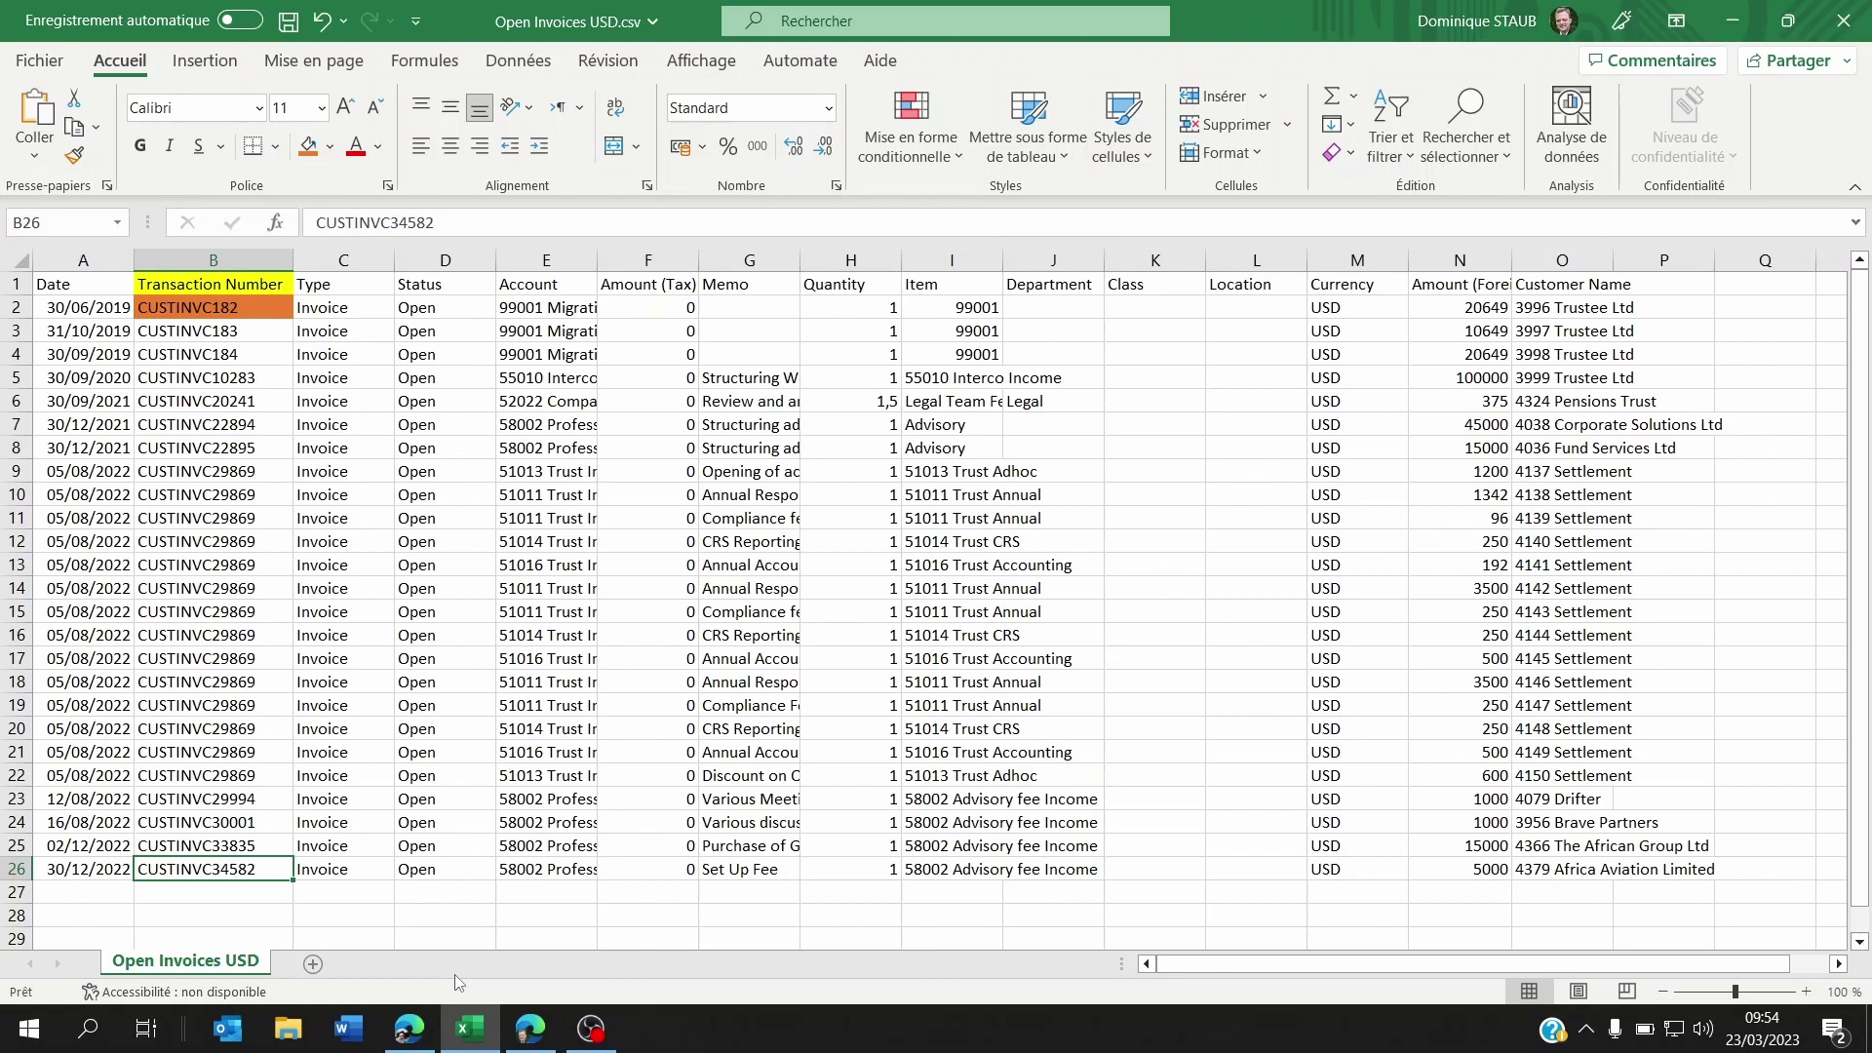
Enable Allow Override on the Invoice row and save, accepting the duplicate-number warning.
{"action": "left_click", "coordinate": [530, 1029]}
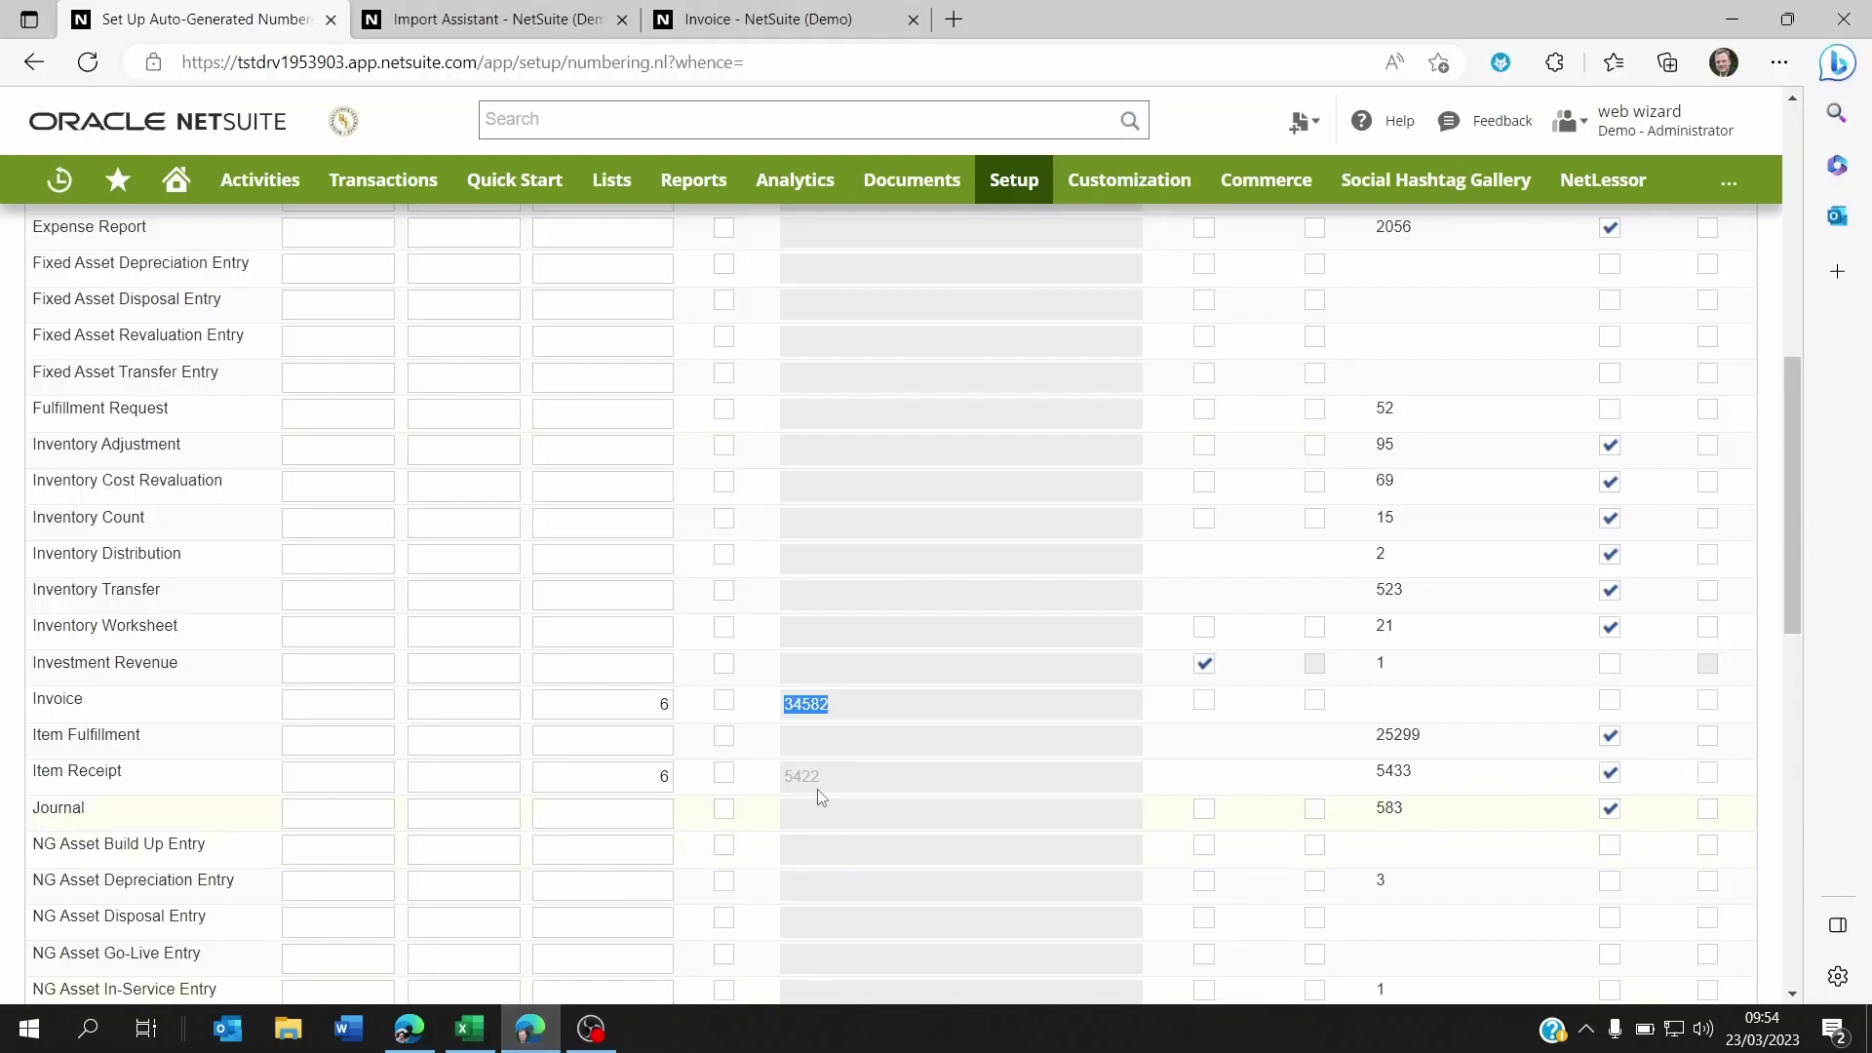
{"action": "scroll", "coordinate": [1599, 714], "scroll_direction": "up", "scroll_amount": 9}
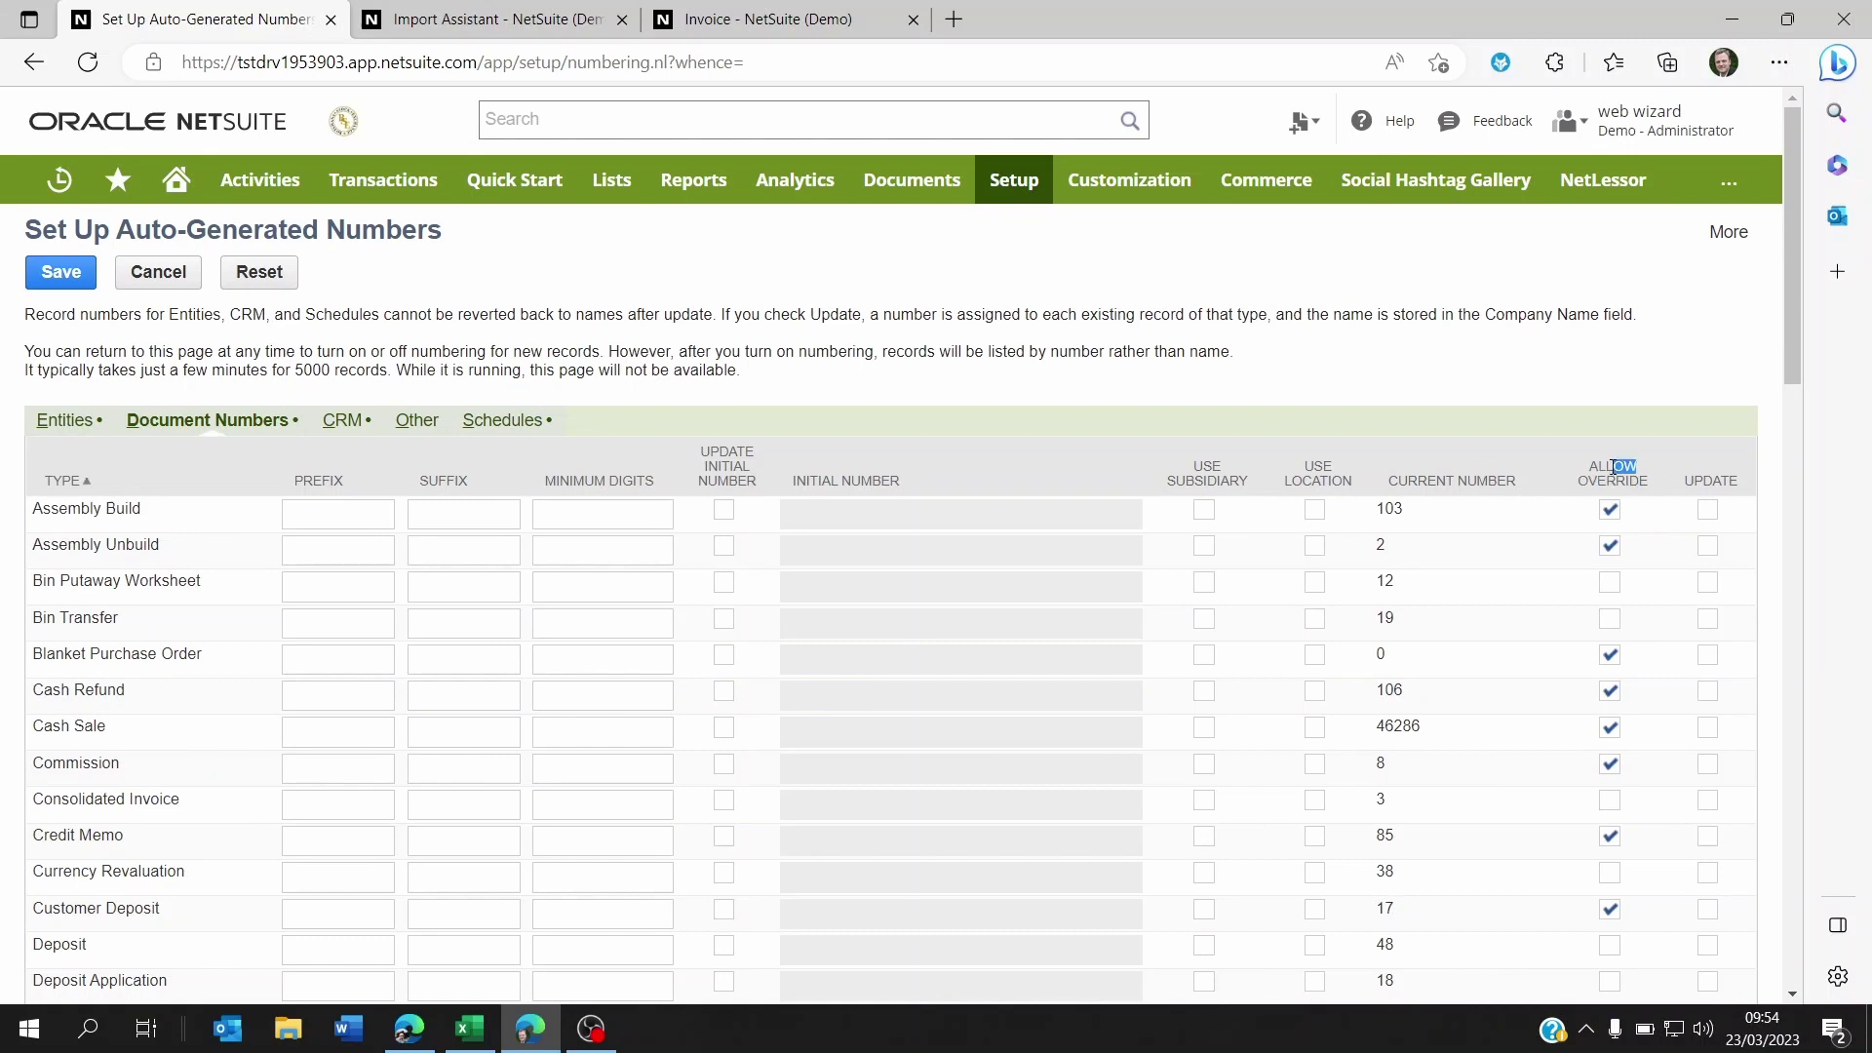
{"action": "triple_click", "coordinate": [1618, 477]}
{"action": "scroll", "coordinate": [1599, 634], "scroll_direction": "down", "scroll_amount": 8}
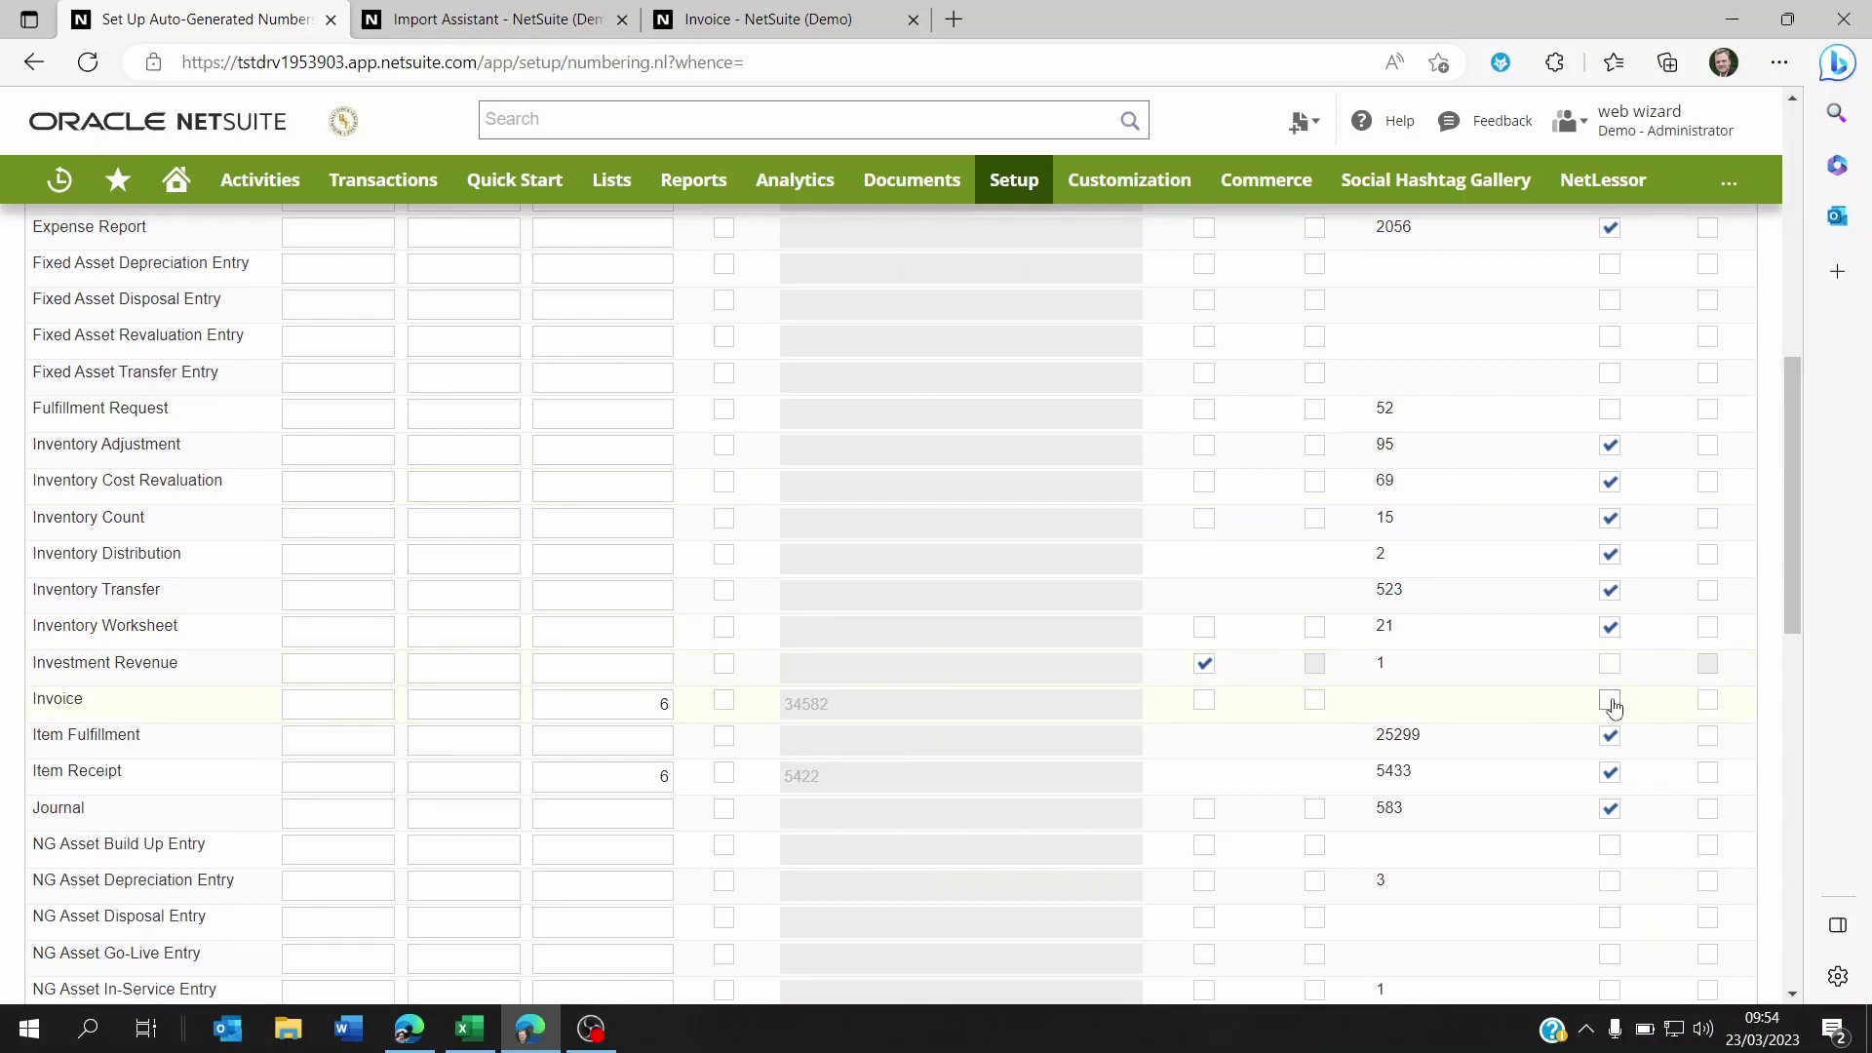
{"action": "left_click", "coordinate": [1613, 702]}
{"action": "scroll", "coordinate": [1365, 643], "scroll_direction": "up", "scroll_amount": 10}
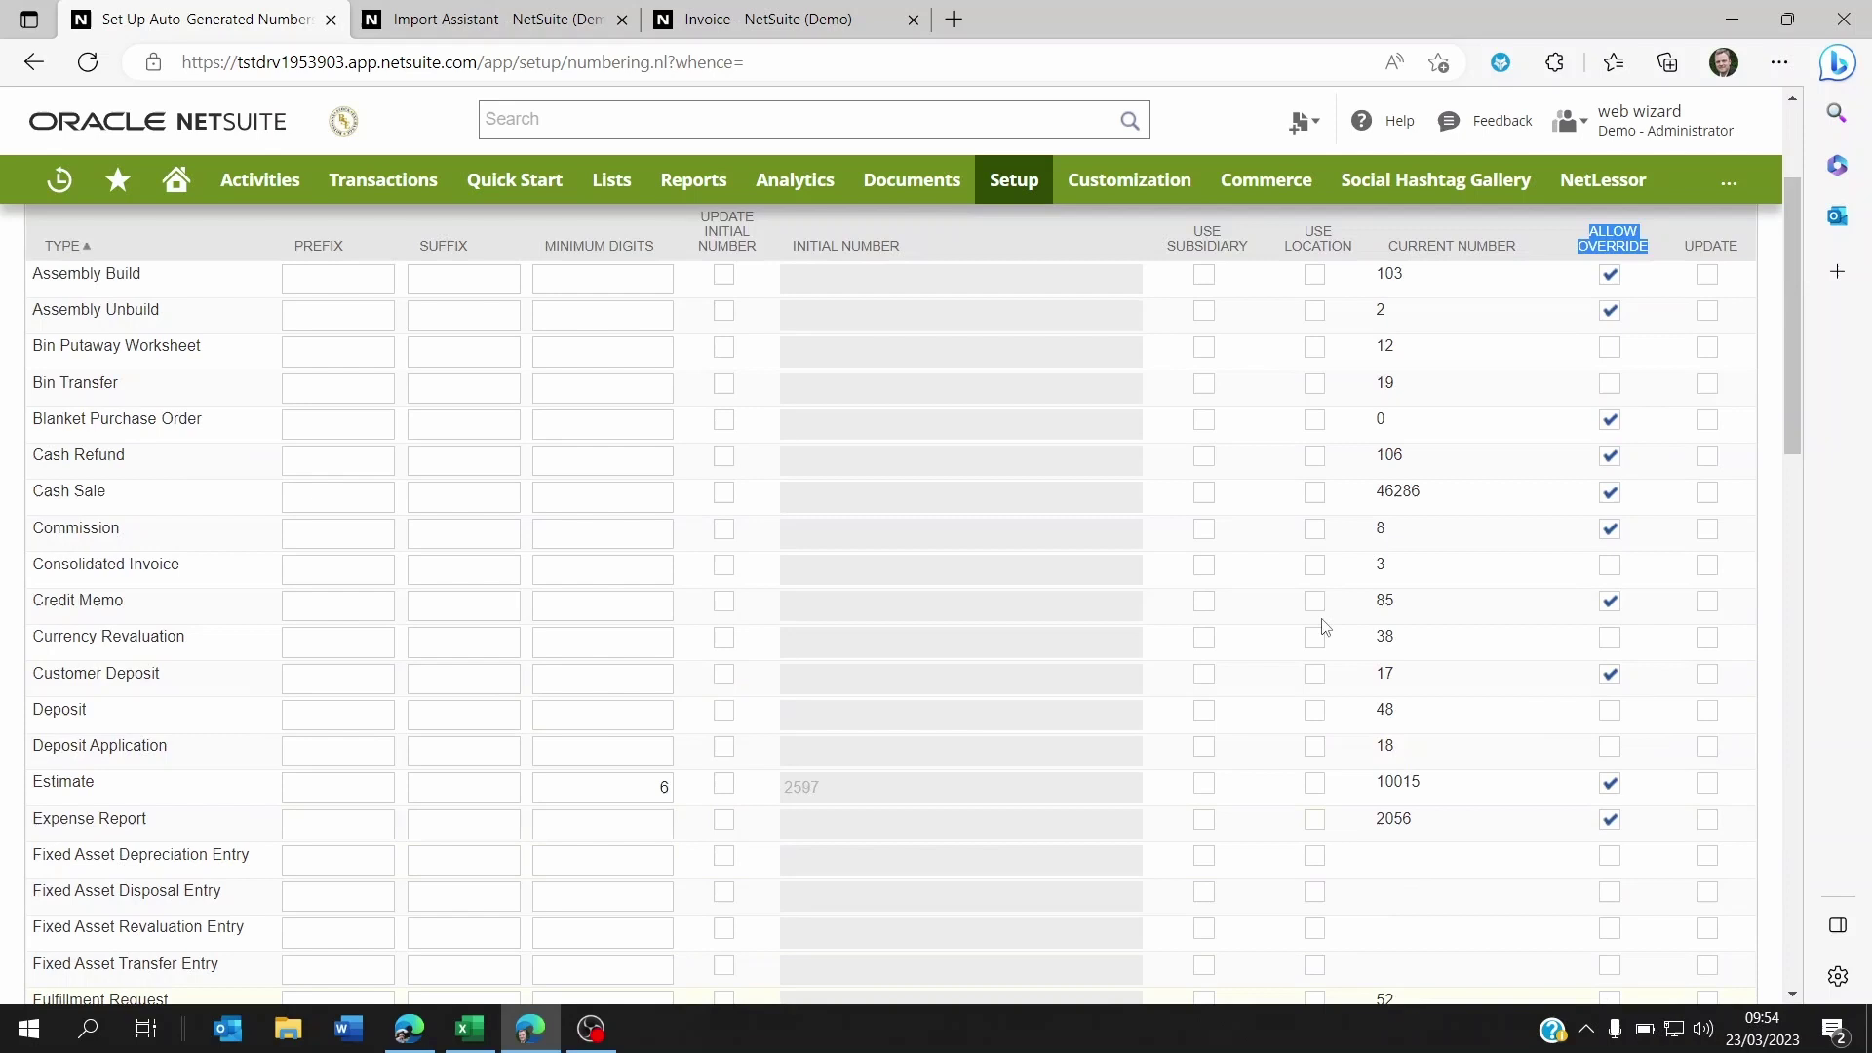
{"action": "left_click", "coordinate": [62, 274]}
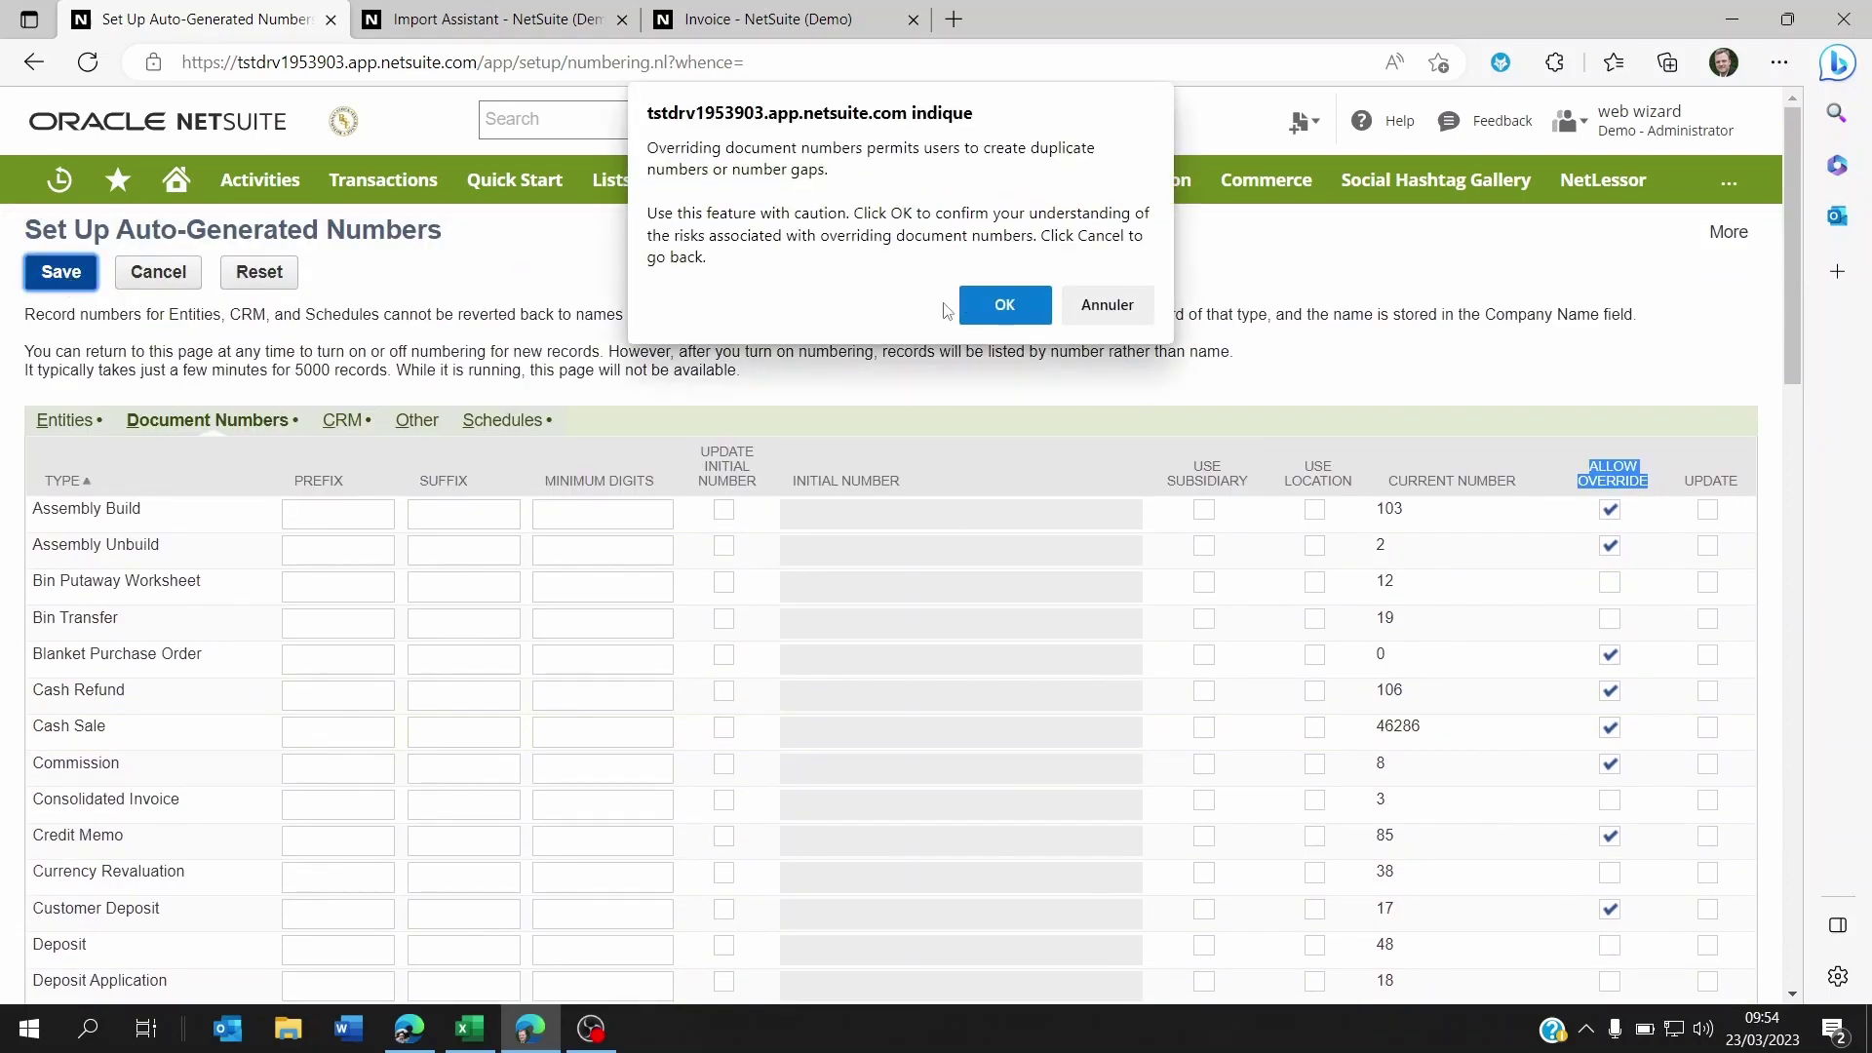
{"action": "left_click", "coordinate": [972, 310]}
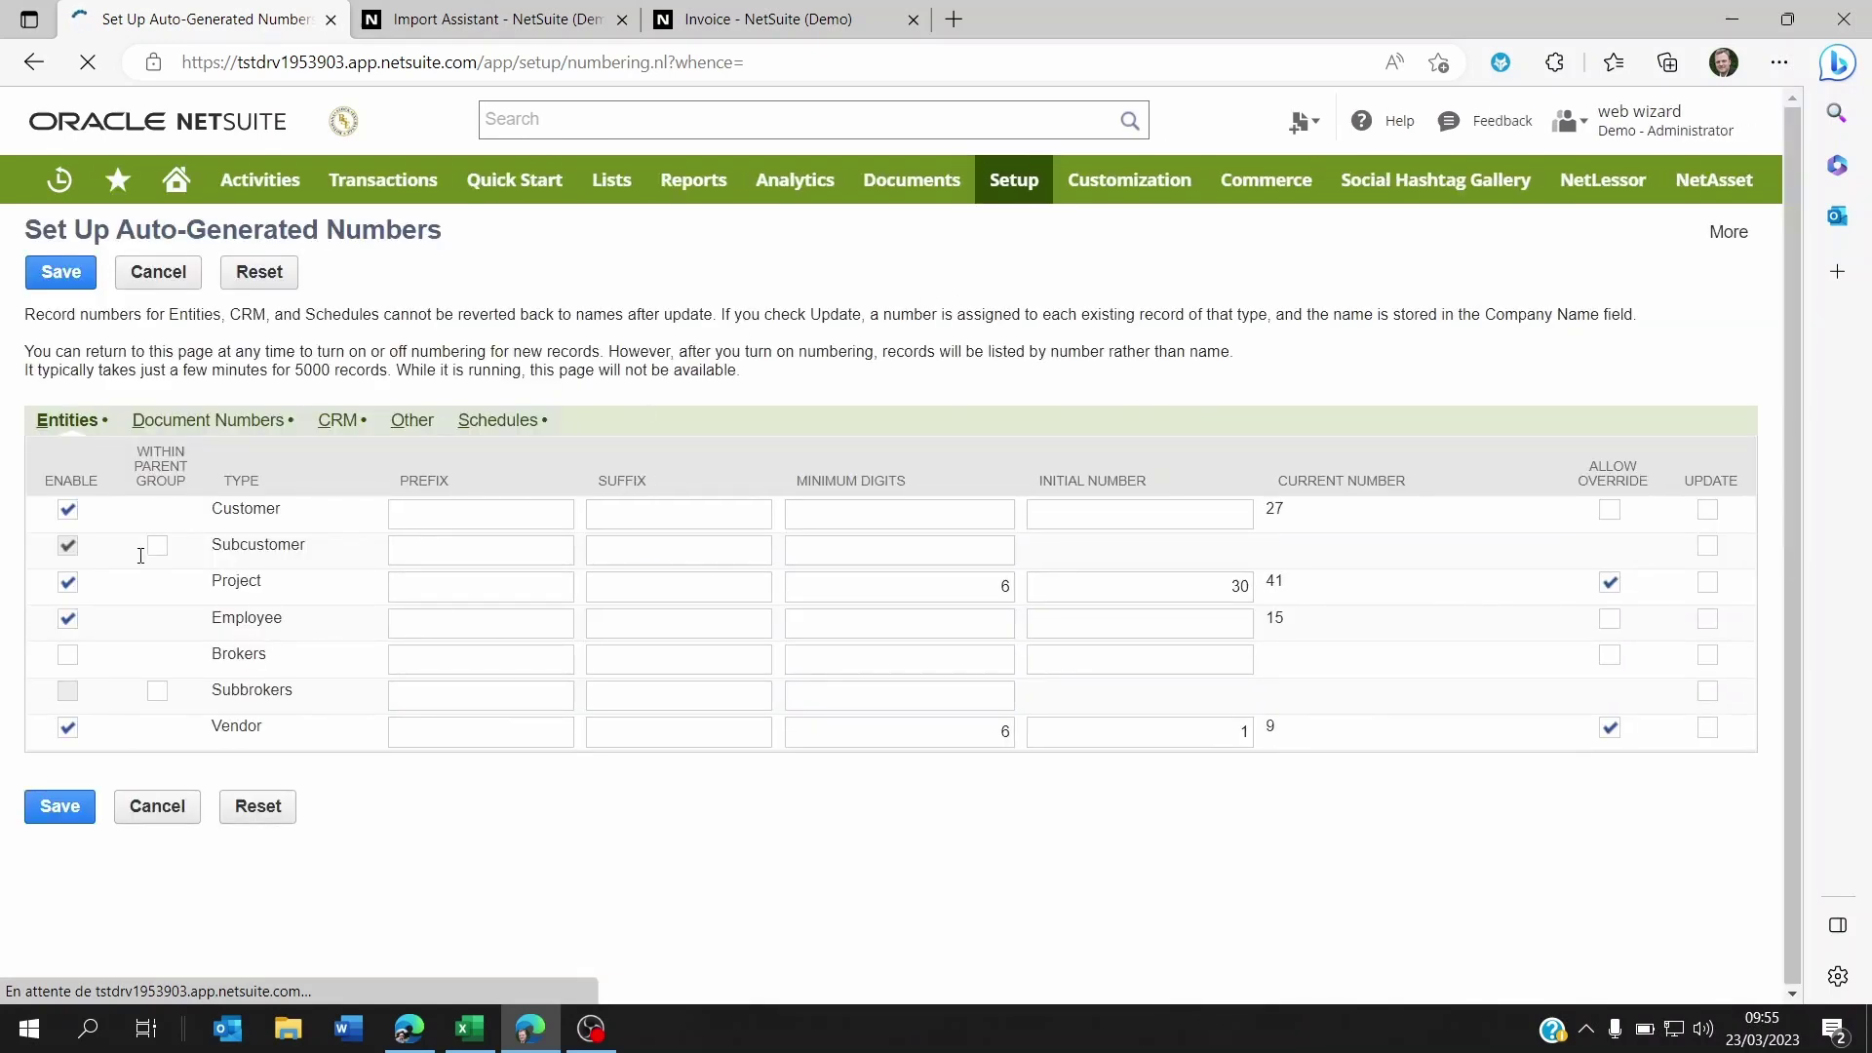
{"action": "left_click", "coordinate": [487, 19]}
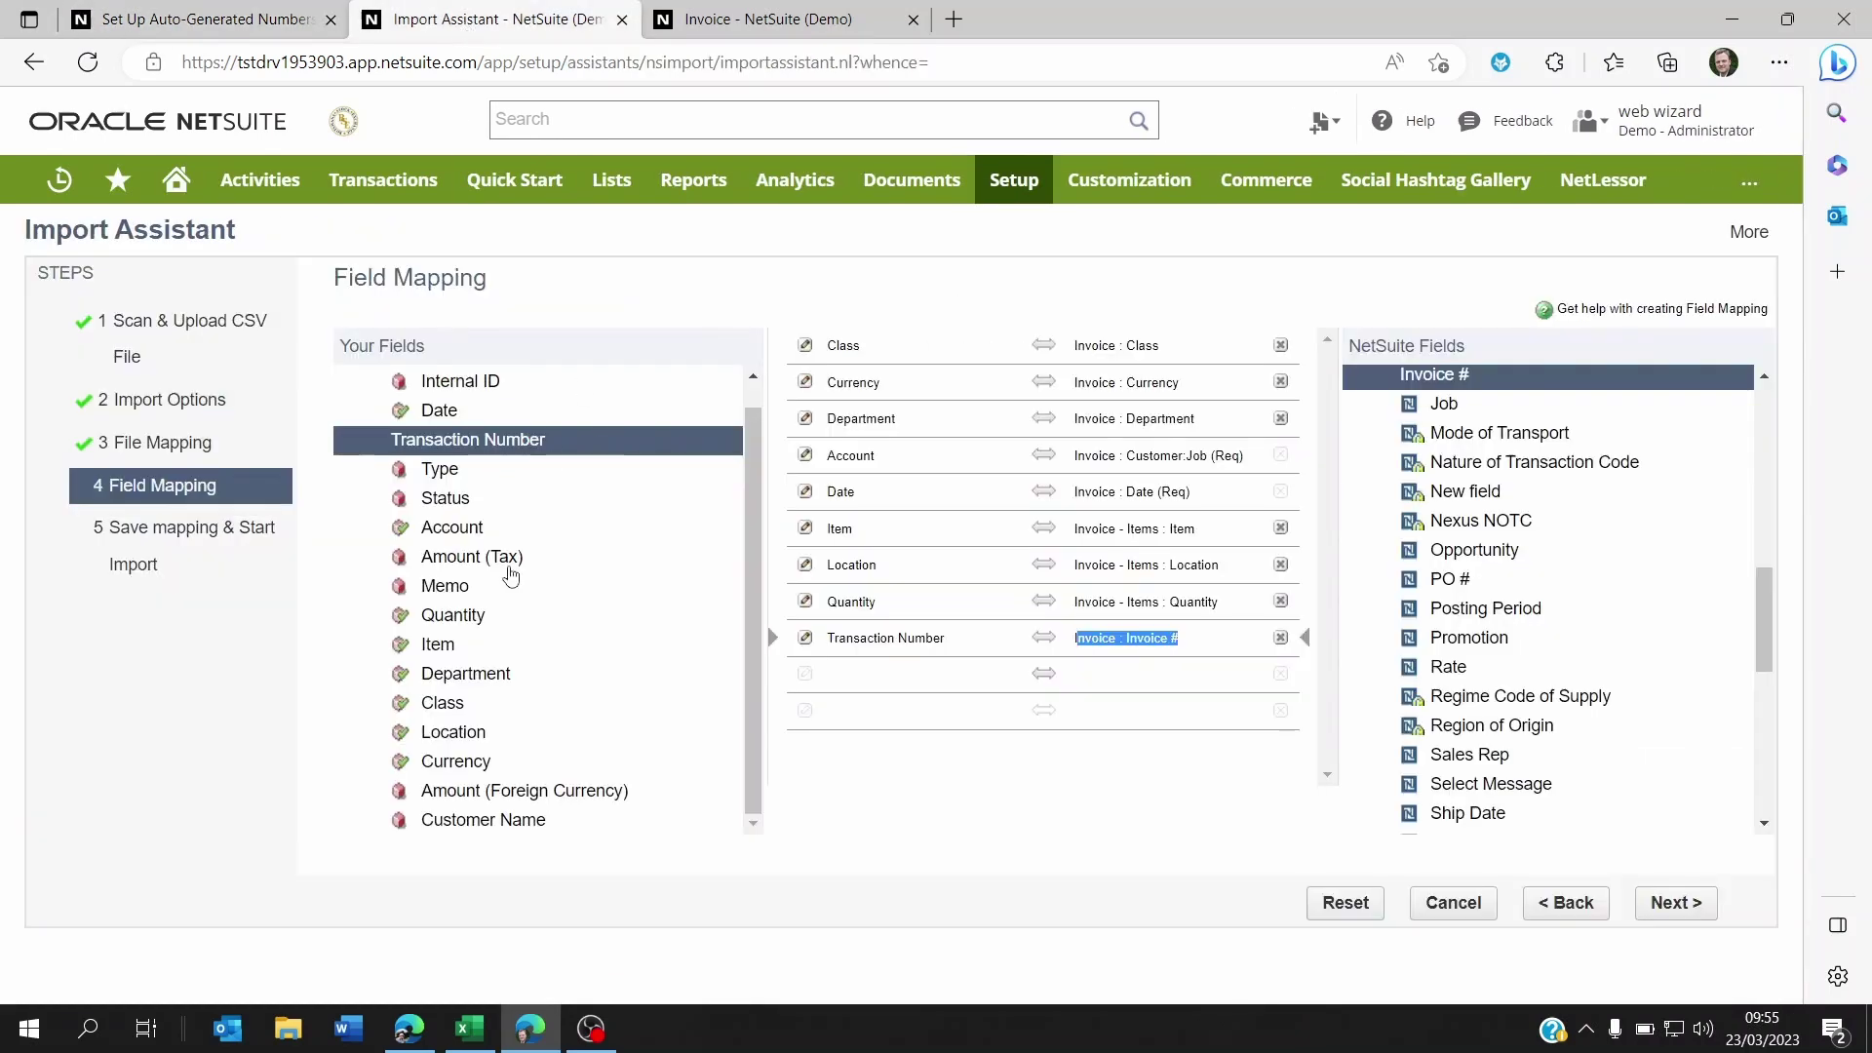
Verify Transaction Number is still mapped to Invoice : Invoice # in Field Mapping.
{"action": "left_click", "coordinate": [958, 651]}
{"action": "left_click_drag", "start_coordinate": [947, 644], "coordinate": [829, 645]}
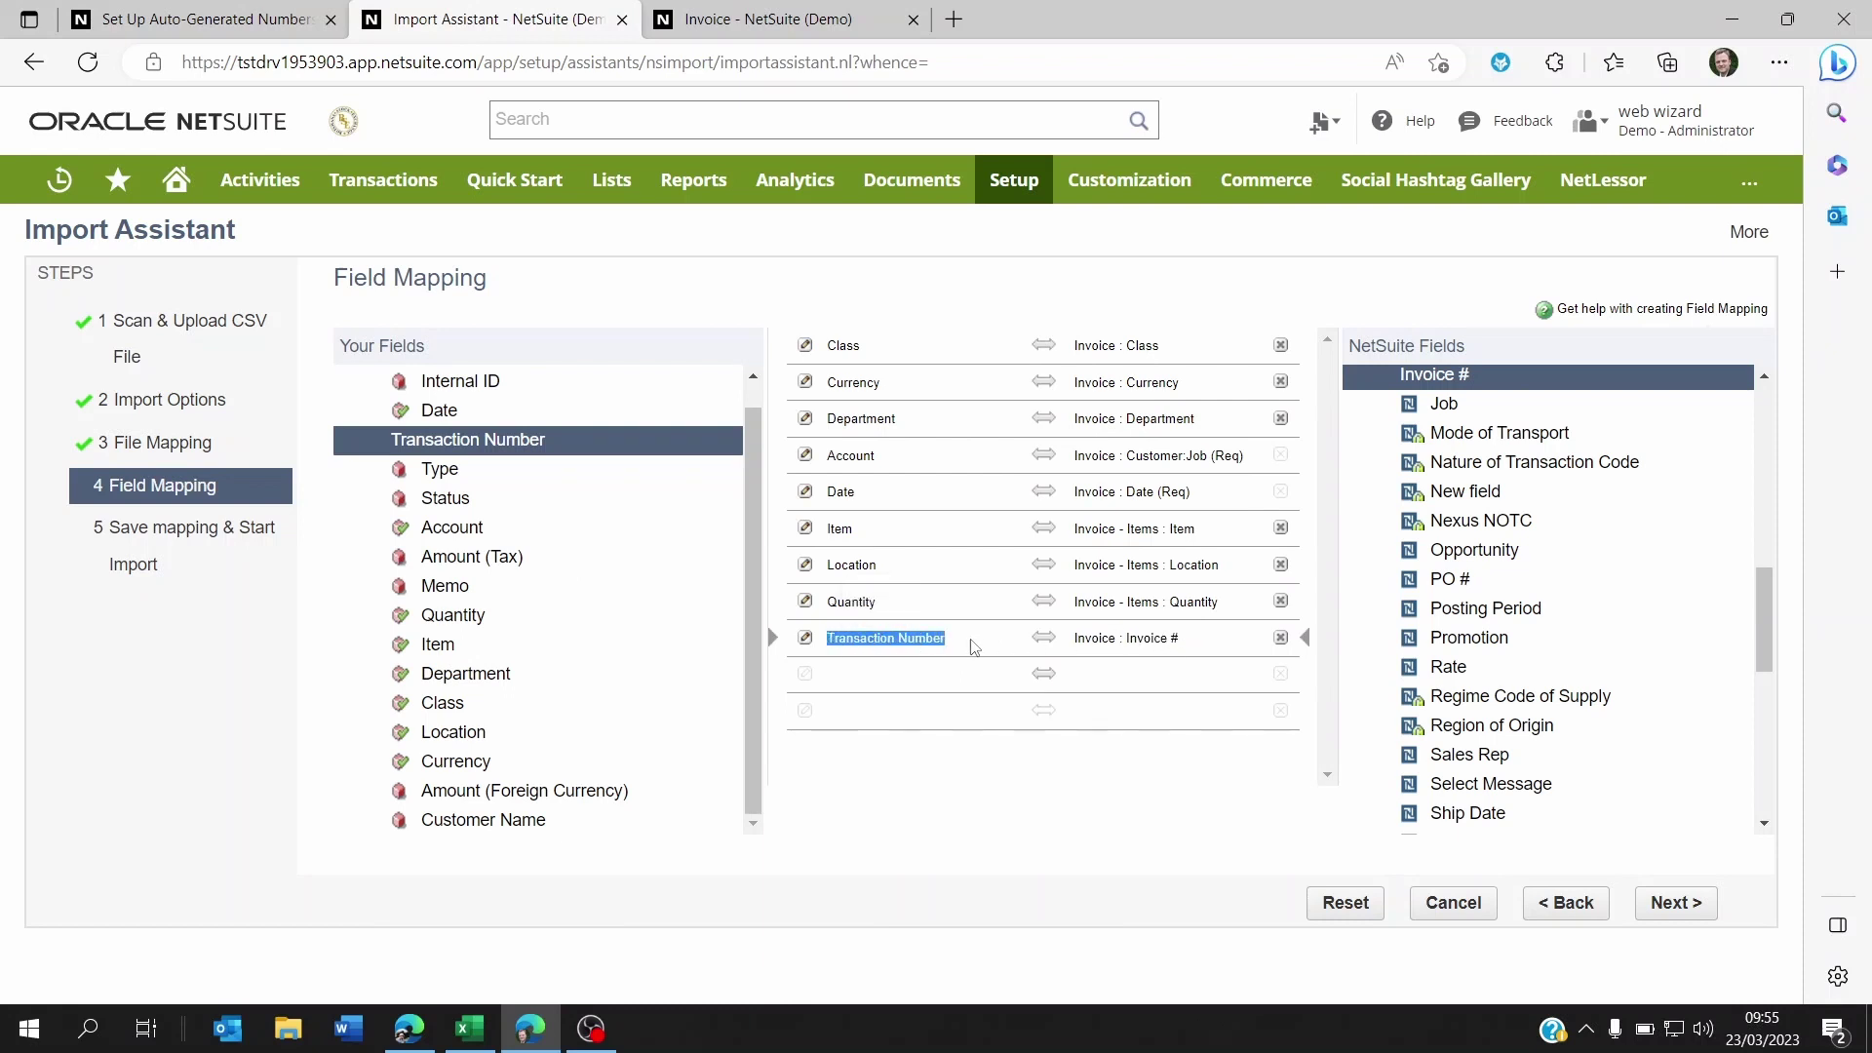
{"action": "left_click", "coordinate": [931, 635]}
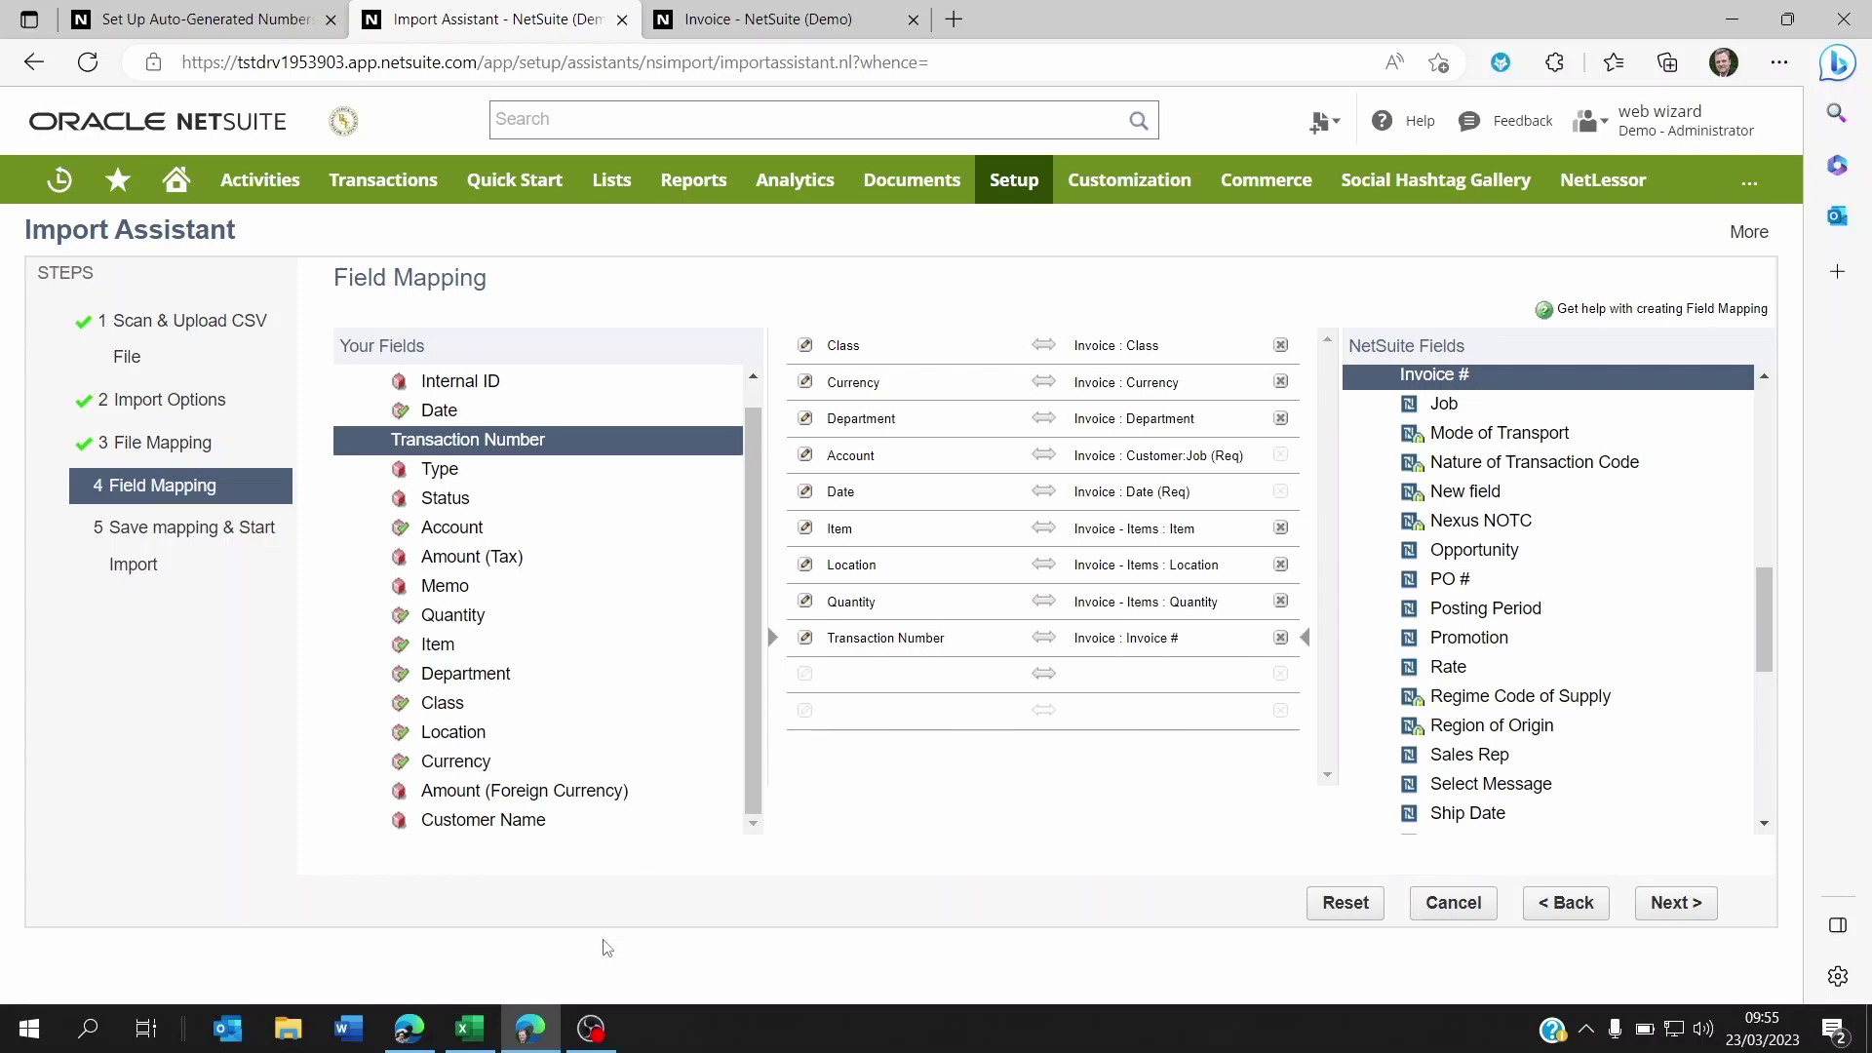
{"action": "left_click", "coordinate": [469, 1028]}
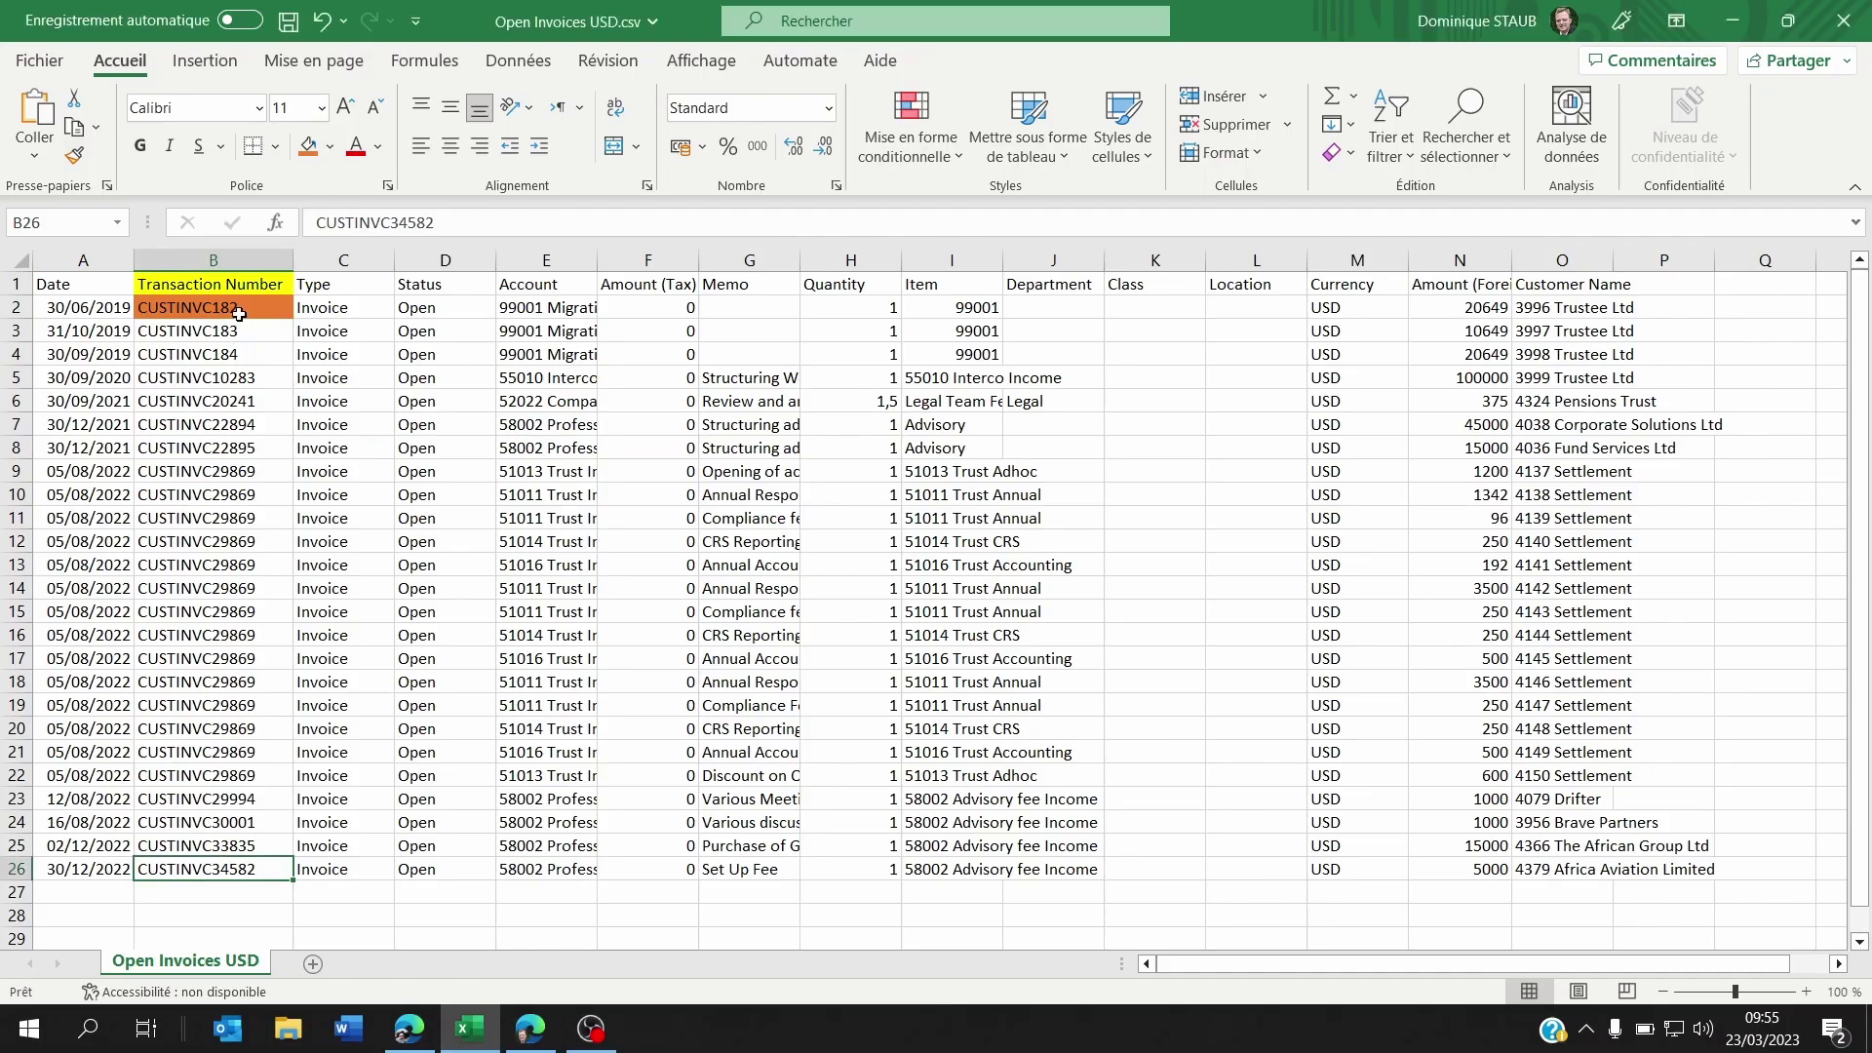
Set cell B2 (CUSTINVC182) to No Fill.
{"action": "left_click", "coordinate": [239, 313]}
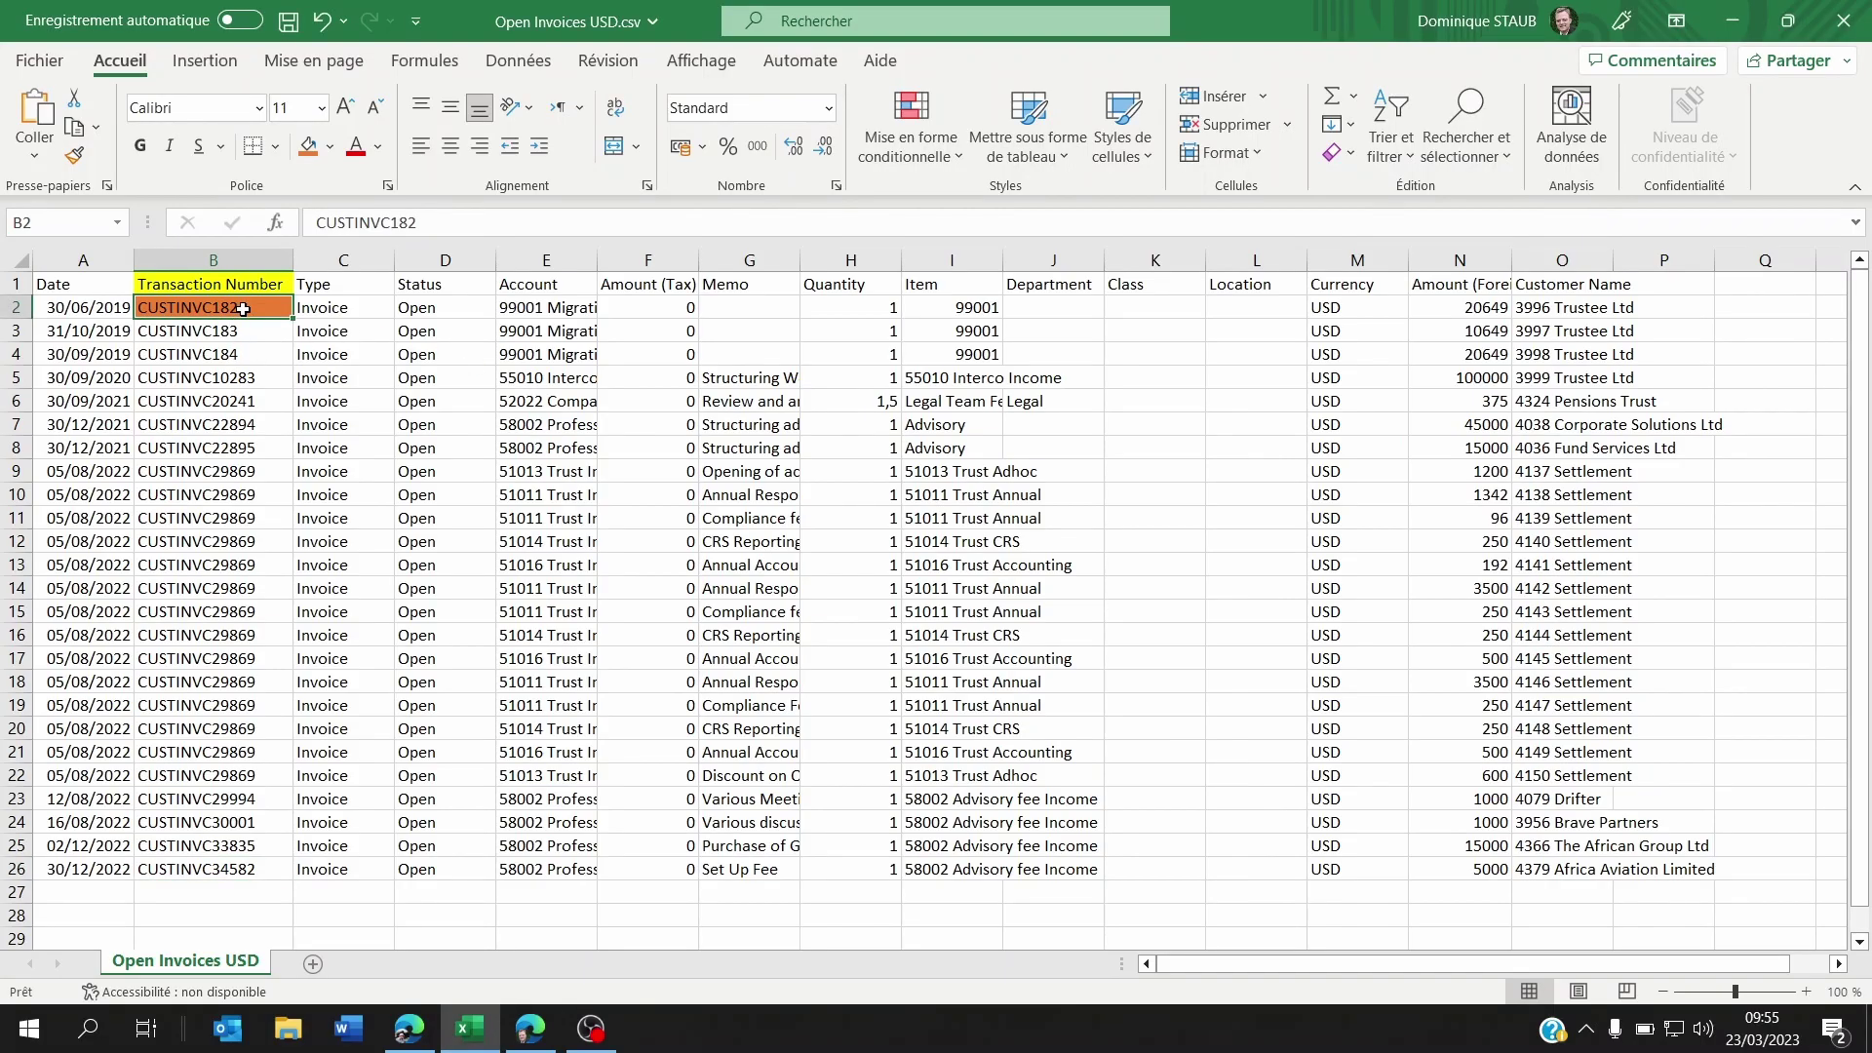
{"action": "left_click", "coordinate": [330, 151]}
{"action": "left_click", "coordinate": [361, 418]}
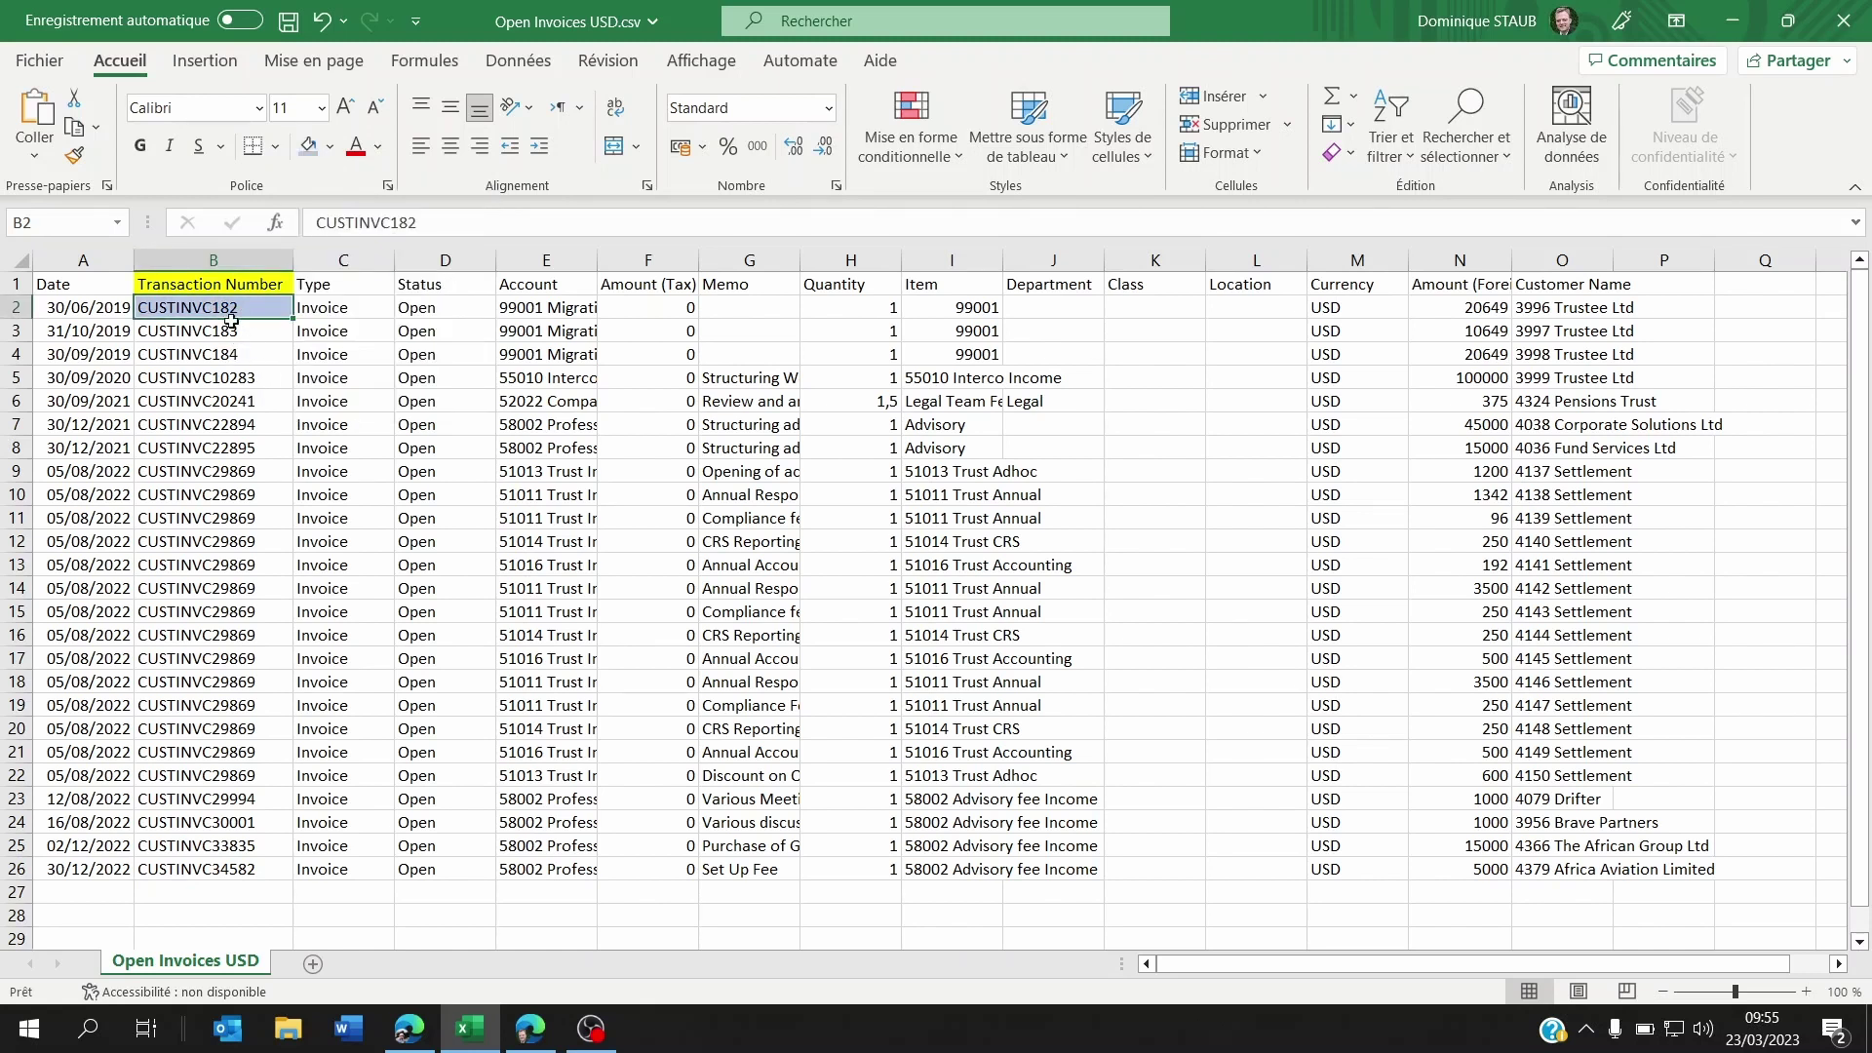
Recheck the Invoice # value 1027 on the invoice record.
{"action": "left_click", "coordinate": [544, 1026]}
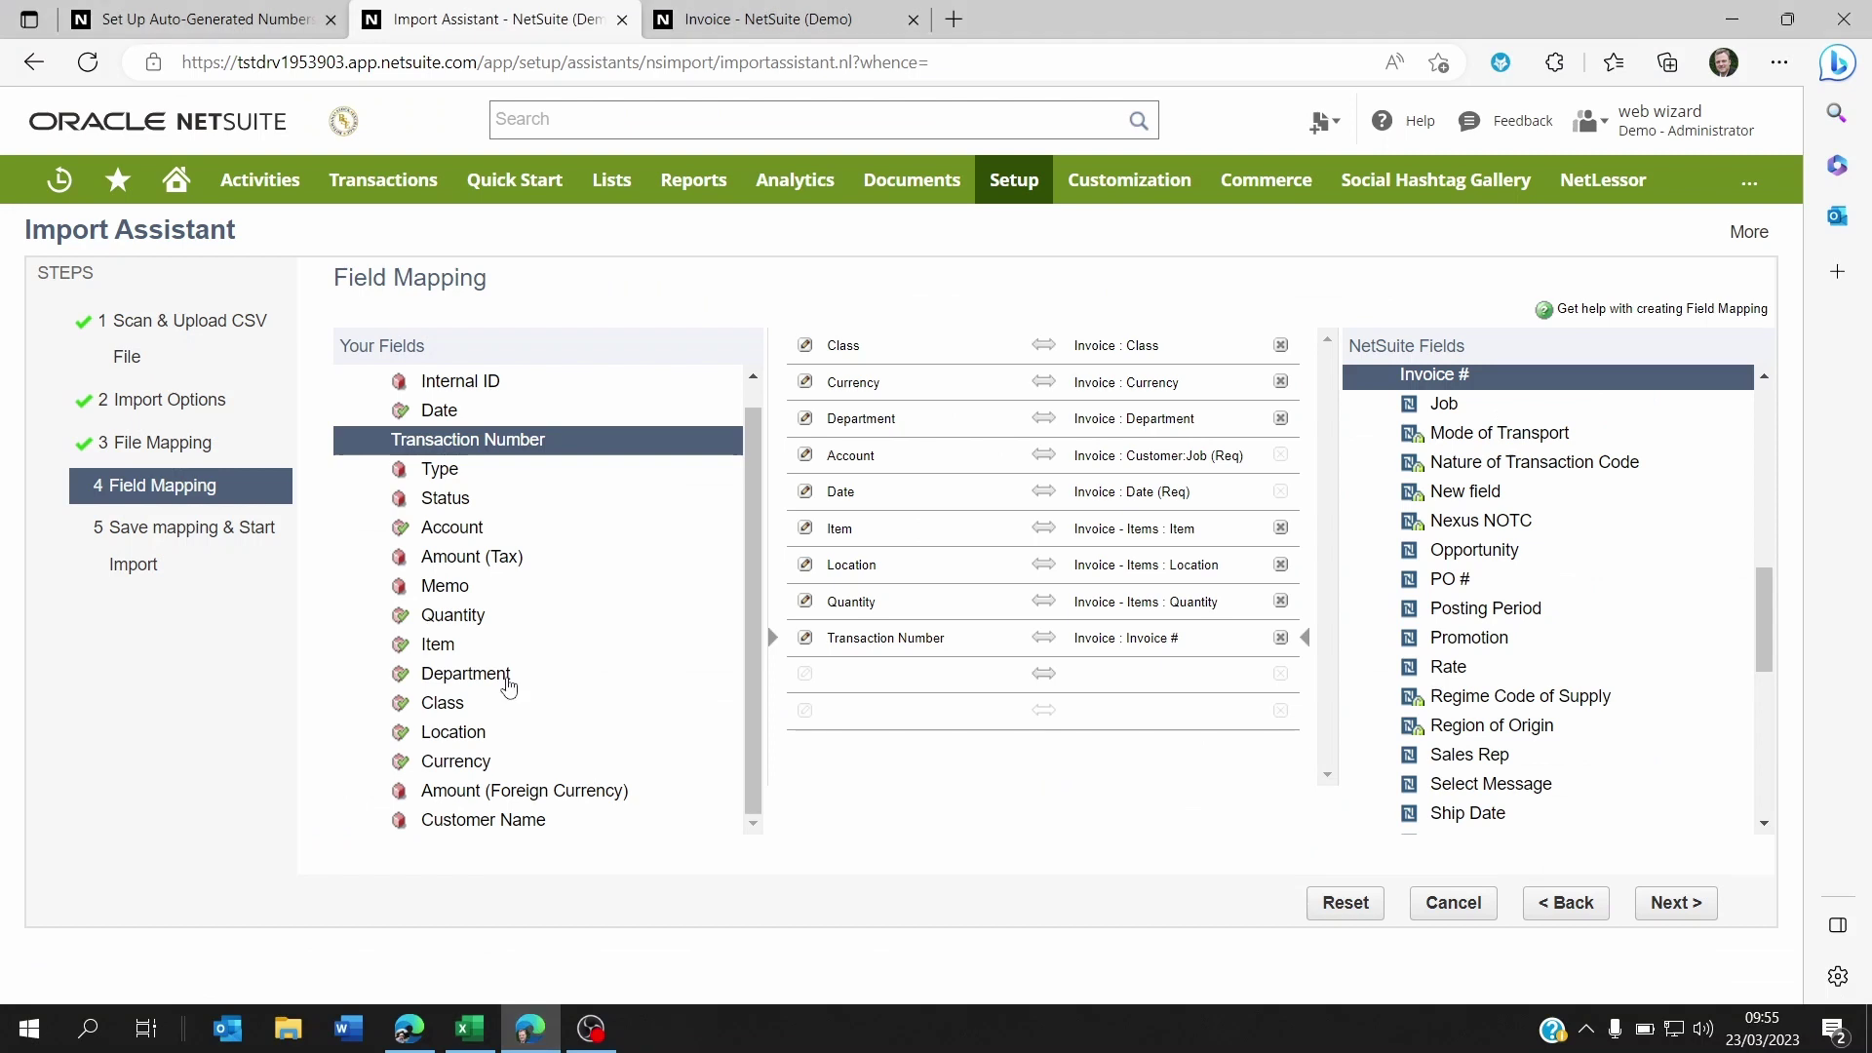
{"action": "left_click", "coordinate": [698, 32]}
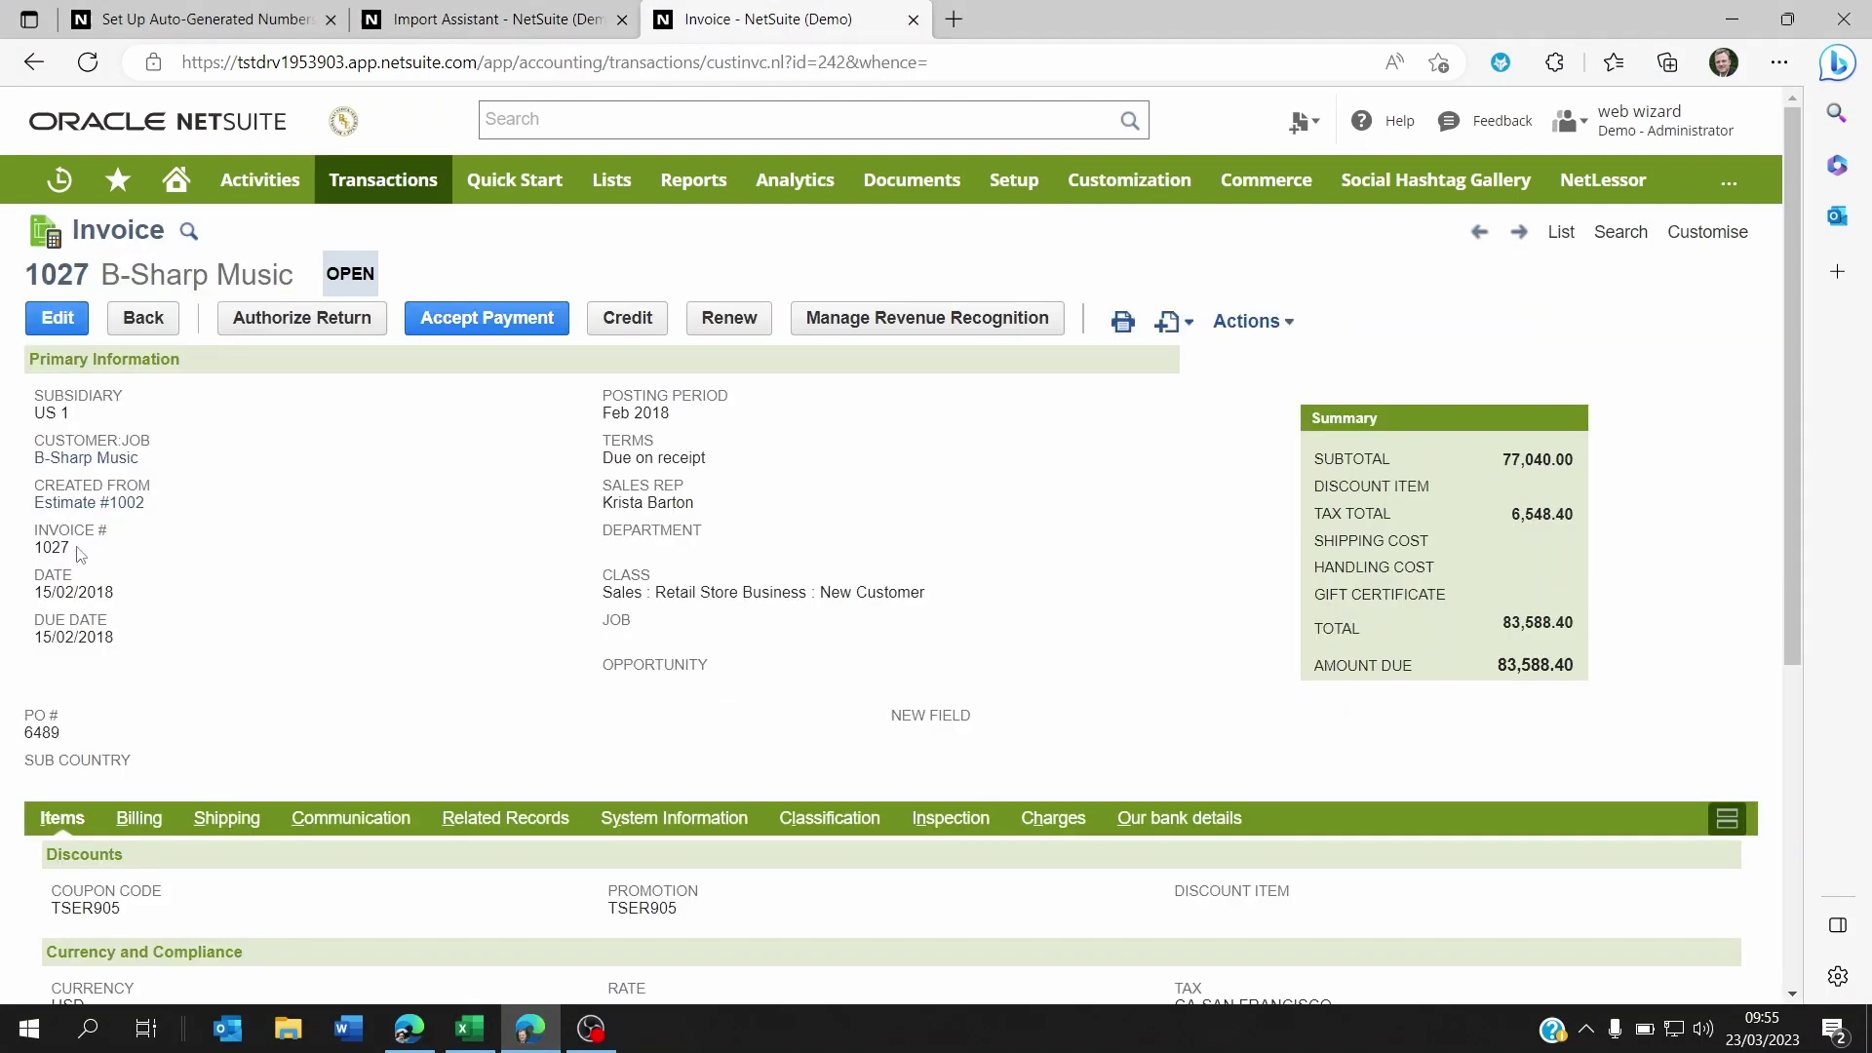
{"action": "left_click_drag", "start_coordinate": [78, 547], "coordinate": [53, 548]}
{"action": "left_click", "coordinate": [37, 548]}
{"action": "double_click", "coordinate": [40, 548]}
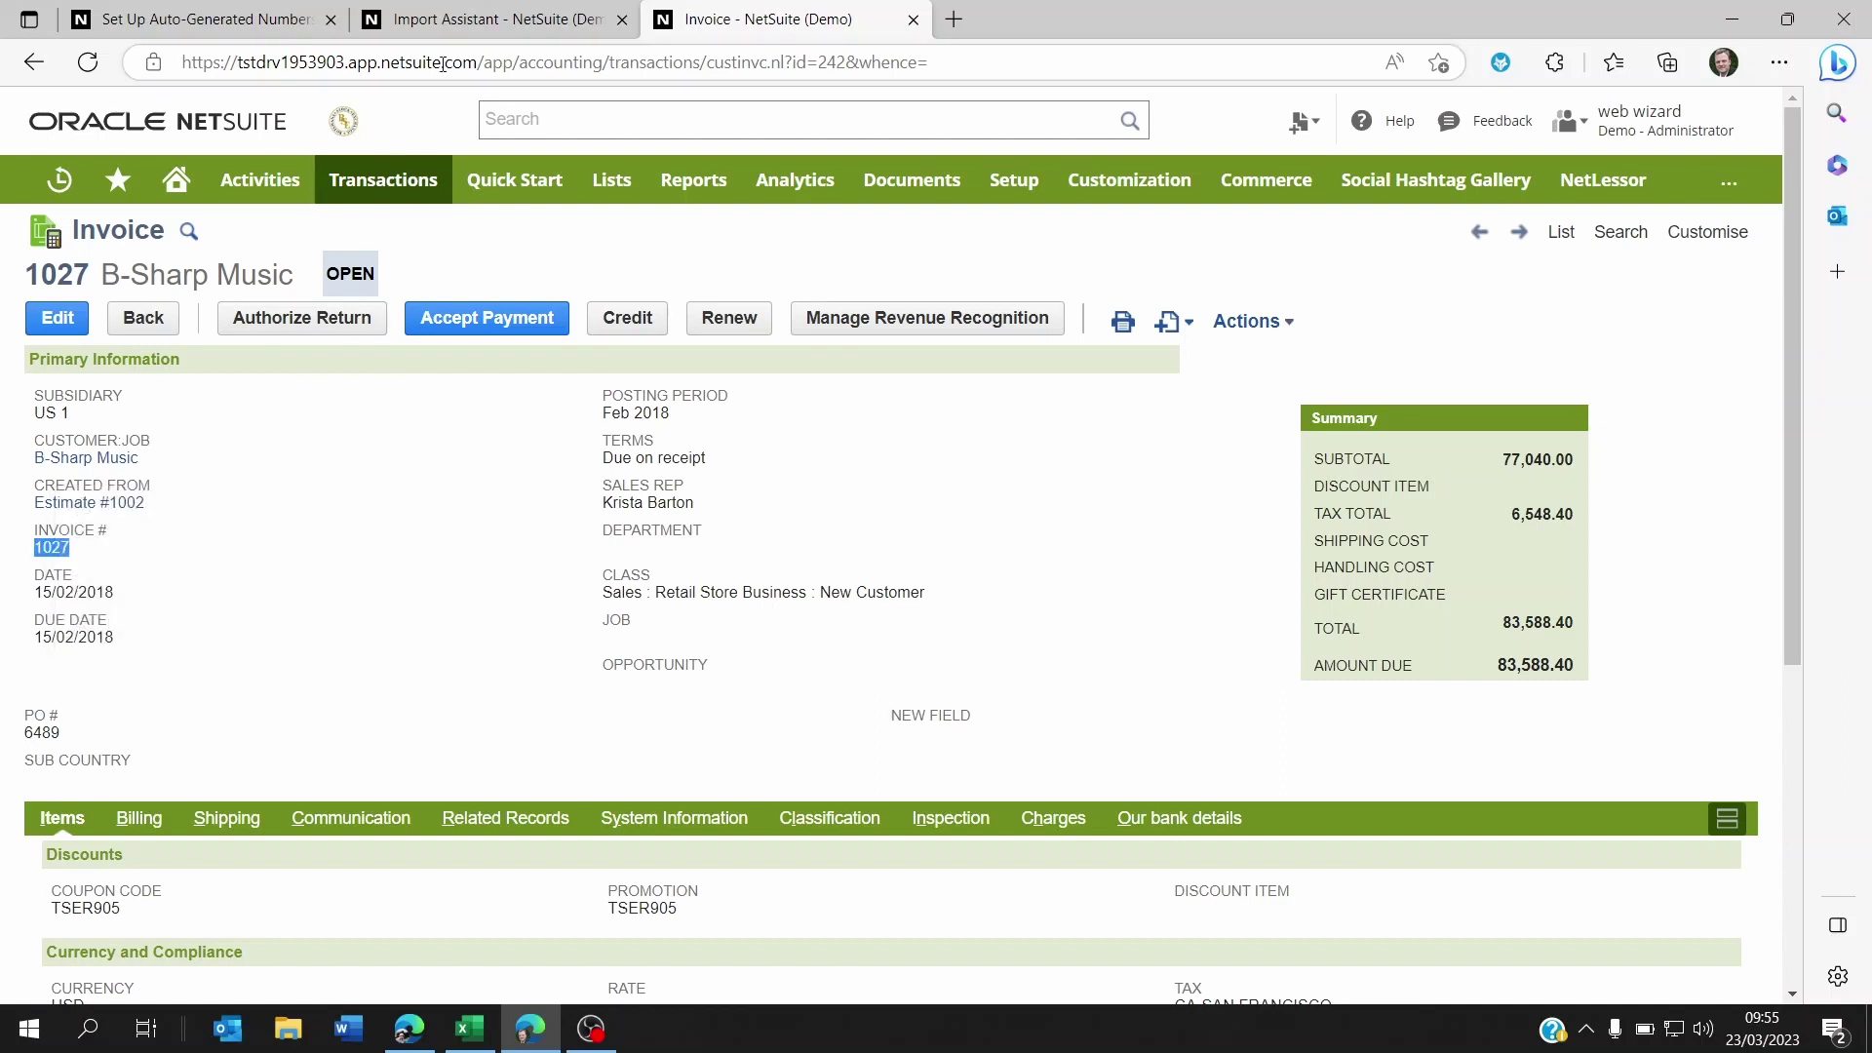
{"action": "left_click", "coordinate": [248, 22]}
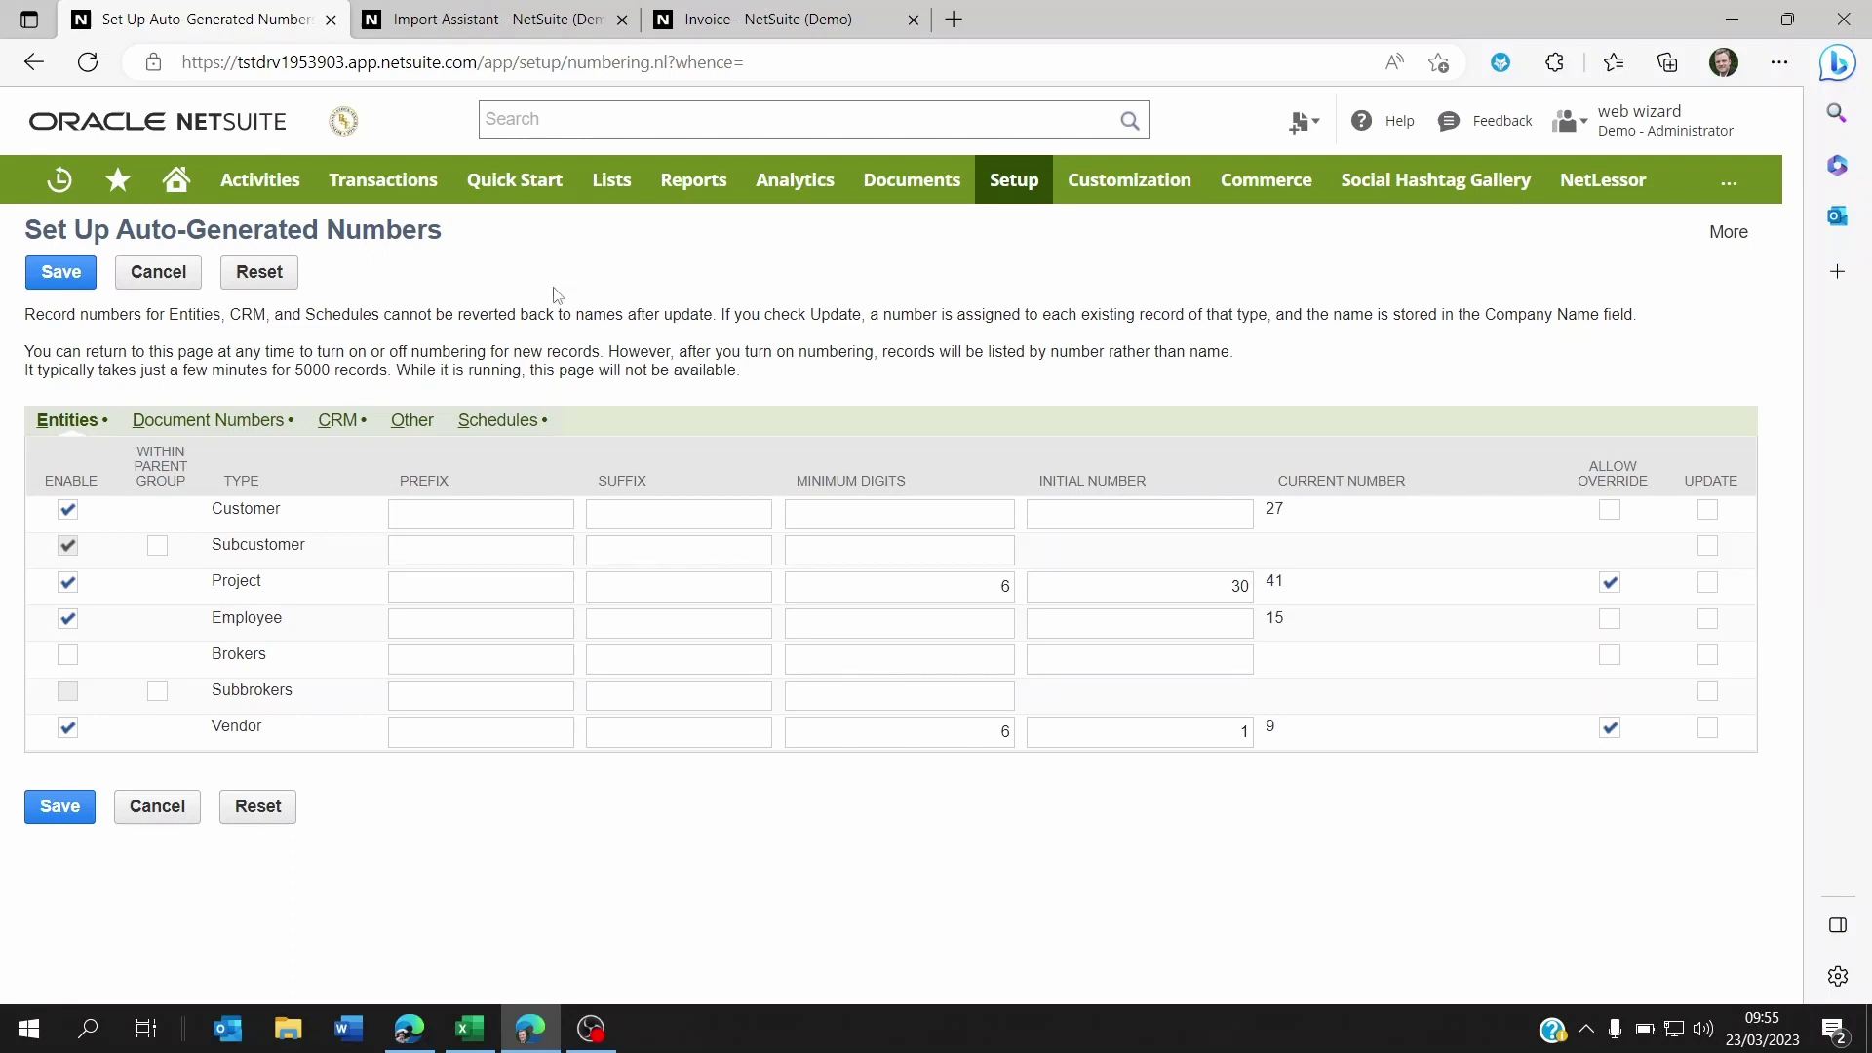
Open the Document Numbers table and uncheck Allow Override on the Invoice row.
{"action": "mouse_move", "coordinate": [1014, 181]}
{"action": "mouse_move", "coordinate": [1070, 283]}
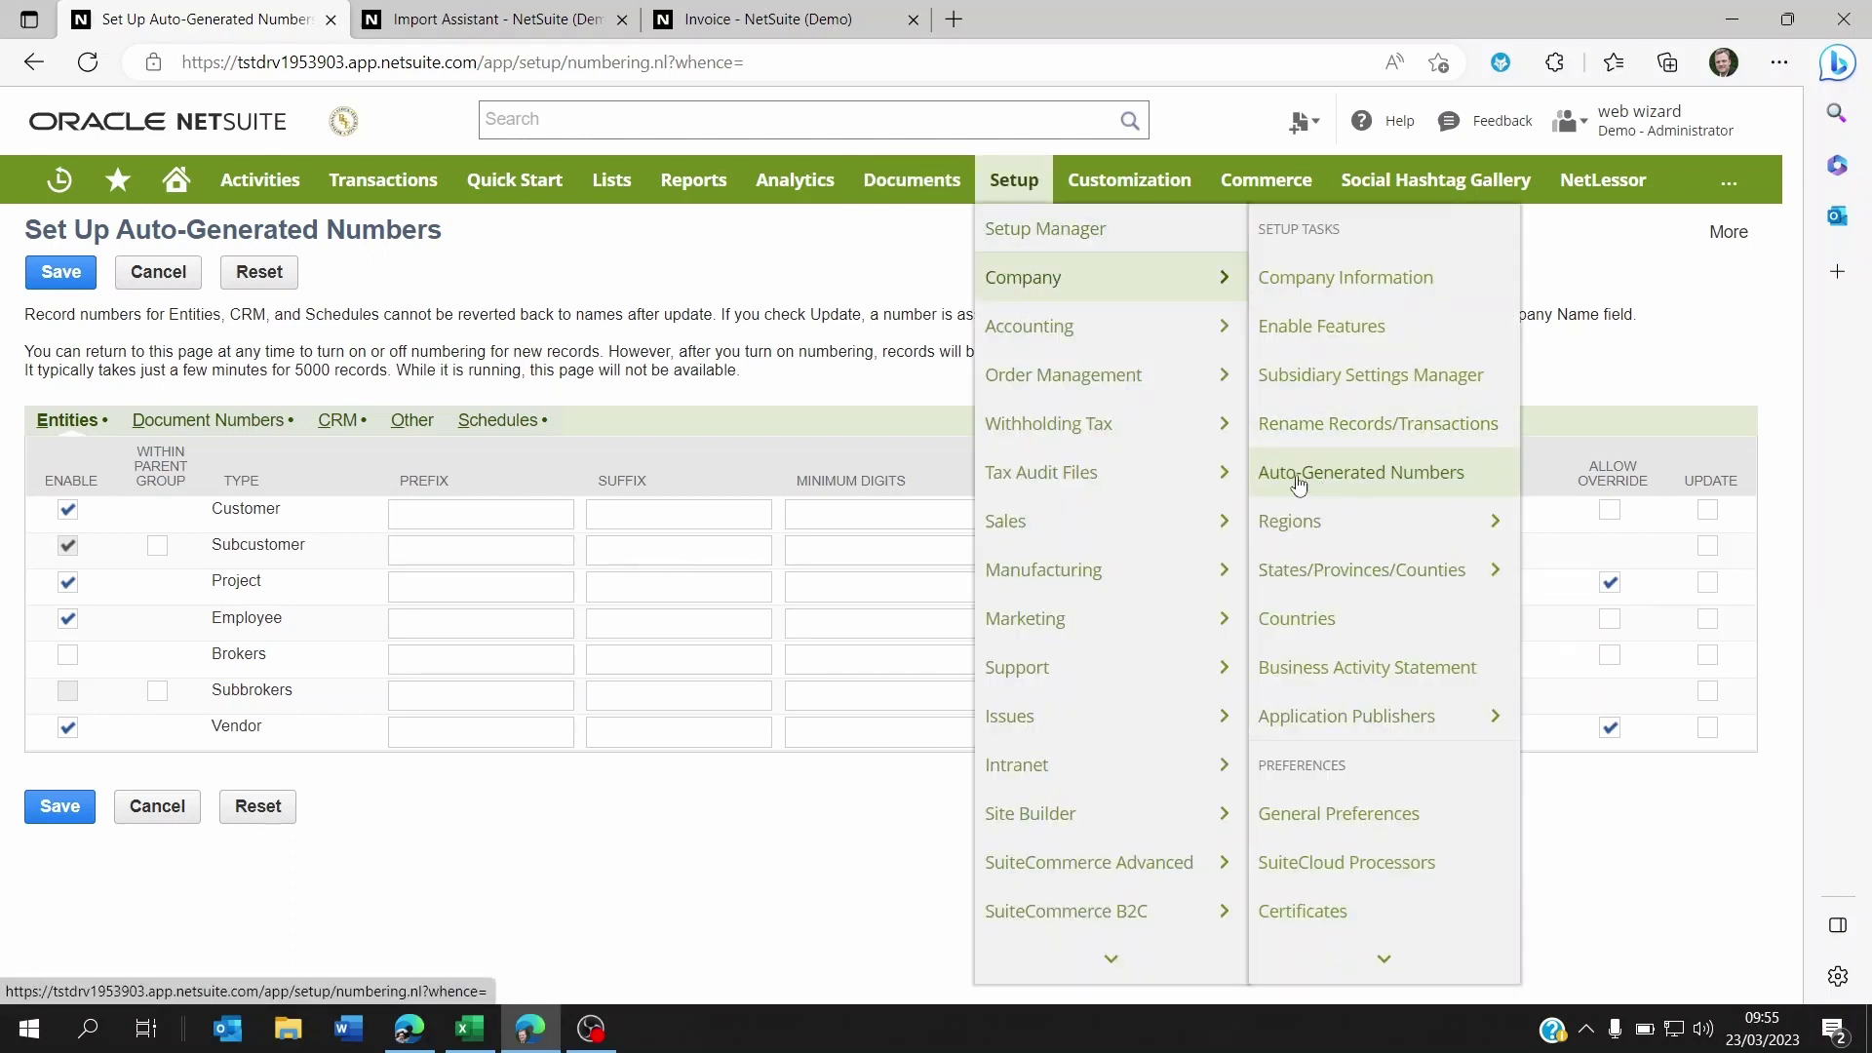
{"action": "left_click", "coordinate": [186, 423]}
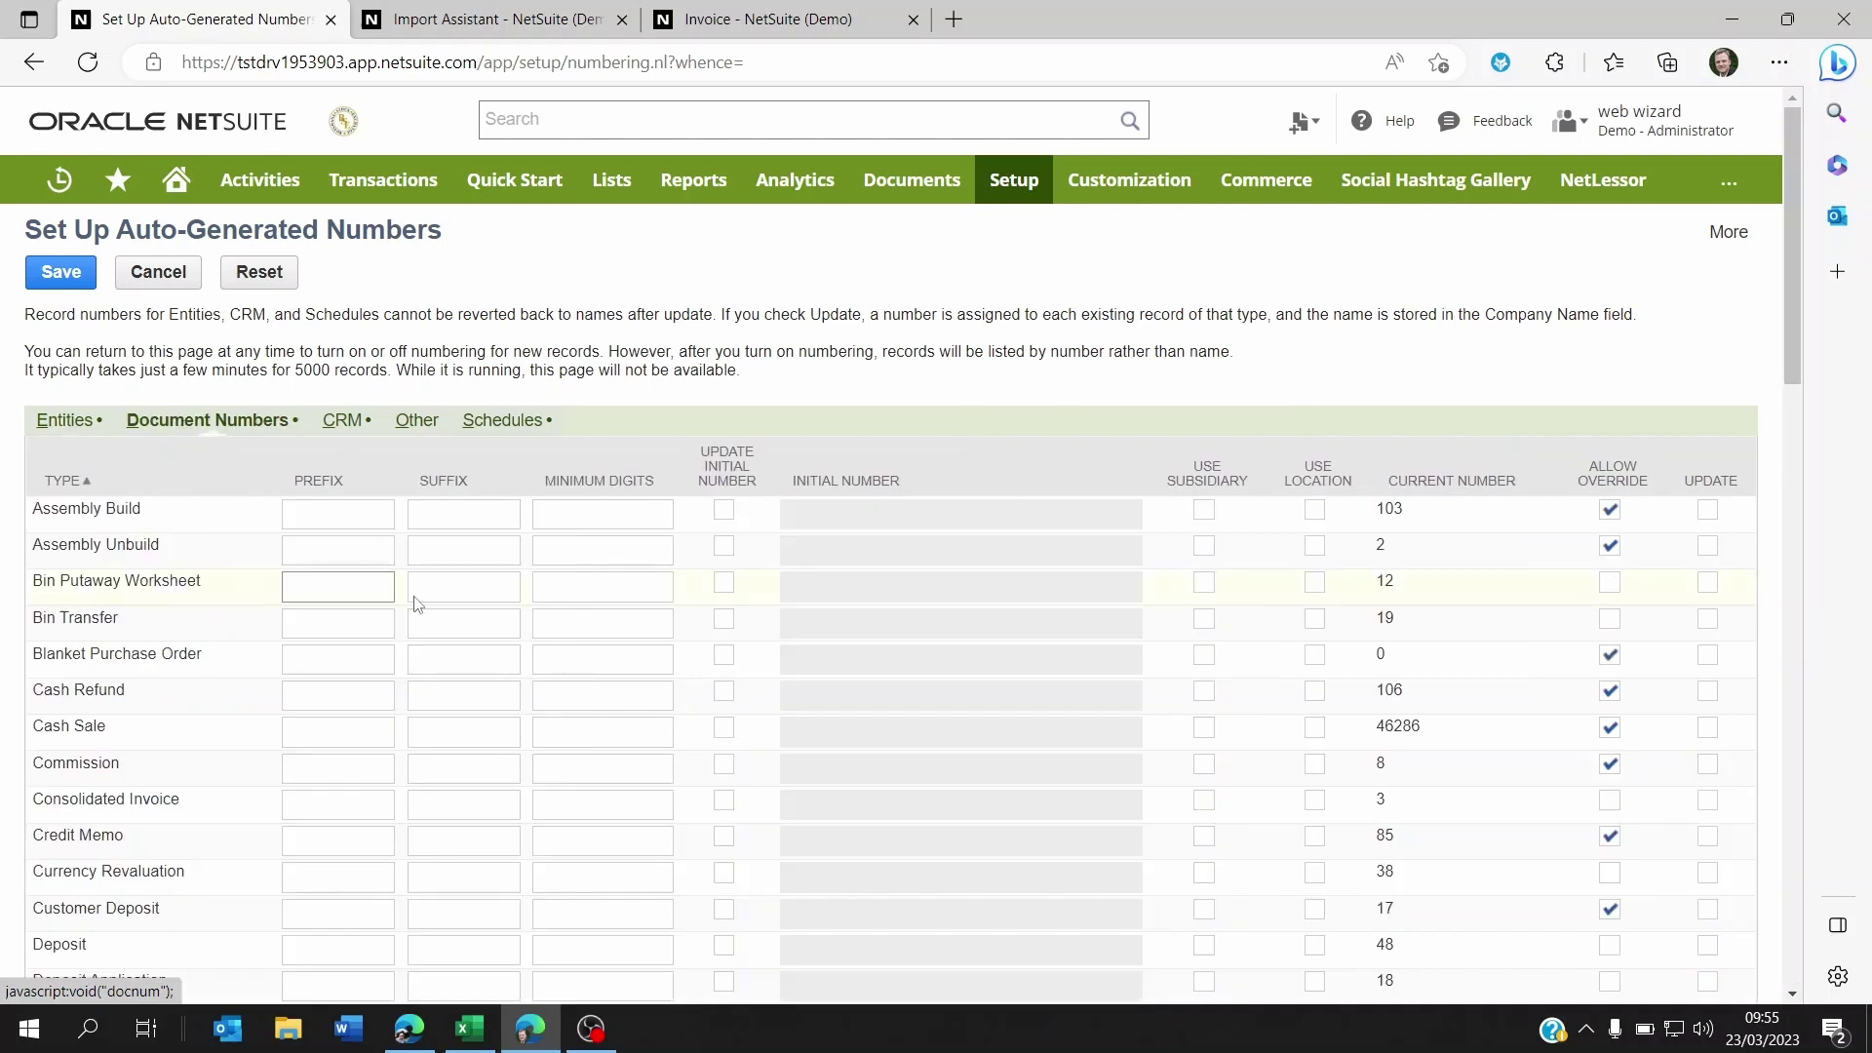
{"action": "scroll", "coordinate": [434, 609], "scroll_direction": "down", "scroll_amount": 10}
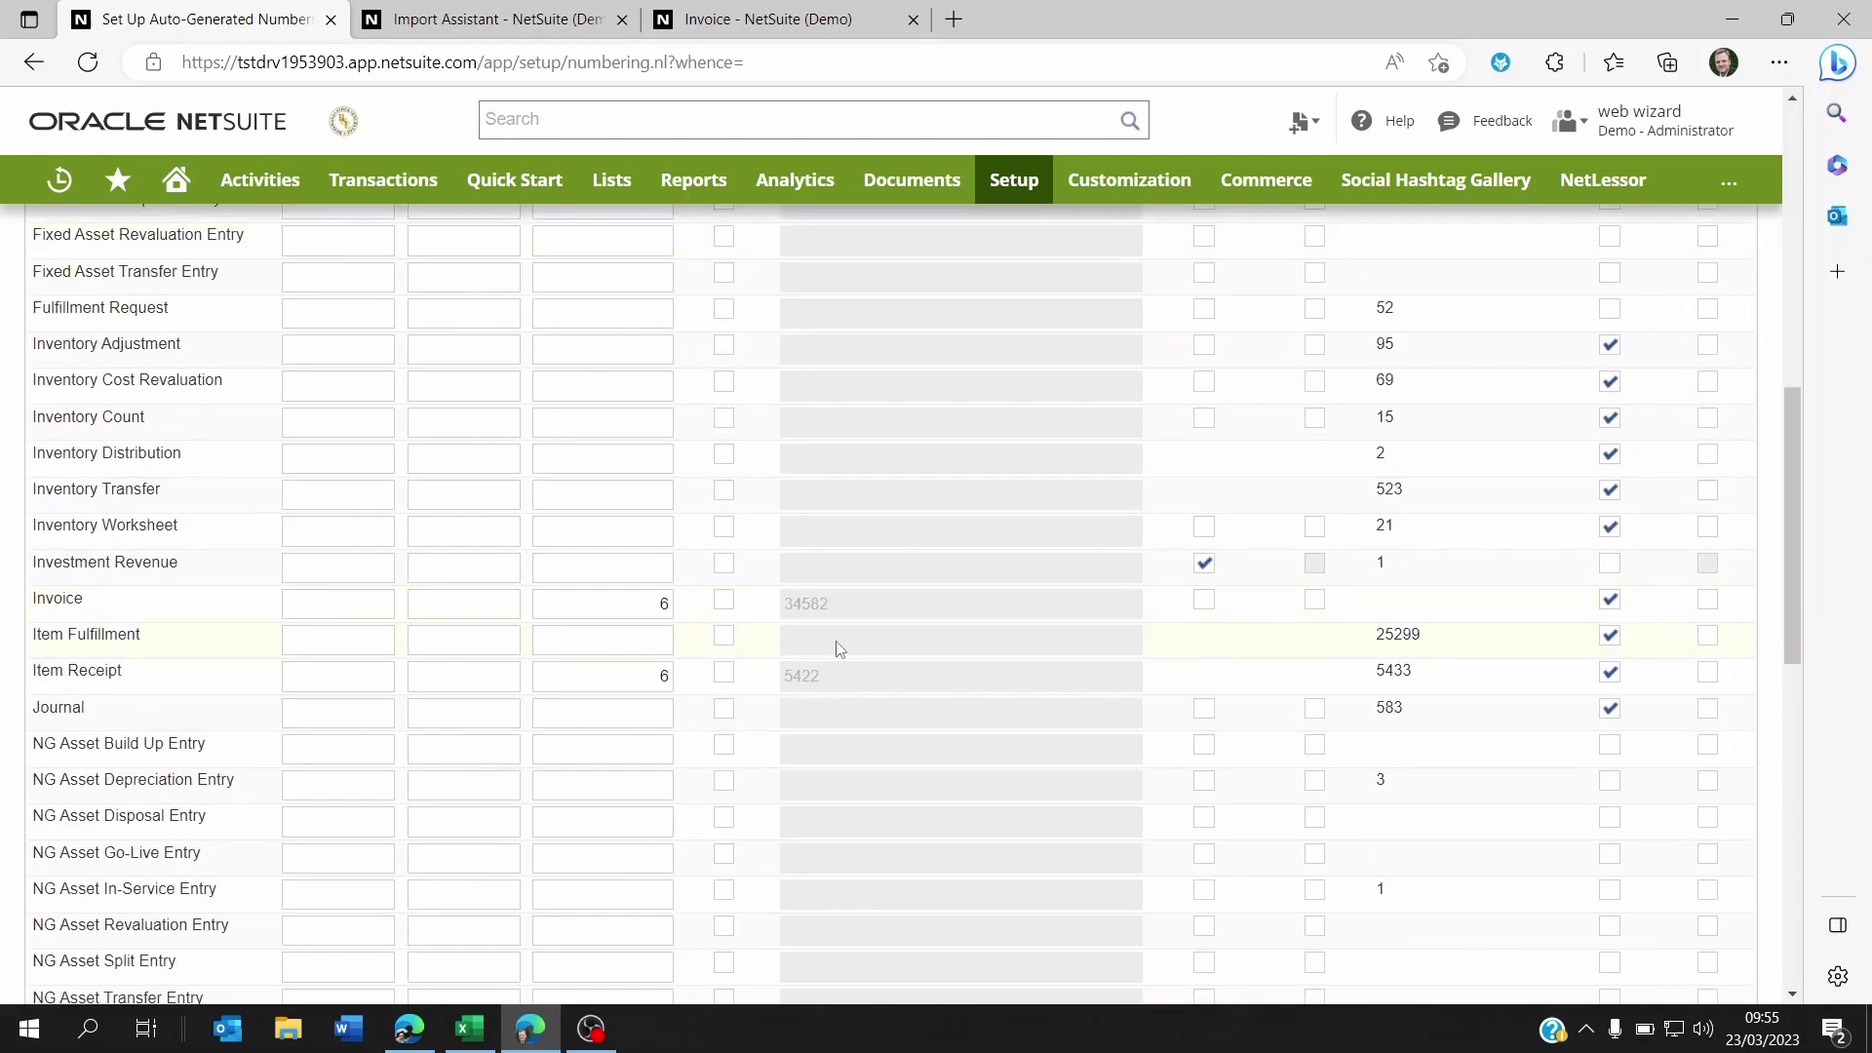
{"action": "left_click", "coordinate": [1610, 600]}
Inspect the Invoice starting number 34582 and prefix field, leaving both unchanged.
{"action": "left_click", "coordinate": [846, 610]}
{"action": "left_click_drag", "start_coordinate": [847, 609], "coordinate": [780, 610]}
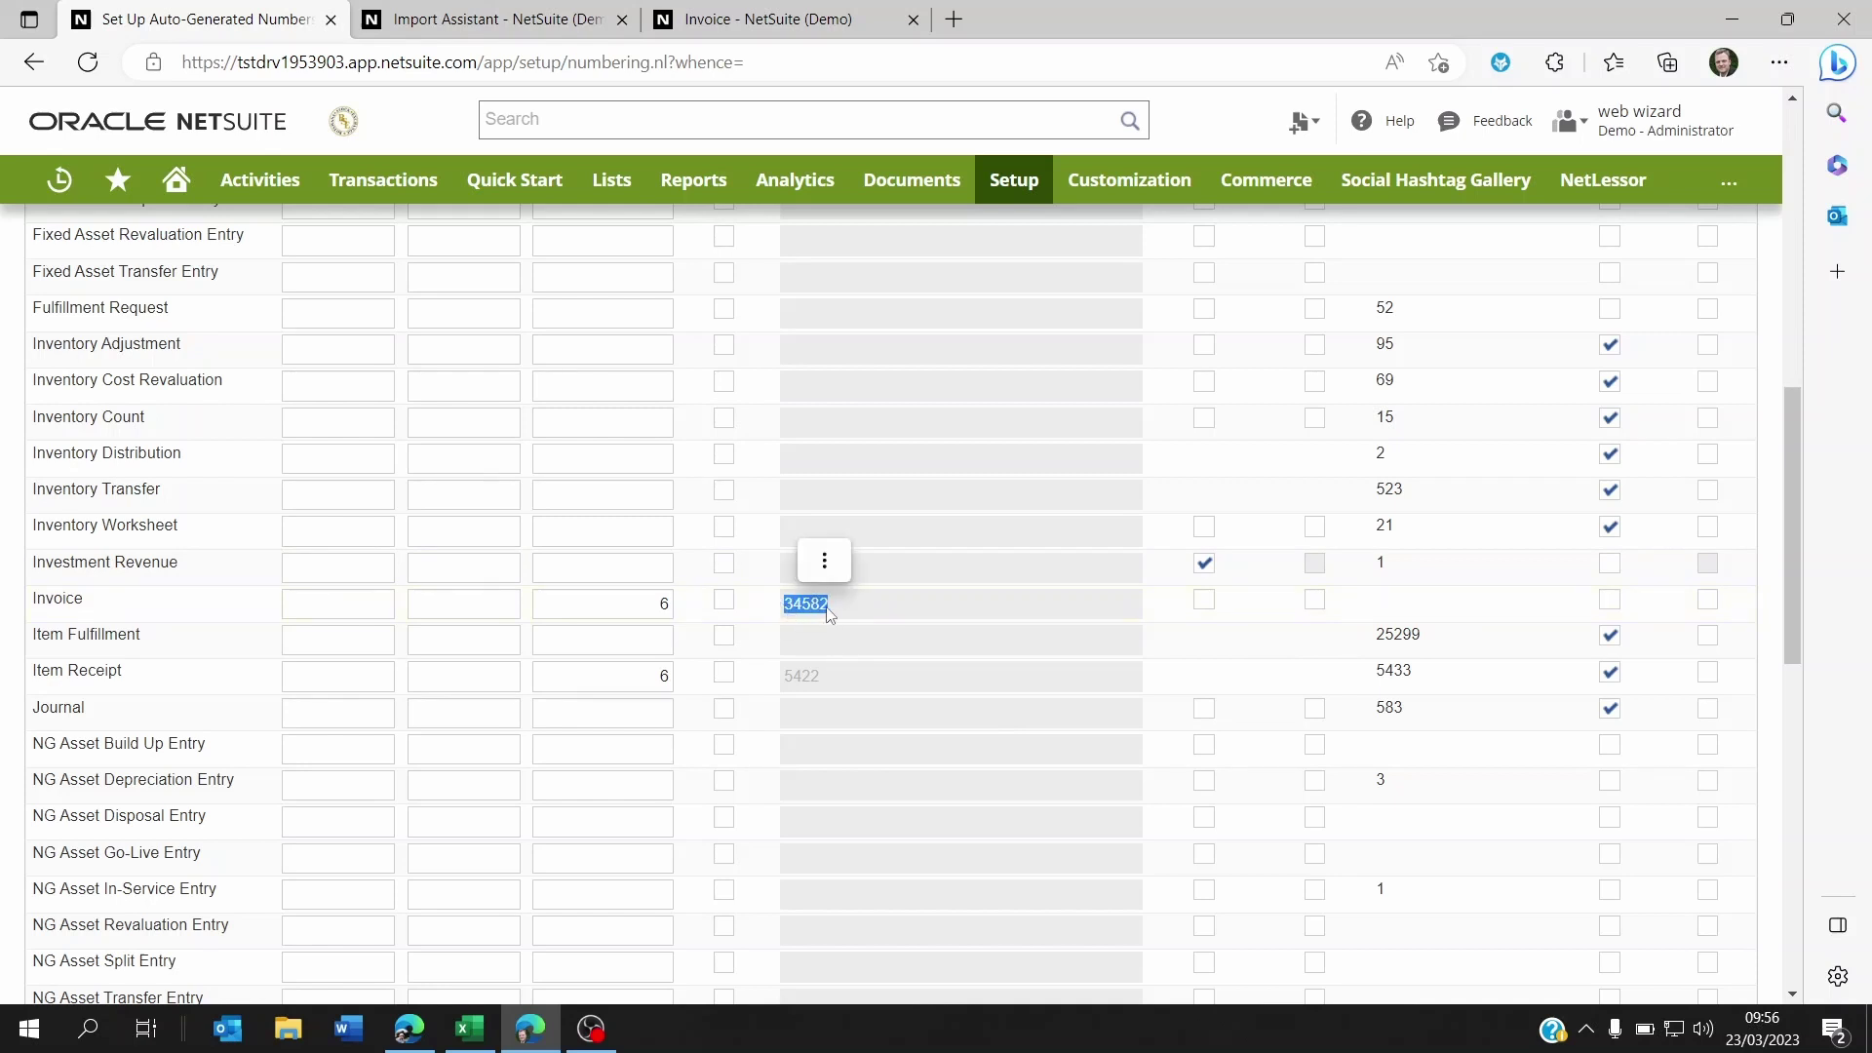
{"action": "scroll", "coordinate": [850, 634], "scroll_direction": "up", "scroll_amount": 1}
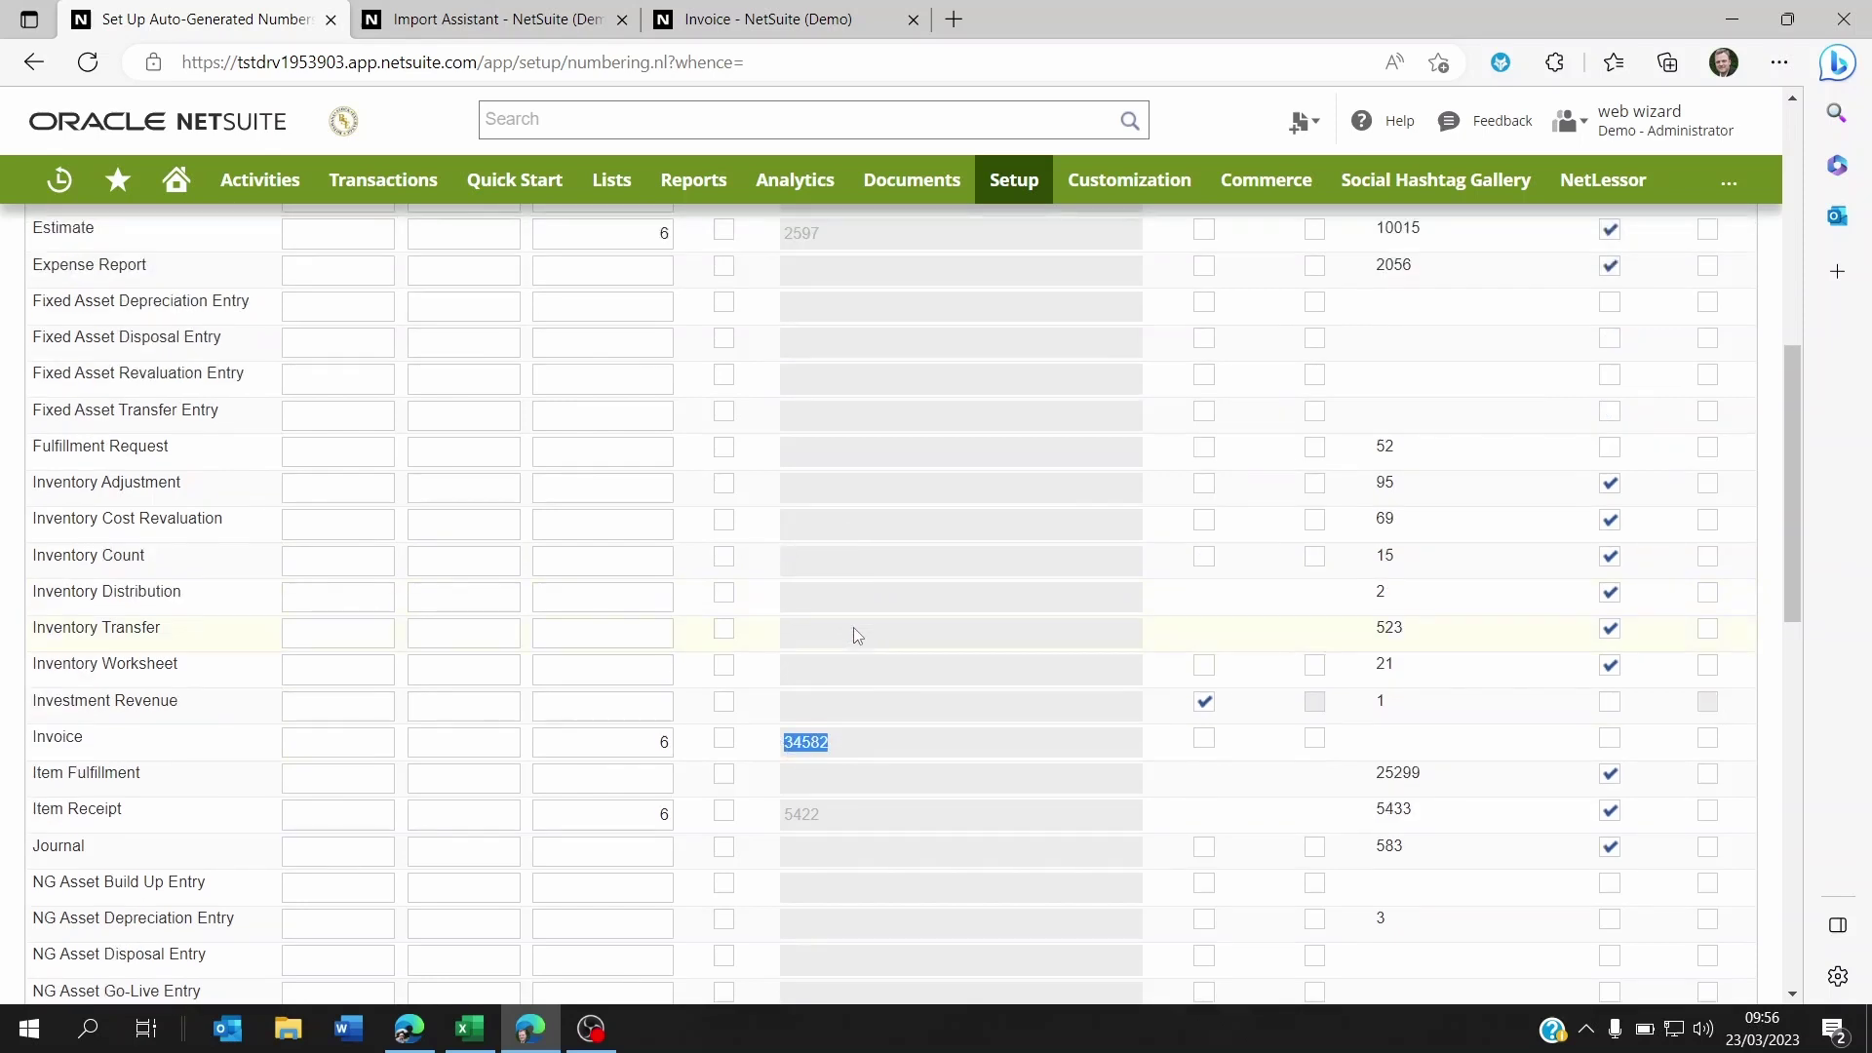
{"action": "left_click", "coordinate": [842, 749]}
{"action": "left_click_drag", "start_coordinate": [843, 749], "coordinate": [790, 747]}
{"action": "left_click", "coordinate": [352, 747]}
{"action": "left_click", "coordinate": [825, 747]}
{"action": "left_click_drag", "start_coordinate": [836, 747], "coordinate": [786, 749]}
{"action": "left_click", "coordinate": [845, 749]}
{"action": "left_click", "coordinate": [469, 1029]}
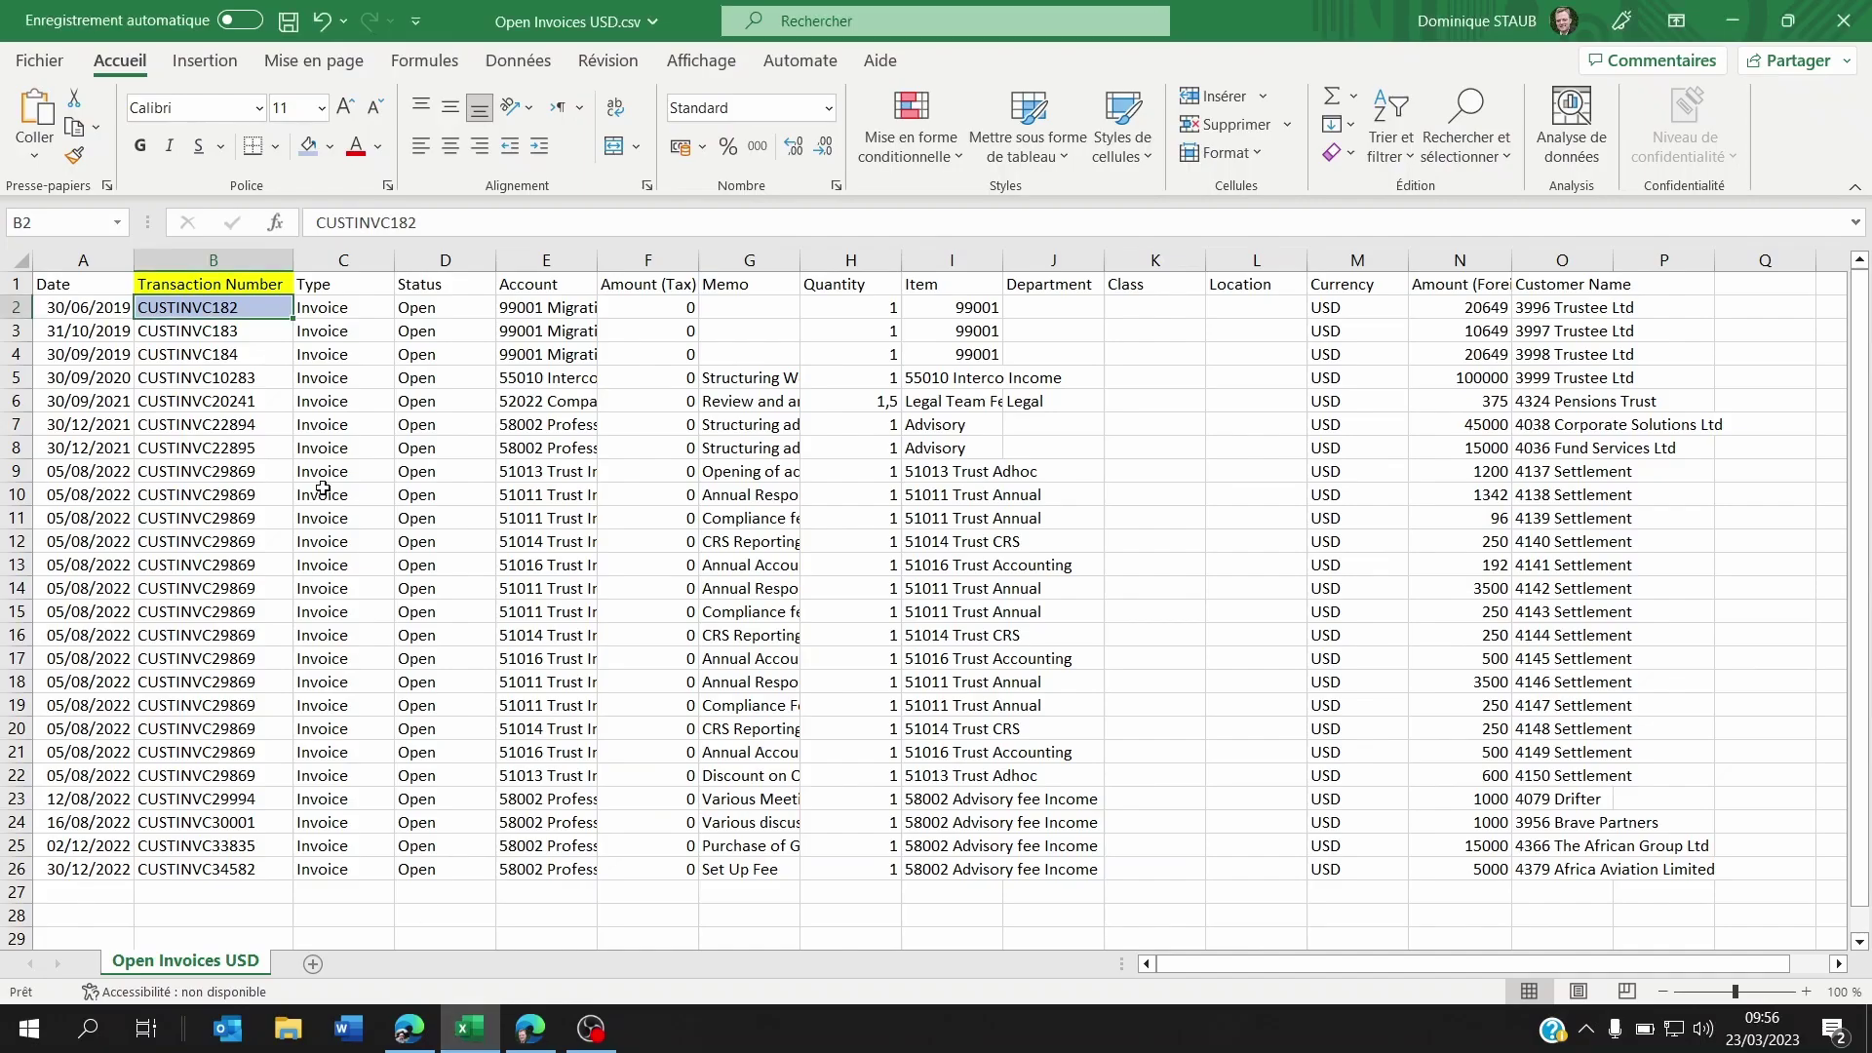
{"action": "left_click", "coordinate": [175, 353], "text": "ctrl"}
{"action": "left_click", "coordinate": [185, 400]}
{"action": "left_click", "coordinate": [187, 470]}
{"action": "left_click", "coordinate": [178, 546]}
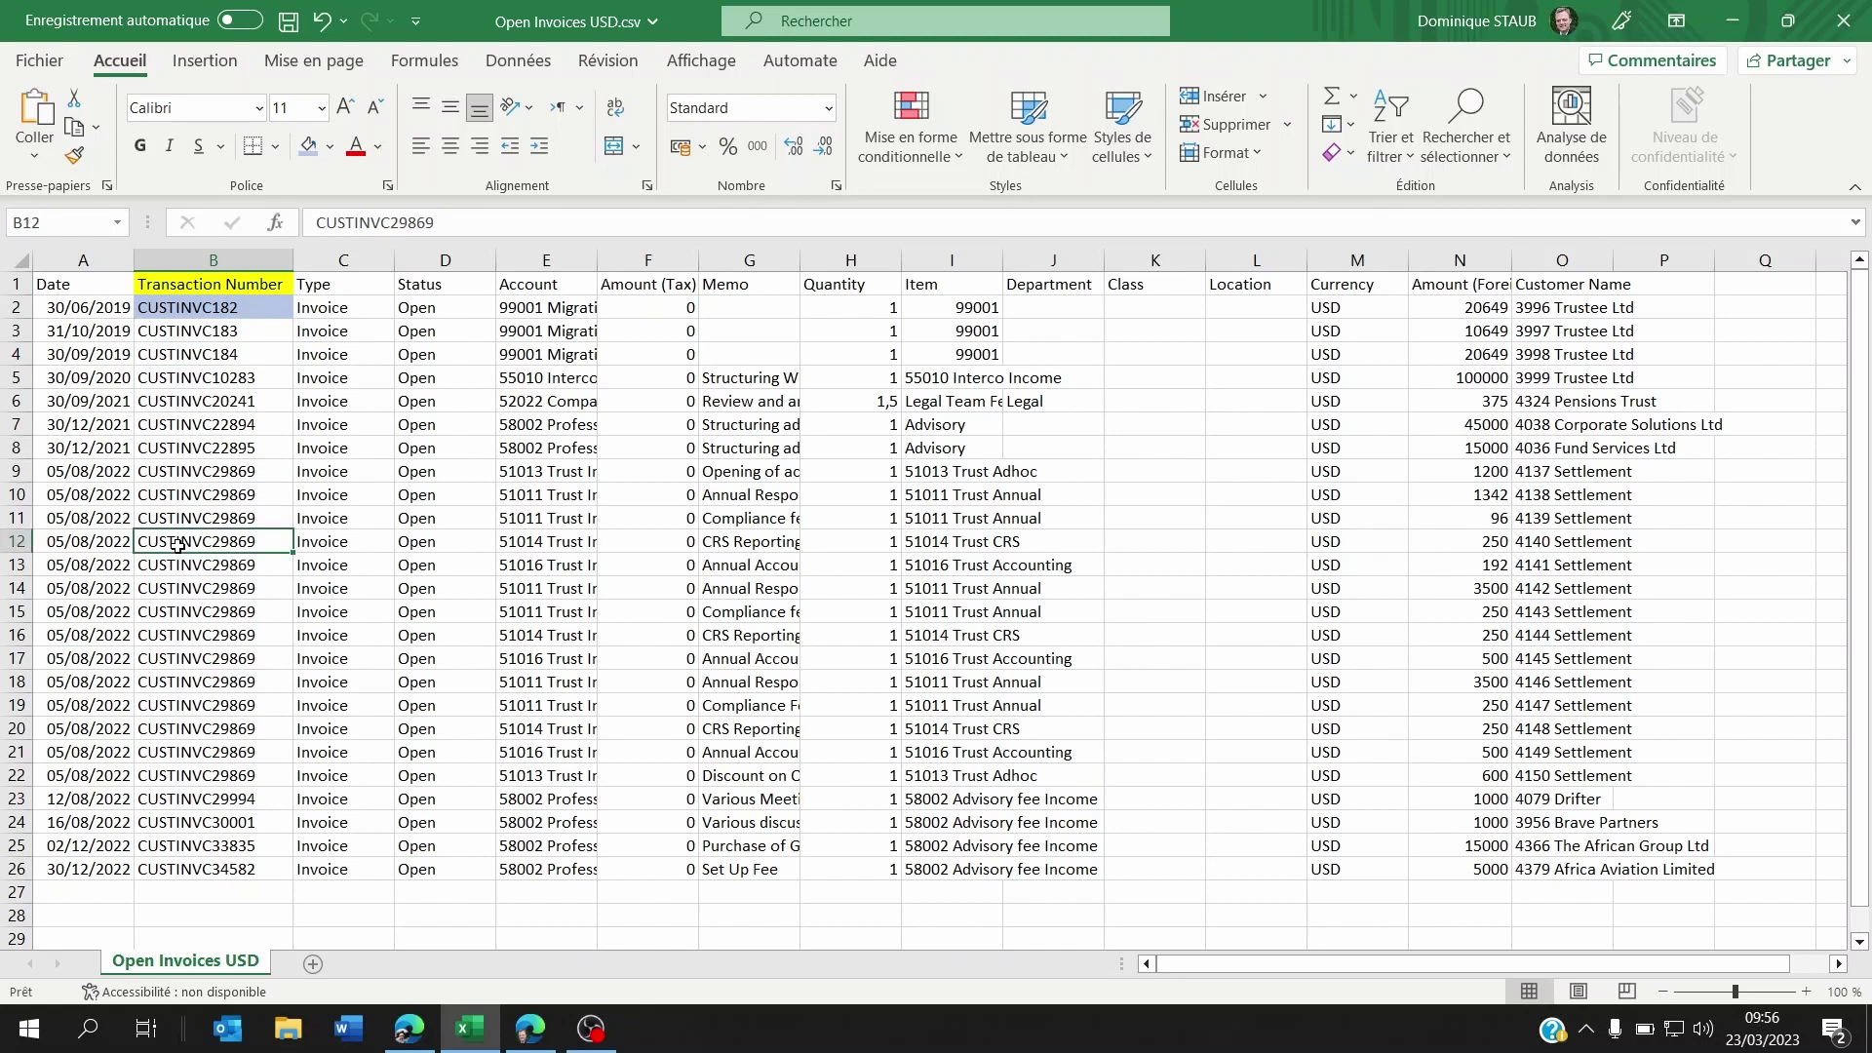
{"action": "left_click", "coordinate": [173, 662]}
{"action": "left_click", "coordinate": [187, 734]}
{"action": "left_click", "coordinate": [184, 791]}
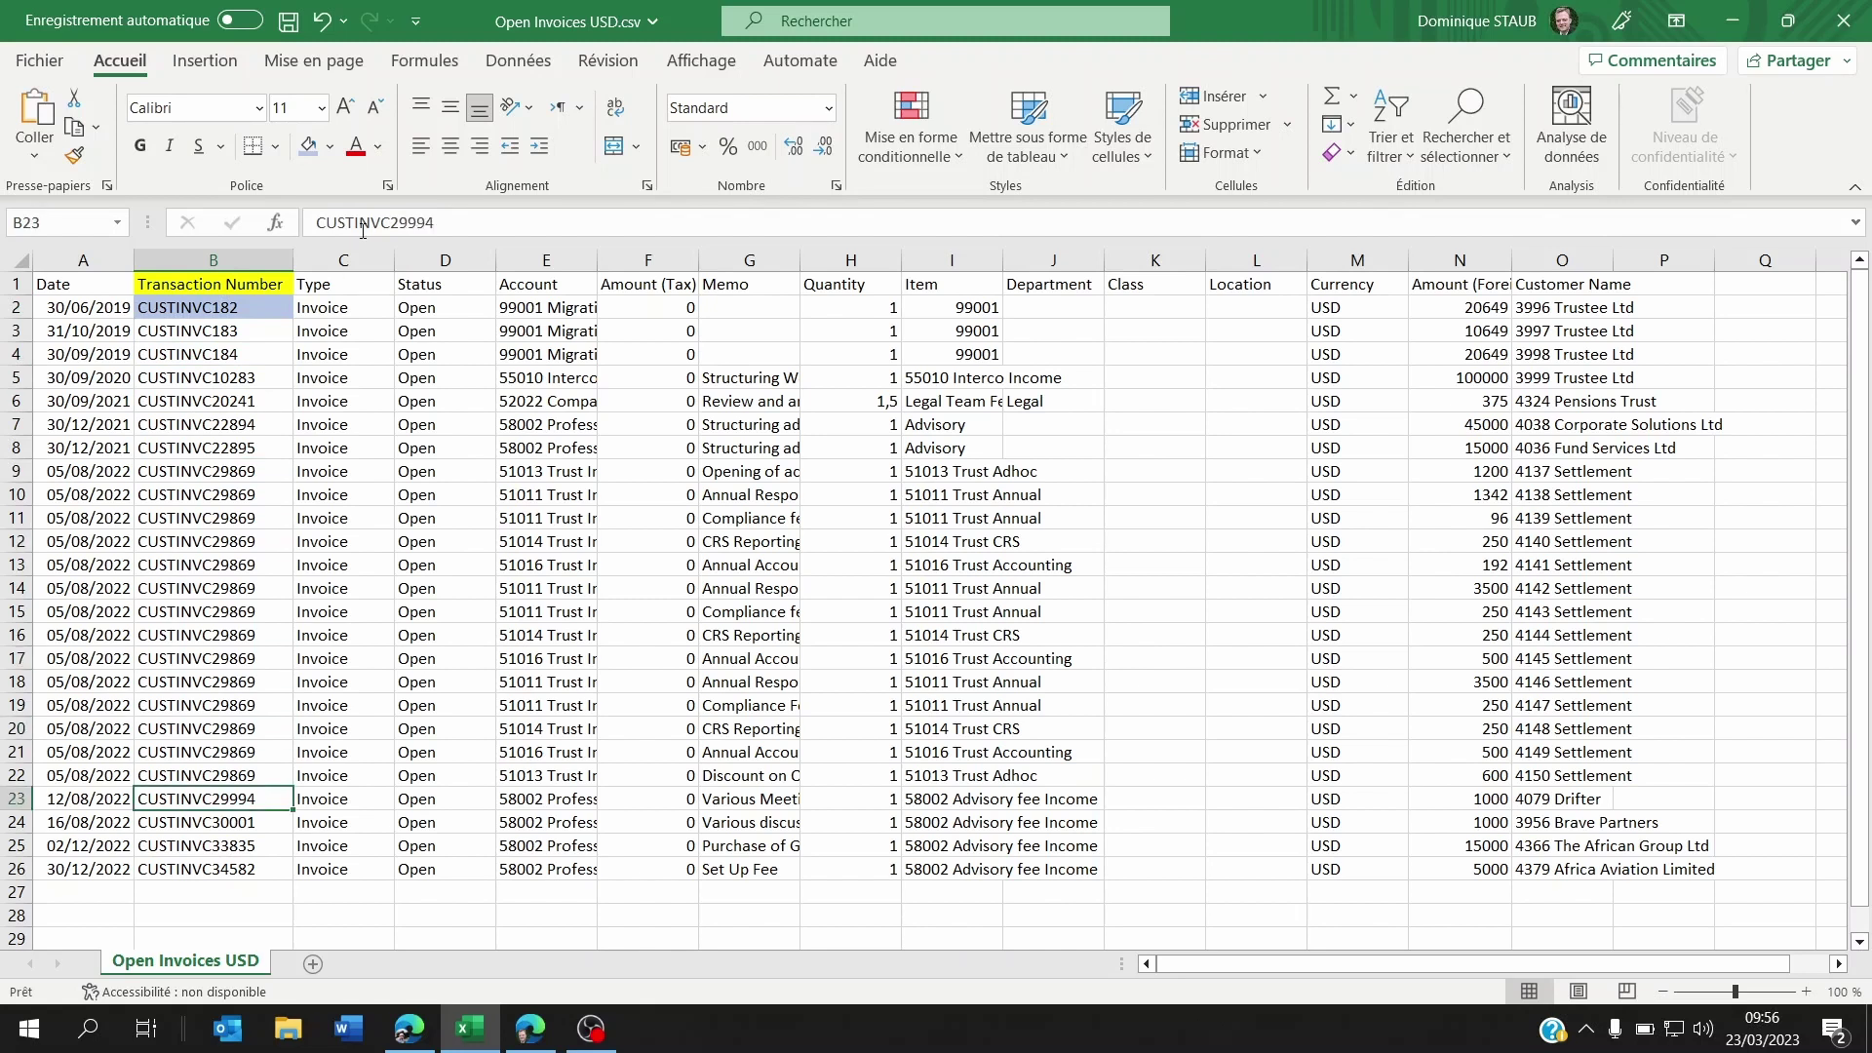
{"action": "left_click_drag", "start_coordinate": [399, 221], "coordinate": [309, 226]}
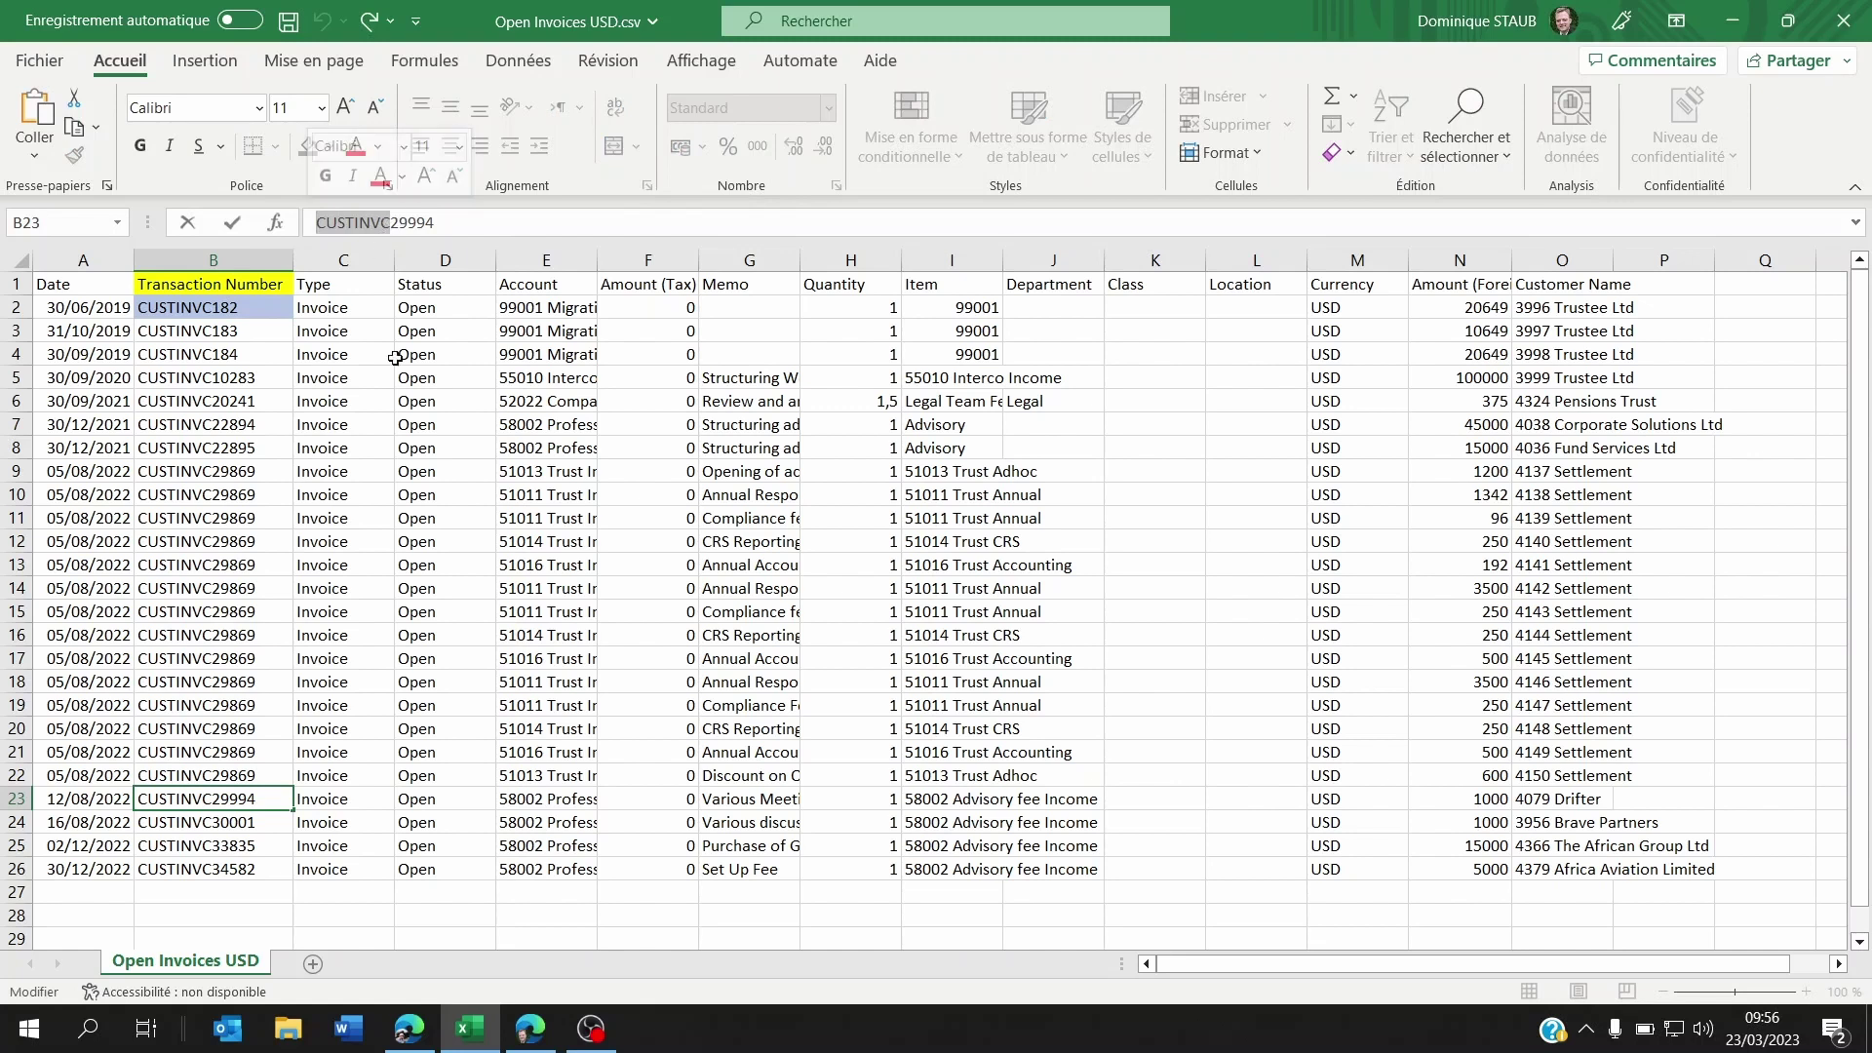
{"action": "left_click", "coordinate": [531, 1032]}
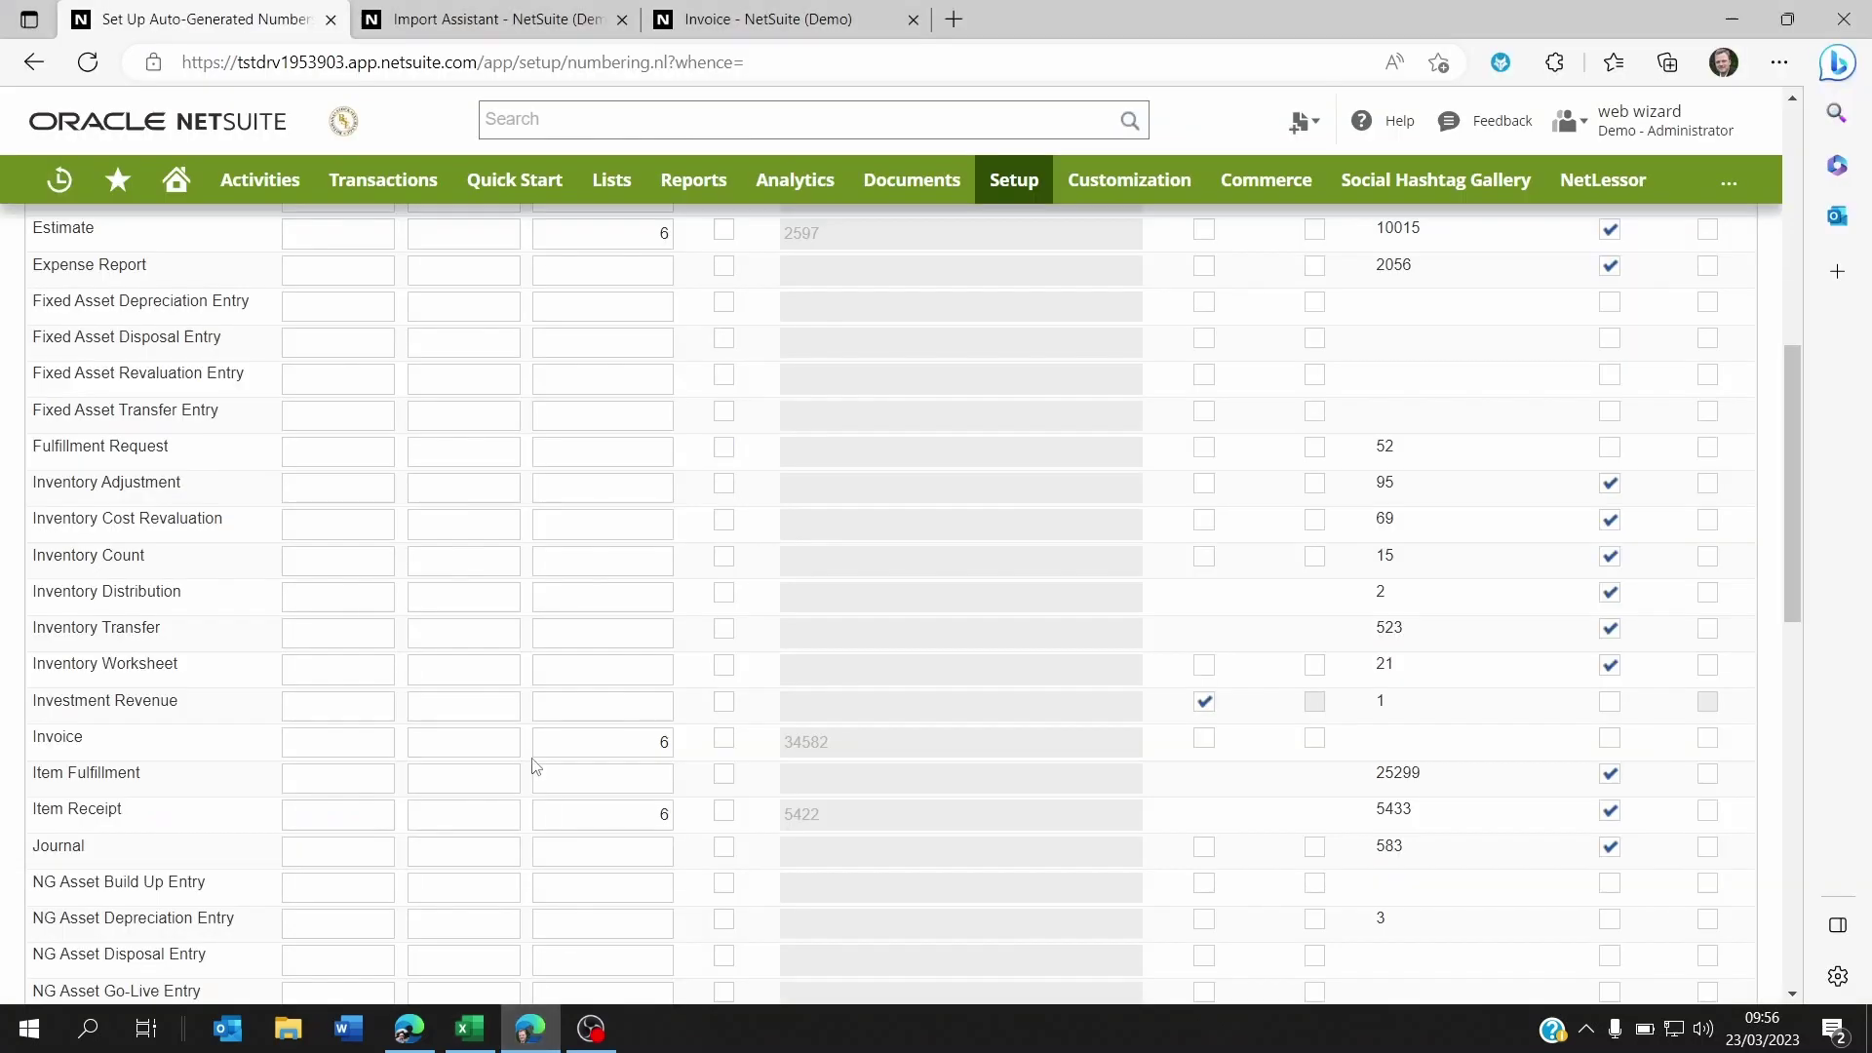
Enter CUSTINVC in the Invoice row's Prefix field.
{"action": "left_click", "coordinate": [471, 745]}
{"action": "left_click", "coordinate": [322, 739]}
{"action": "scroll", "coordinate": [334, 660], "scroll_direction": "up", "scroll_amount": 9}
{"action": "left_click_drag", "start_coordinate": [349, 482], "coordinate": [291, 487]}
{"action": "scroll", "coordinate": [312, 585], "scroll_direction": "down", "scroll_amount": 8}
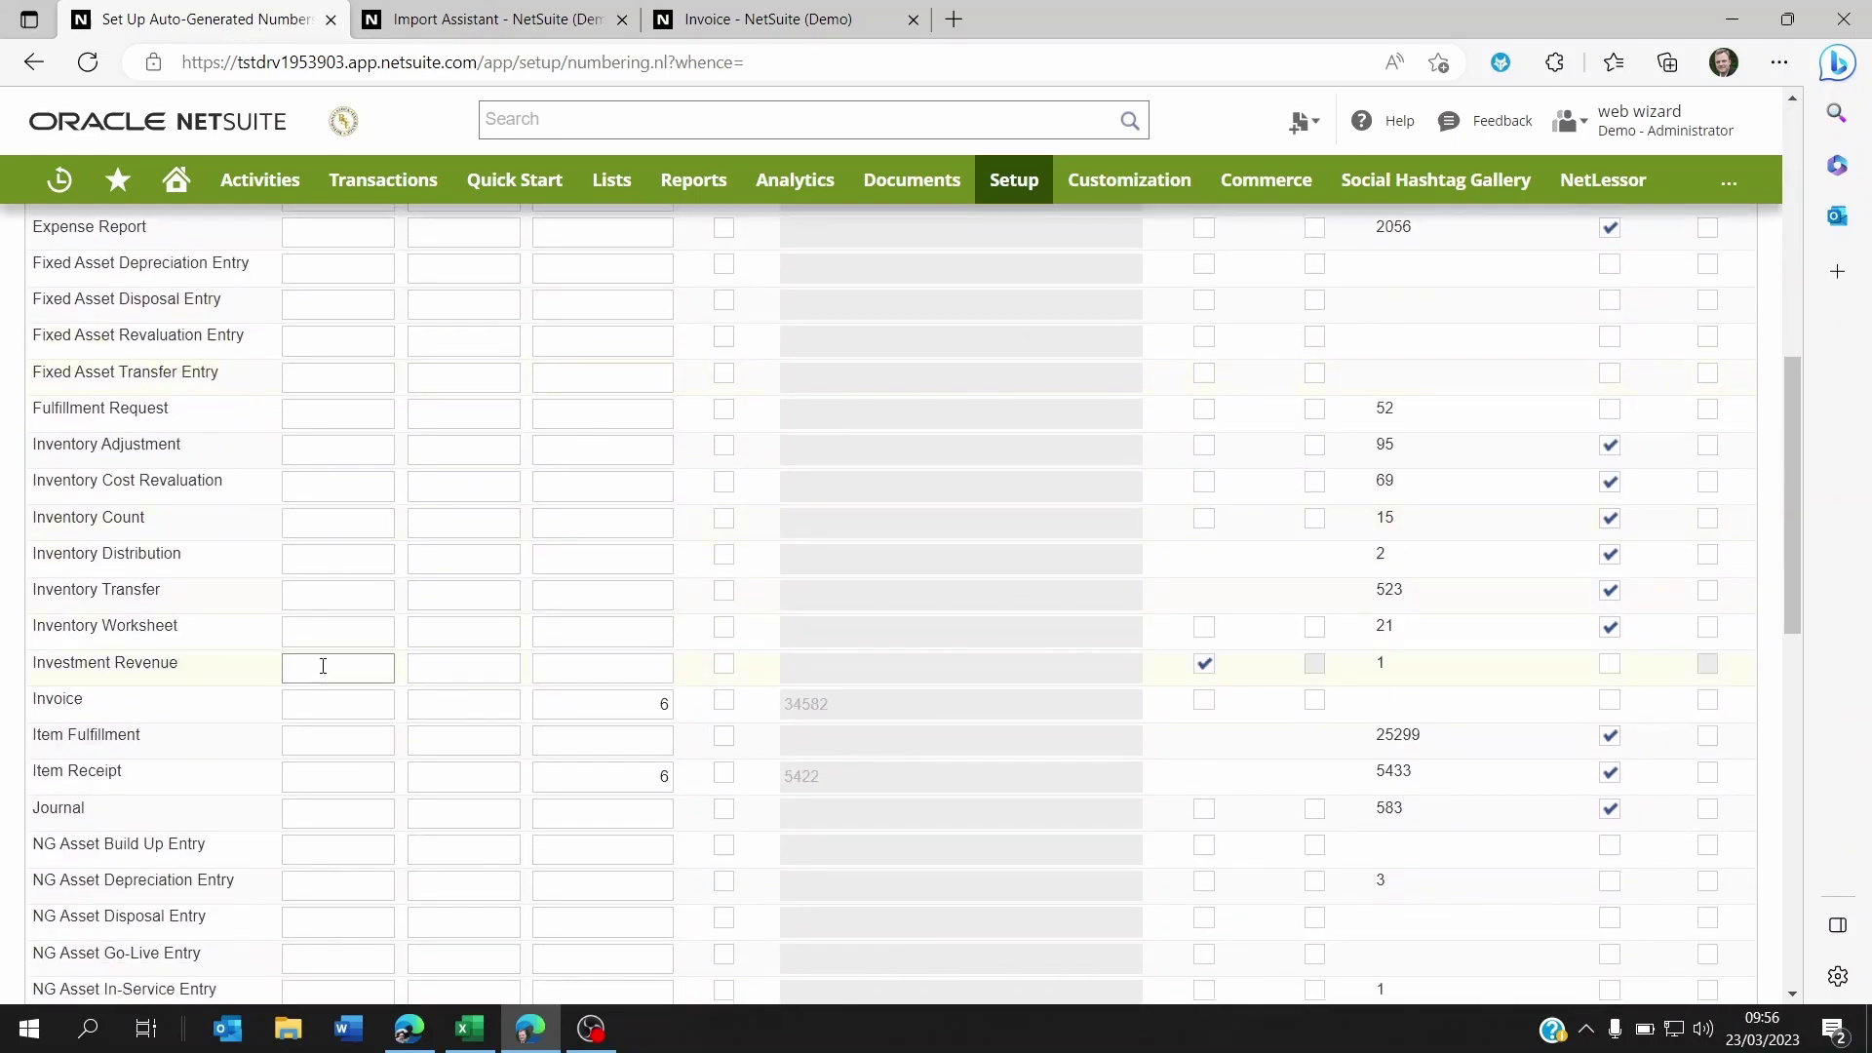
{"action": "left_click", "coordinate": [331, 704]}
{"action": "type", "text": "CUSTINVC"}
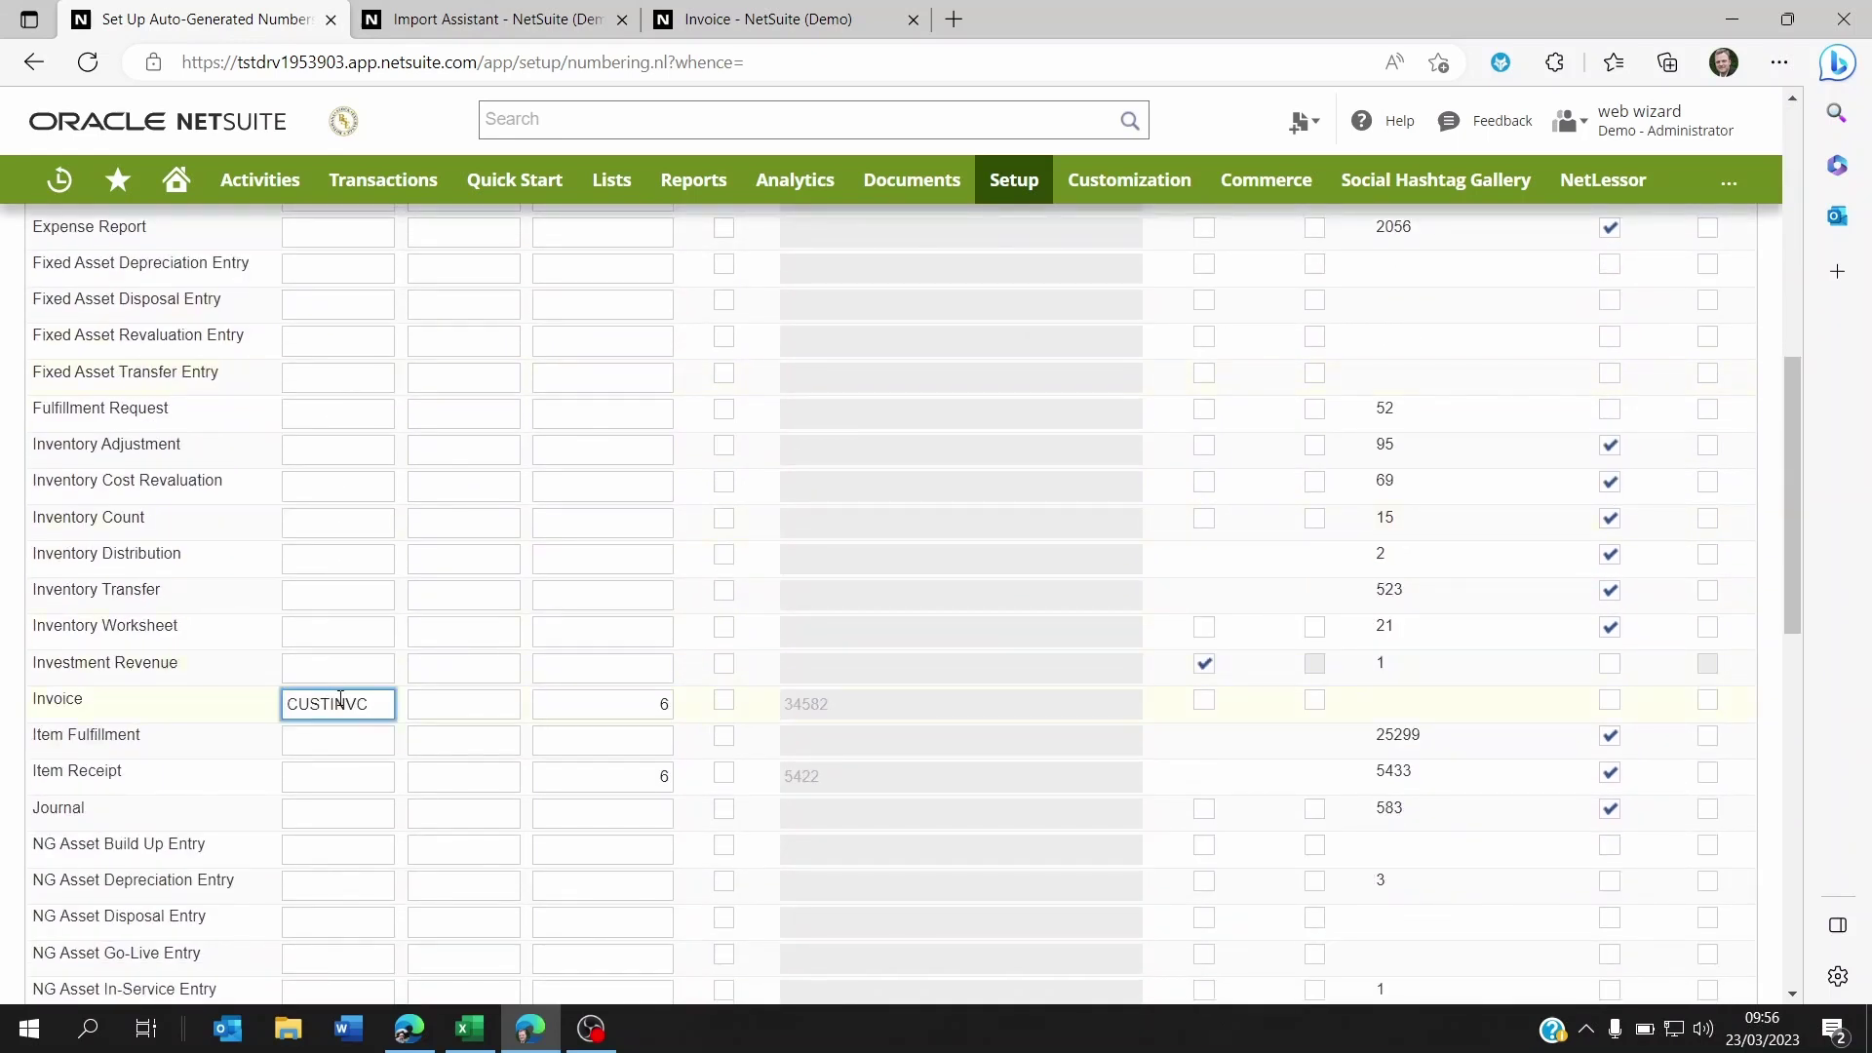
{"action": "left_click", "coordinate": [844, 711]}
Review the Invoice row's 34582 starting number and new CUSTINVC prefix.
{"action": "left_click_drag", "start_coordinate": [848, 704], "coordinate": [792, 704]}
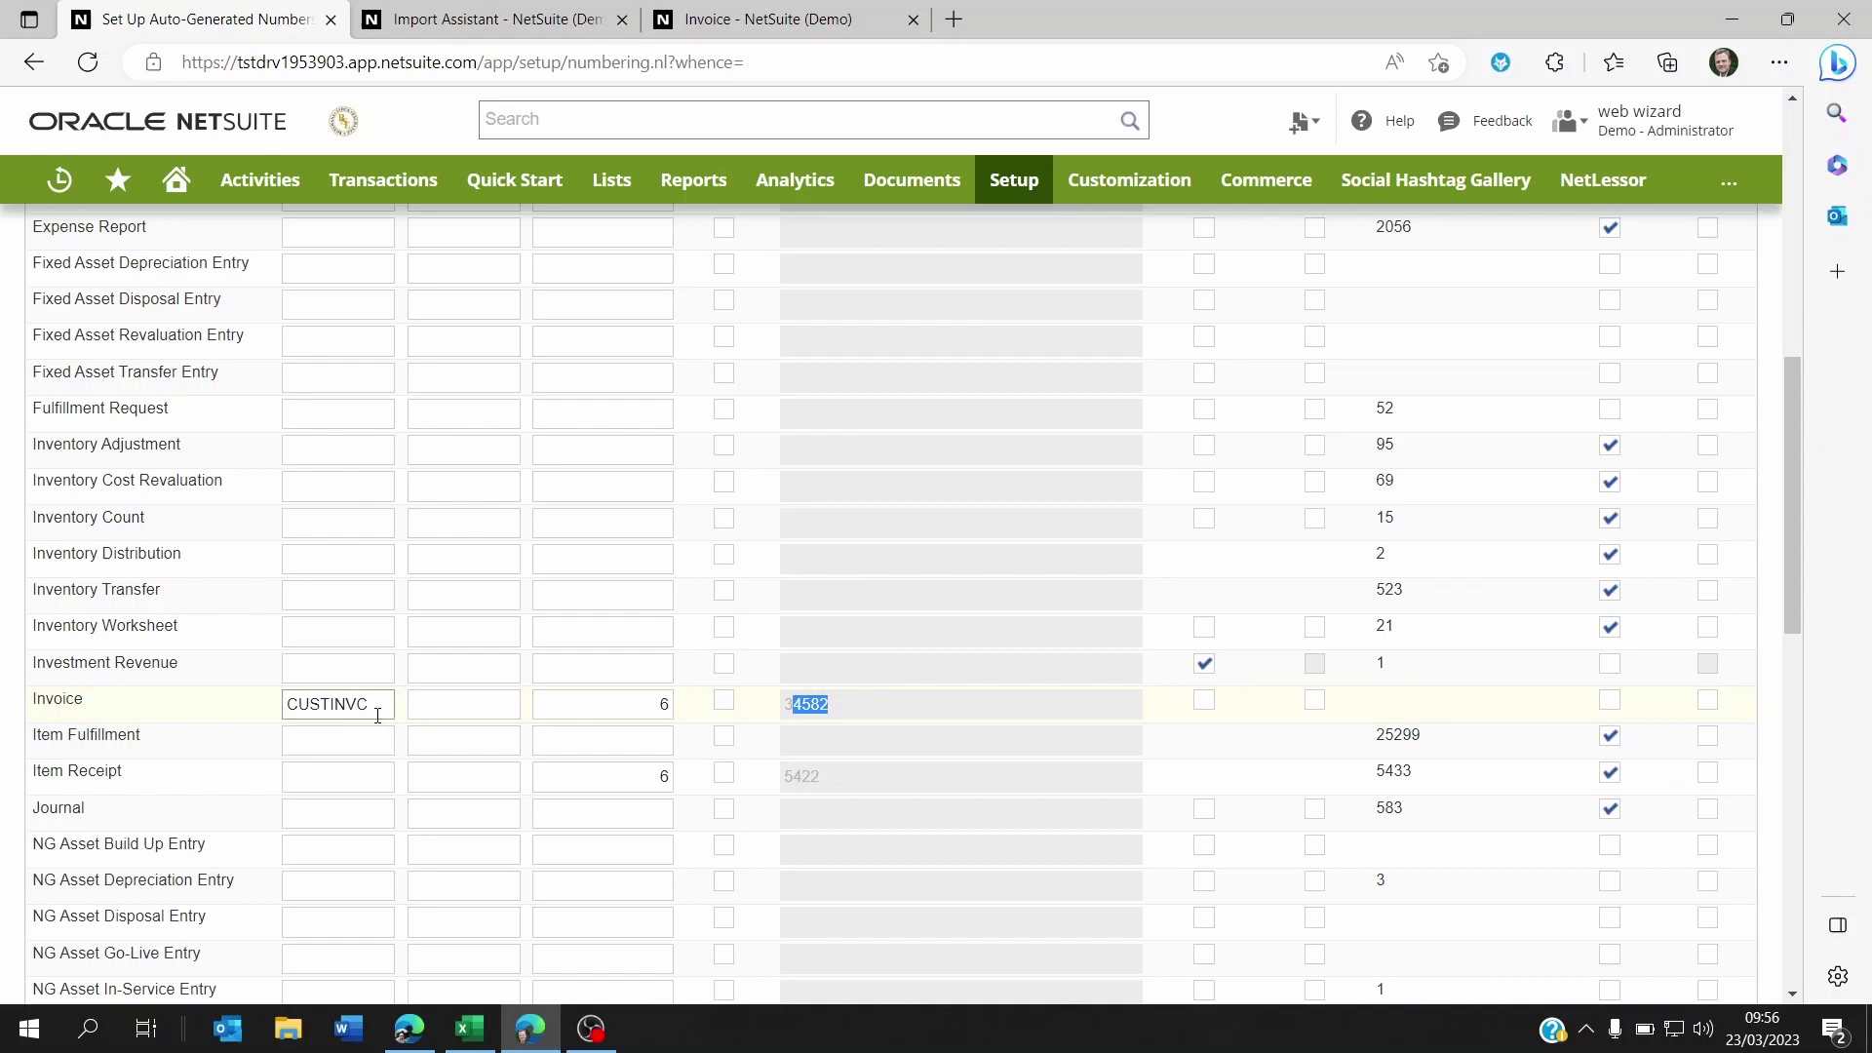
{"action": "left_click", "coordinate": [836, 700]}
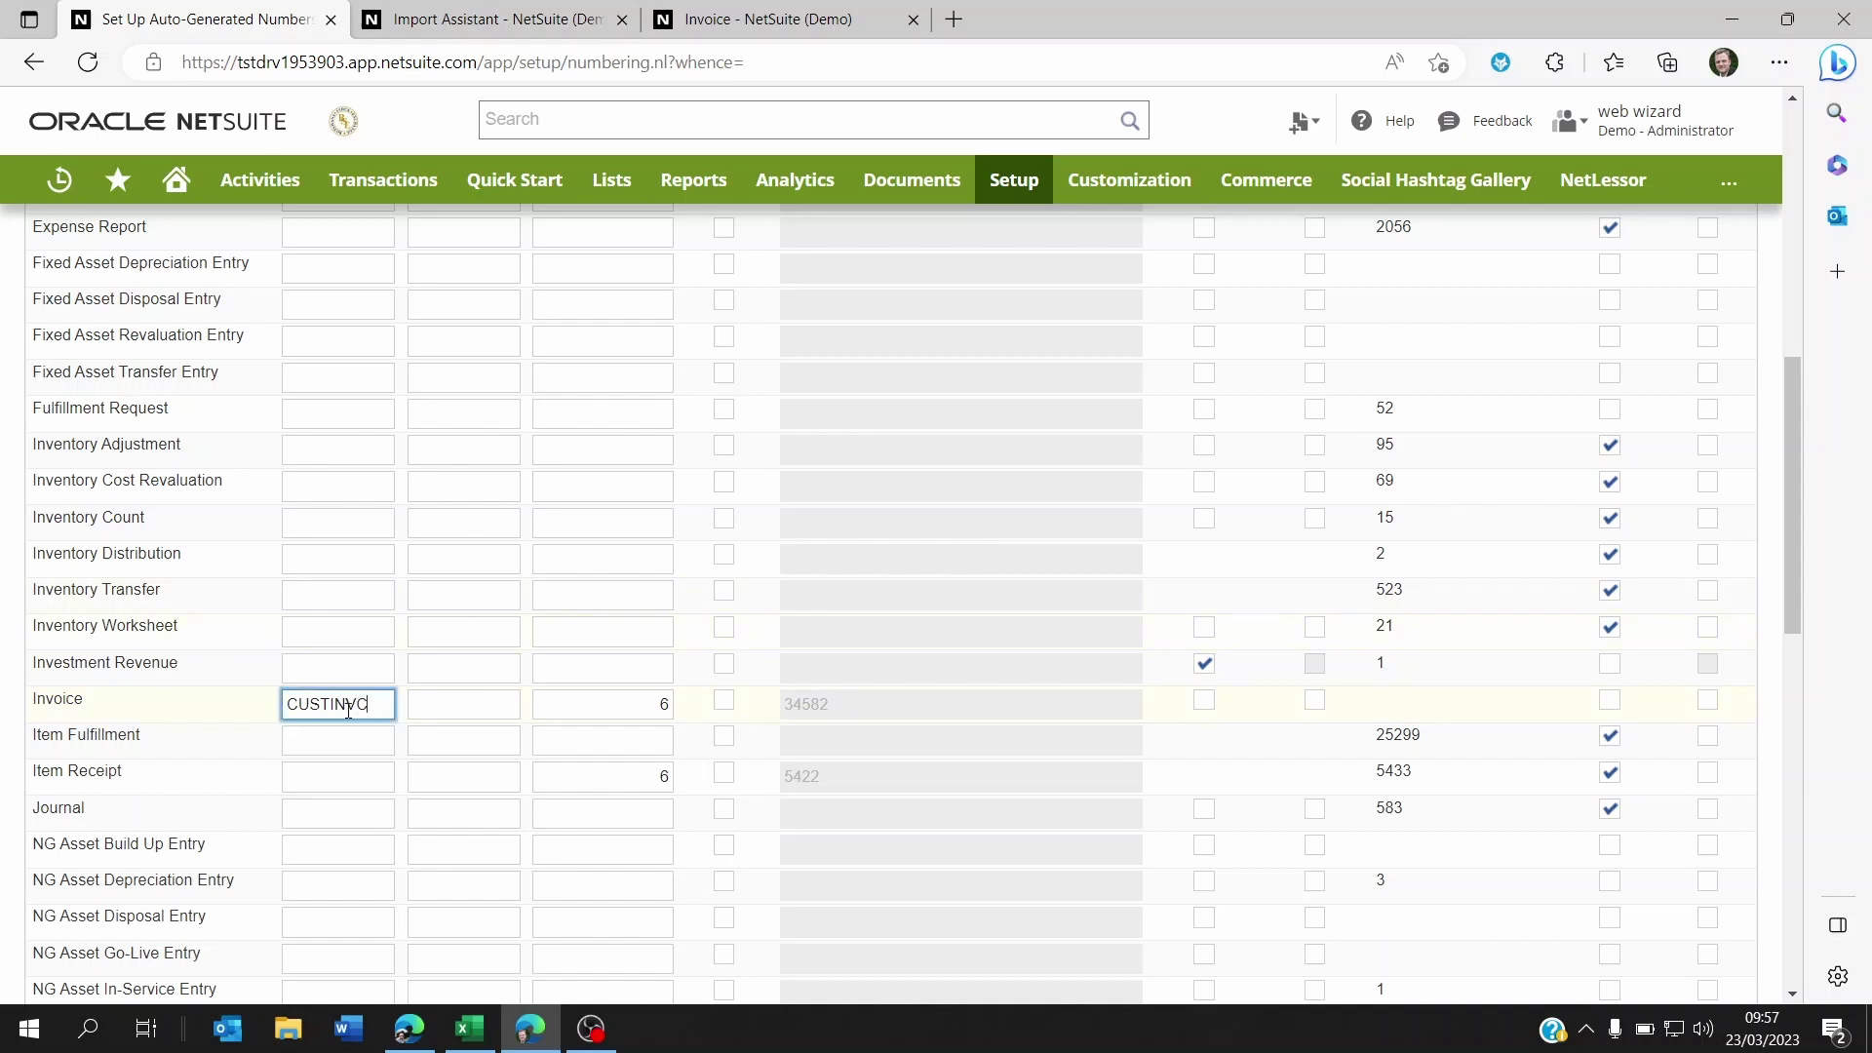
{"action": "left_click_drag", "start_coordinate": [376, 703], "coordinate": [274, 704]}
{"action": "left_click", "coordinate": [862, 698]}
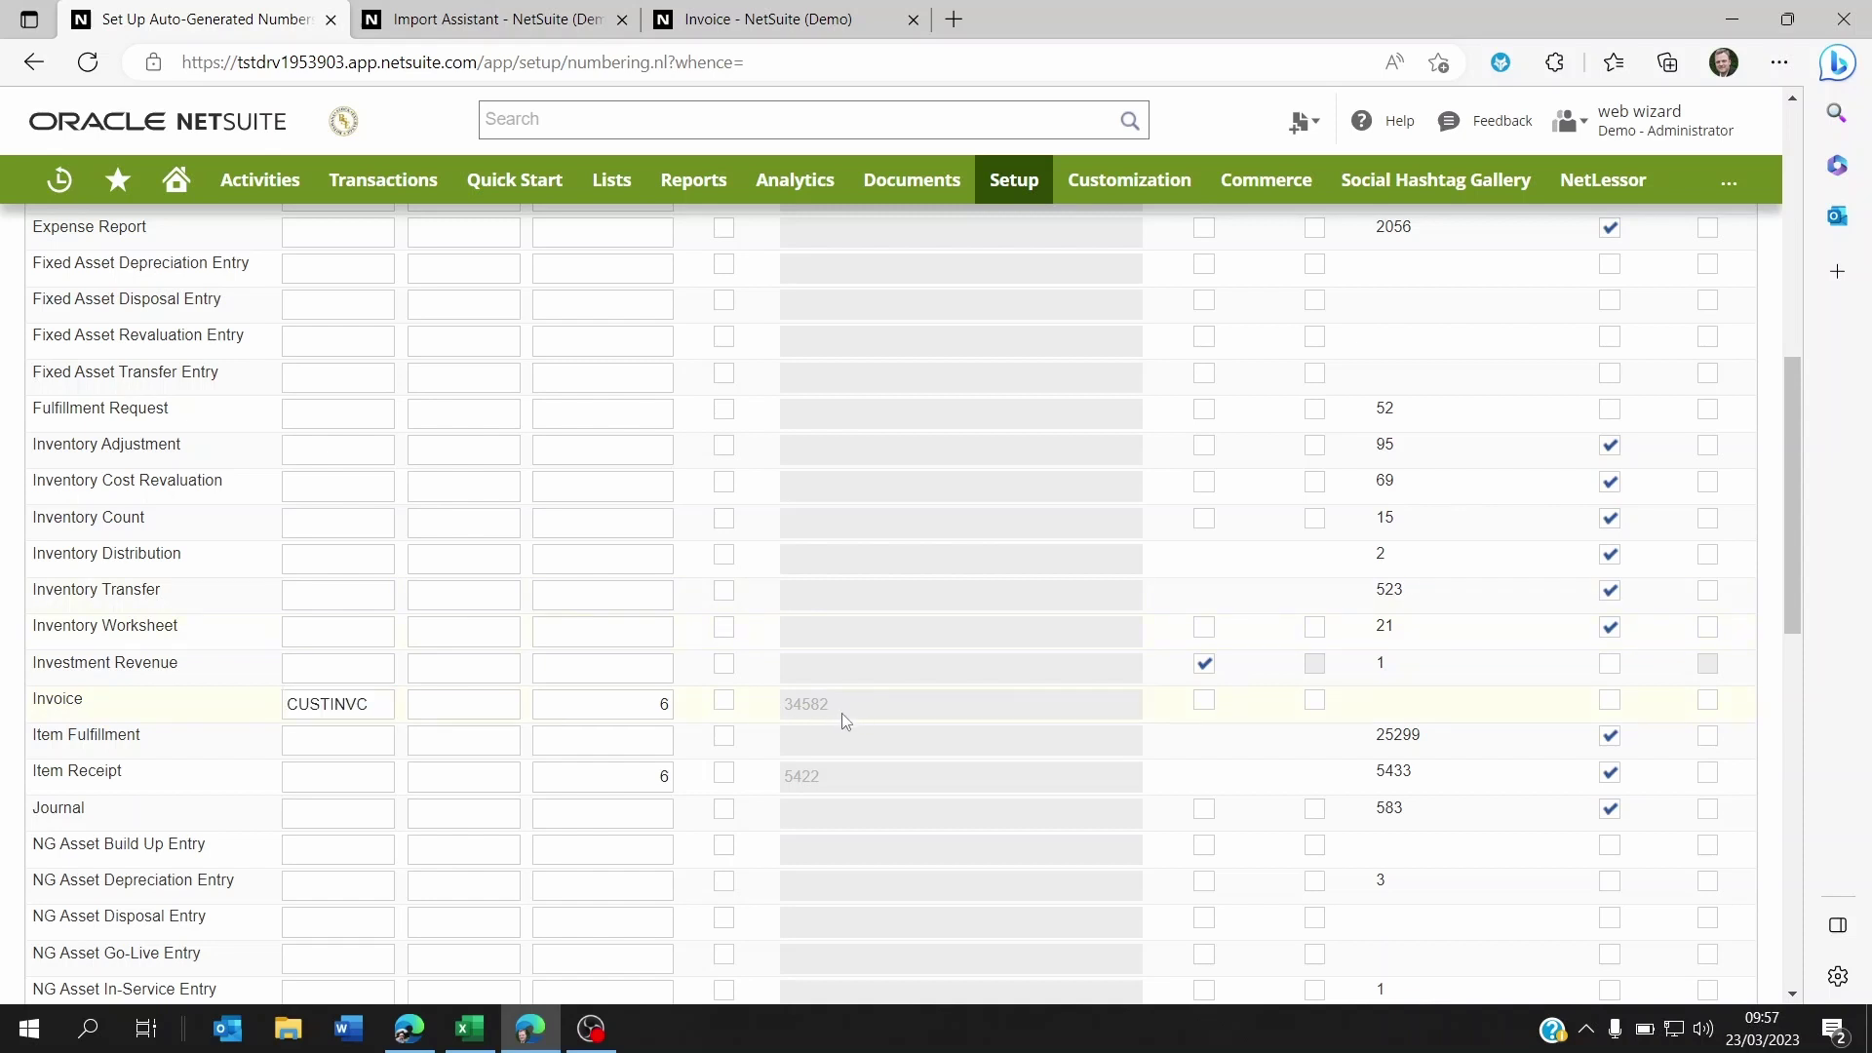
Save the Auto-Generated Numbers page from the top of the form.
{"action": "scroll", "coordinate": [840, 711], "scroll_direction": "up", "scroll_amount": 10}
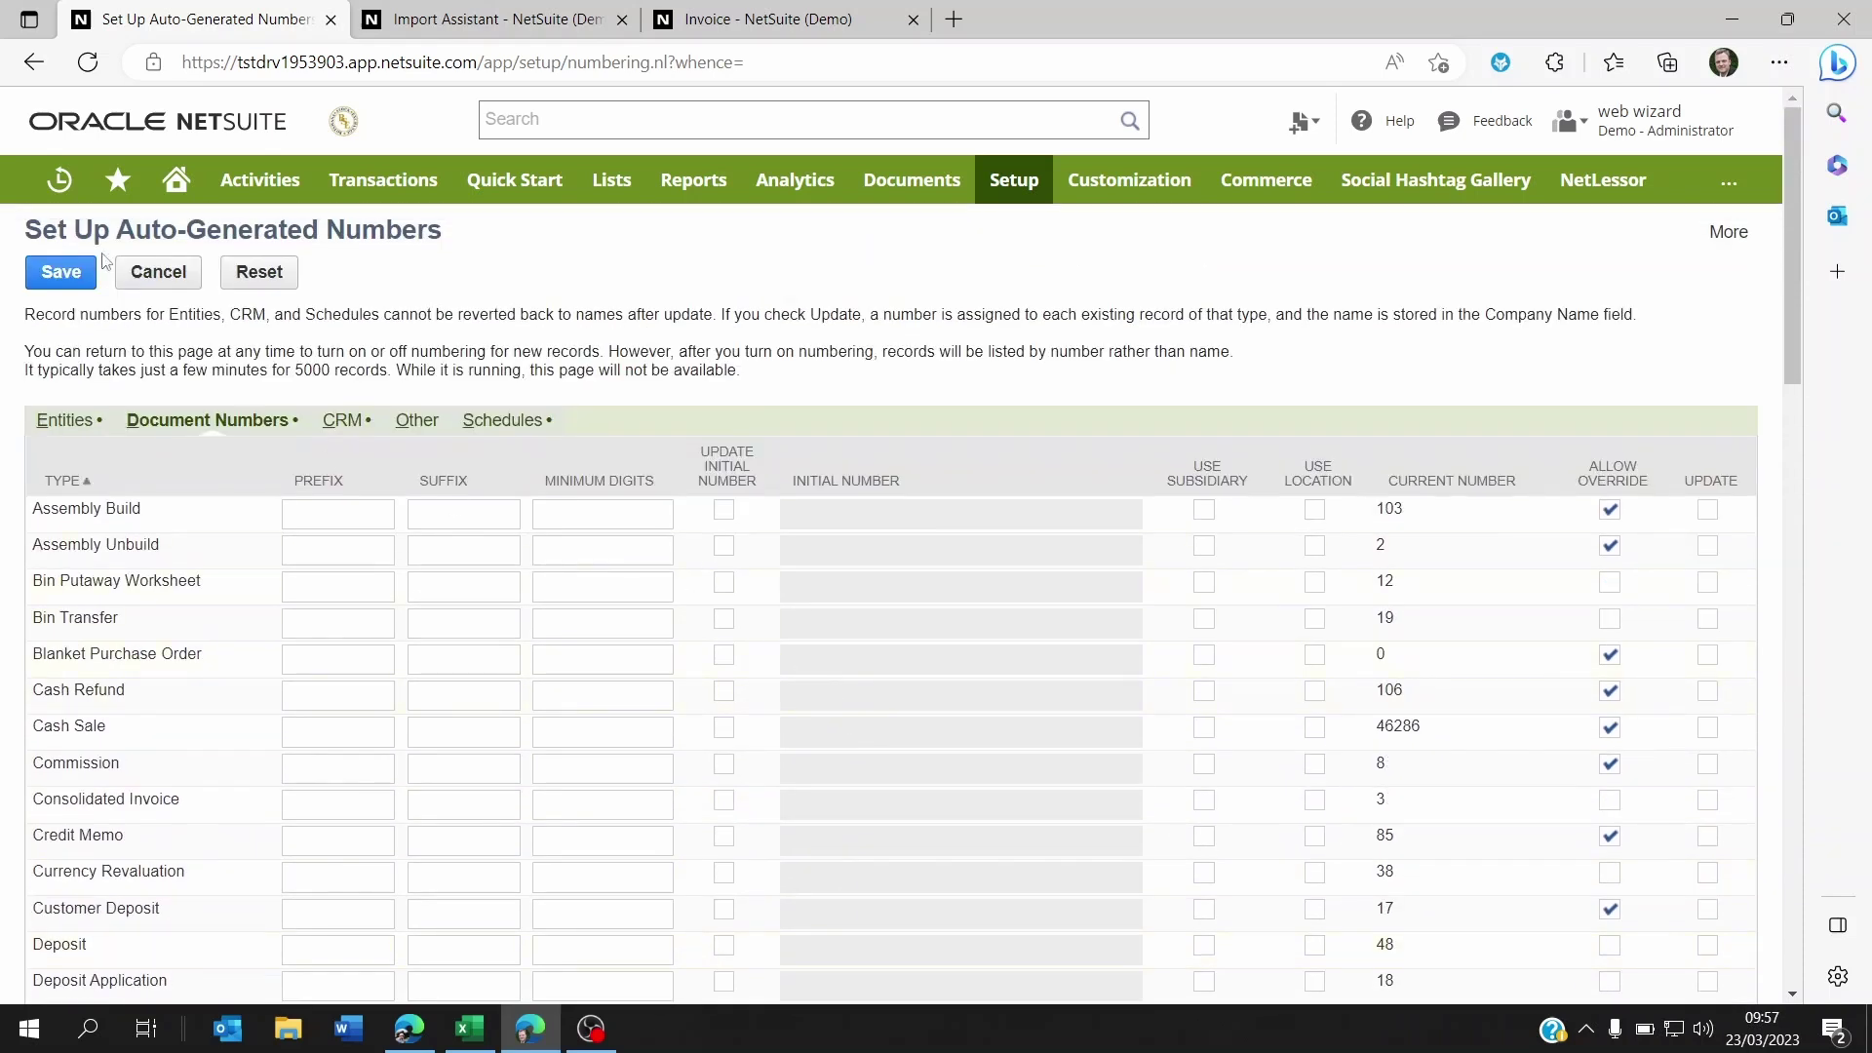
{"action": "left_click", "coordinate": [56, 273]}
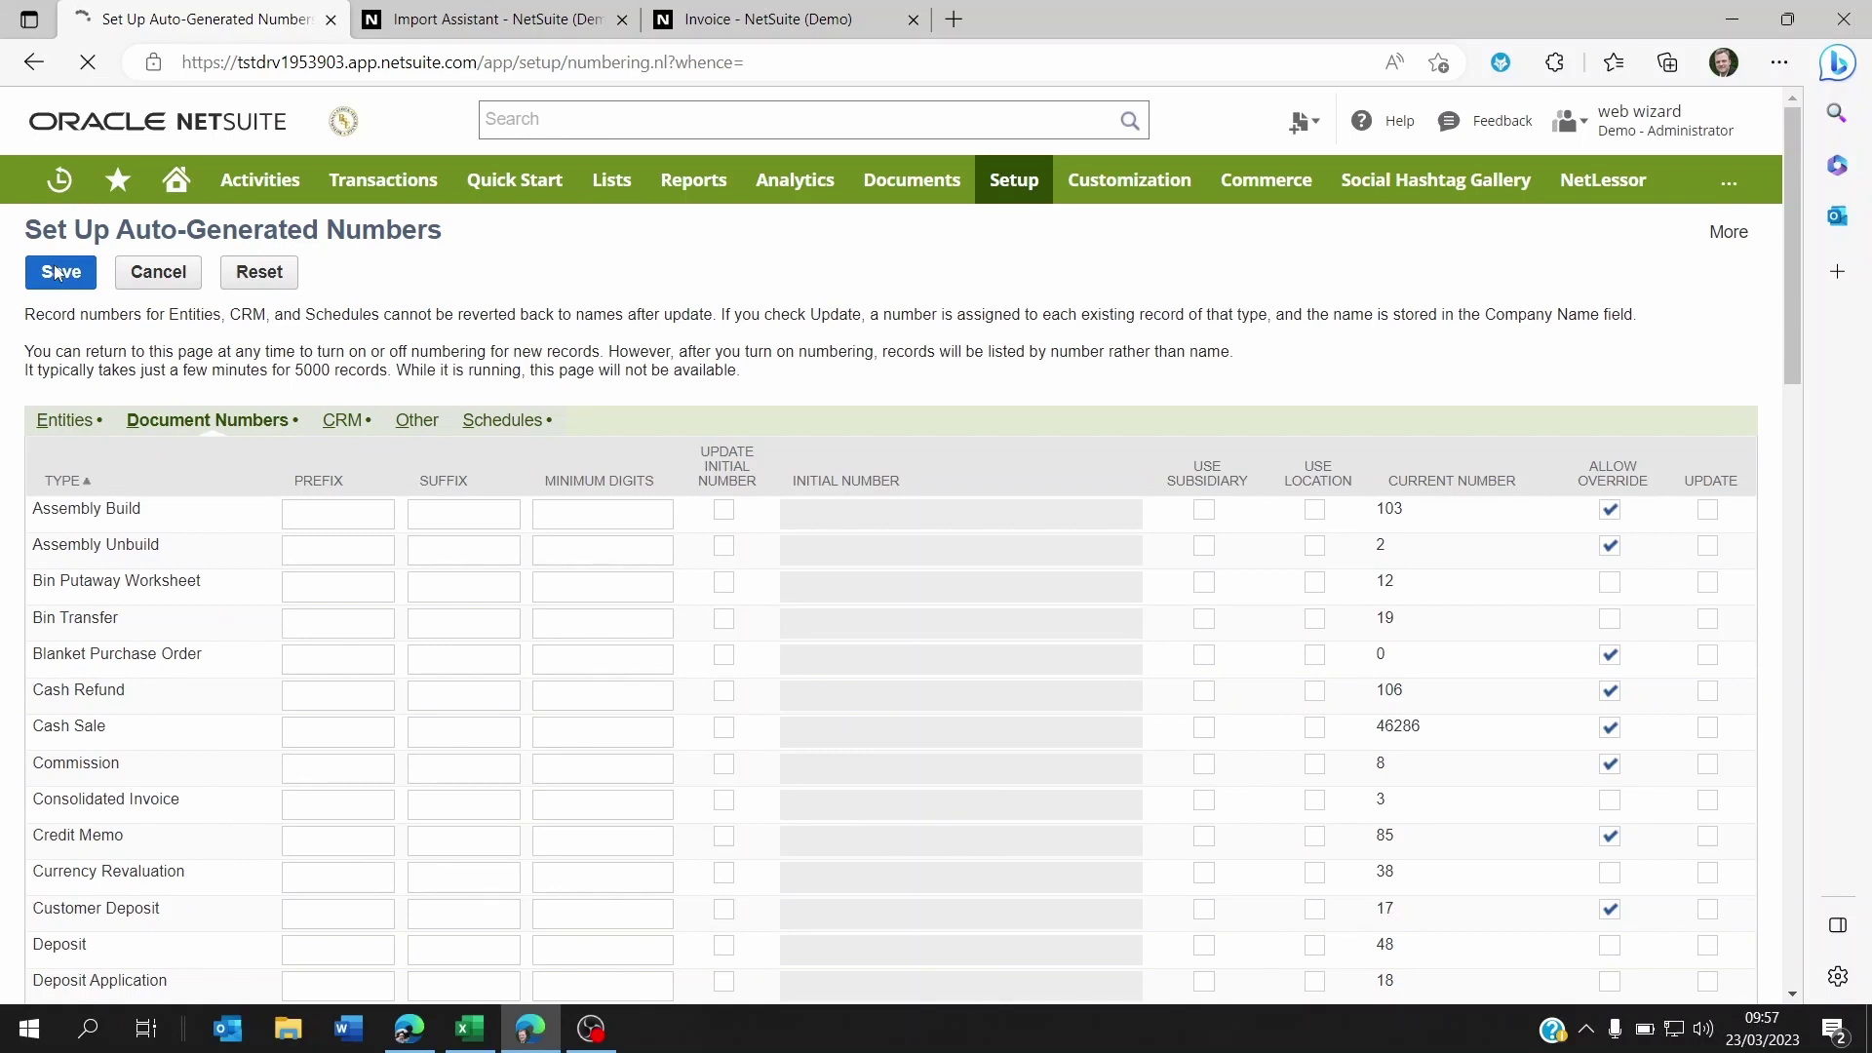